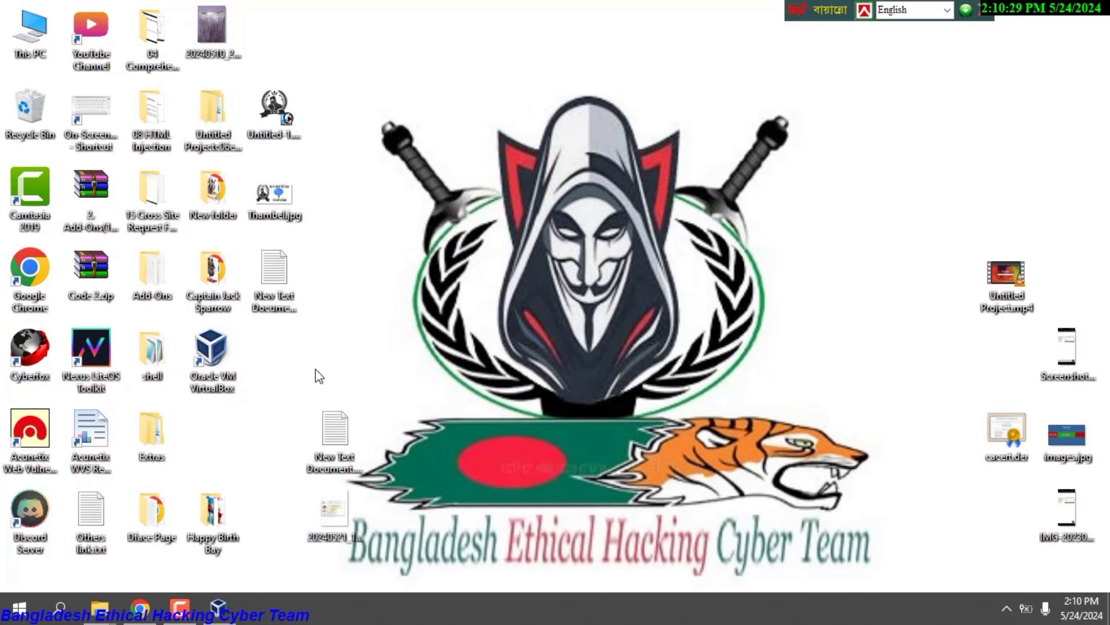
Launch Chrome on the VirtualBox website and search Google for parrot os in a second tab.
double_click(28, 284)
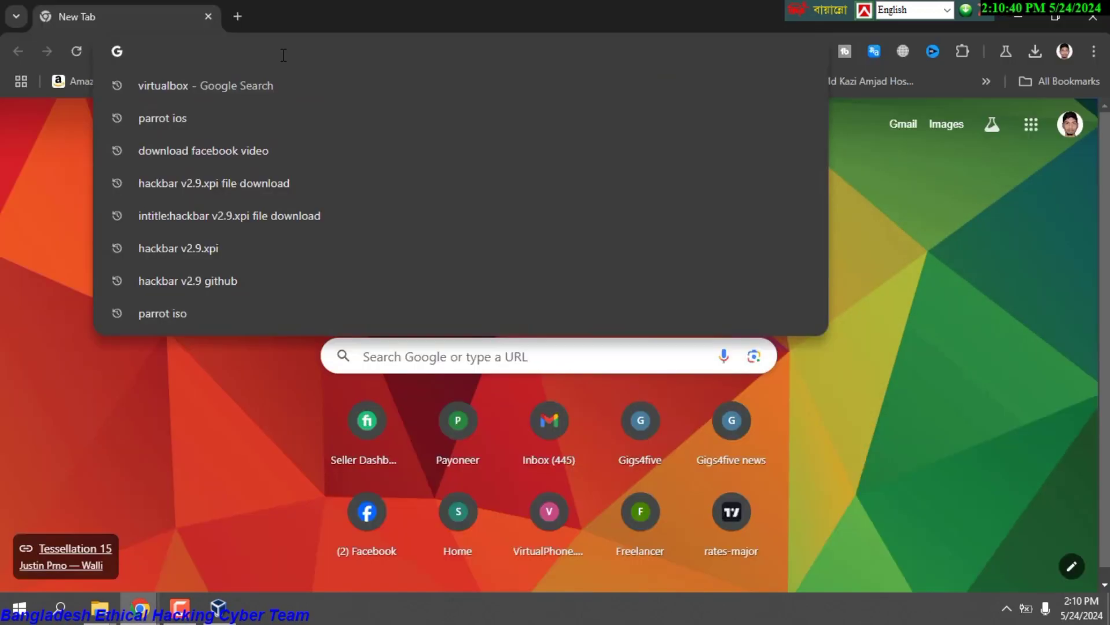
click(208, 81)
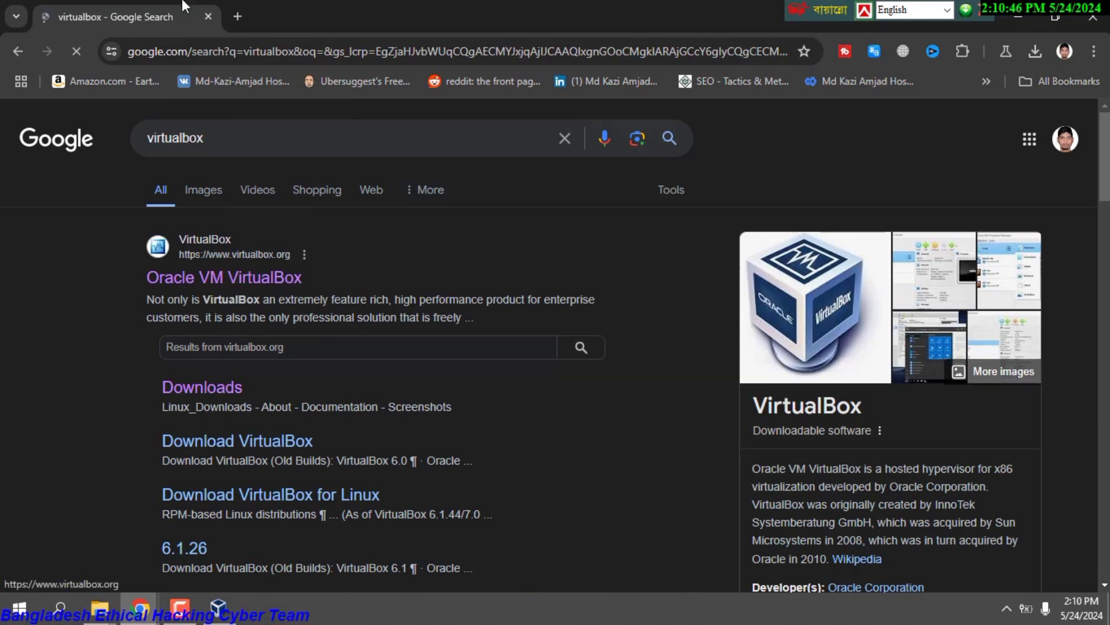
click(239, 21)
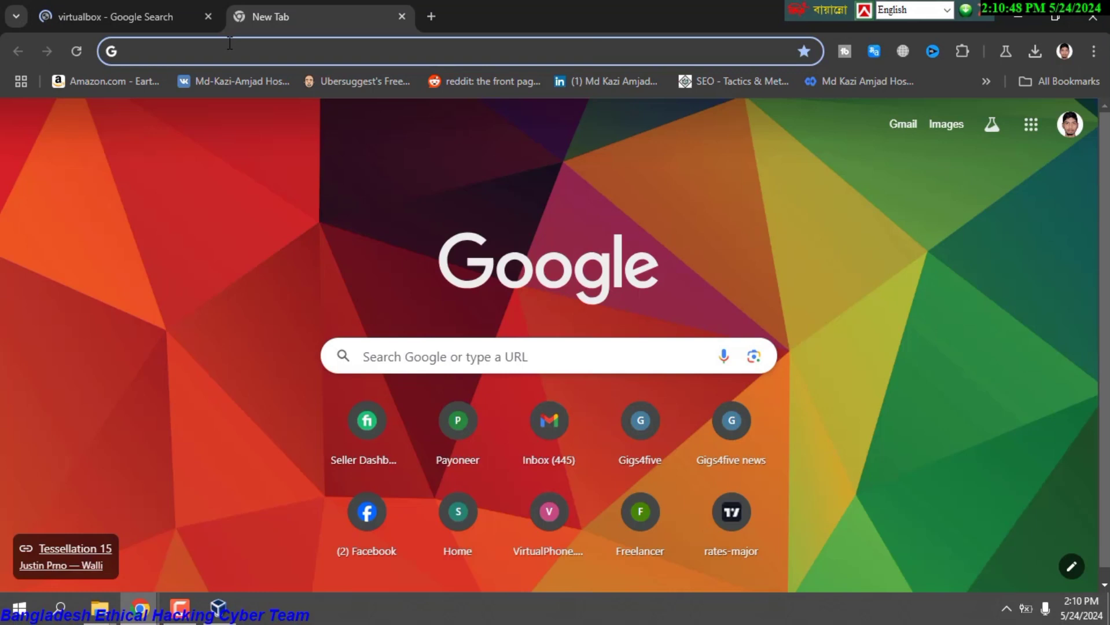
click(230, 44)
key(Down)
key(Down)
key(Down)
key(Up)
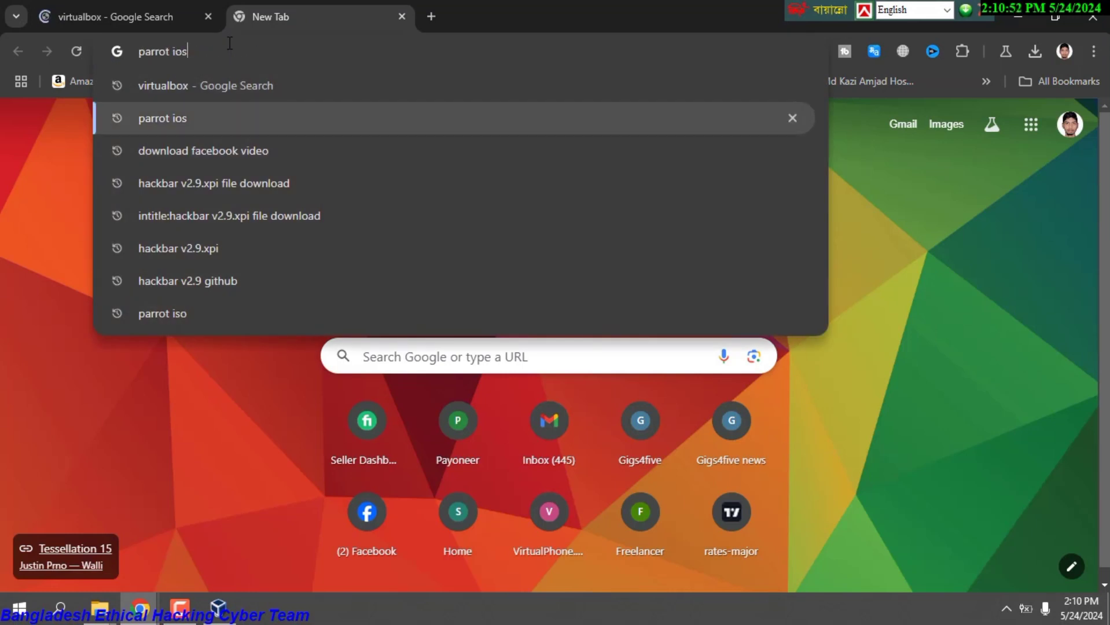
key(Return)
click(290, 241)
click(105, 6)
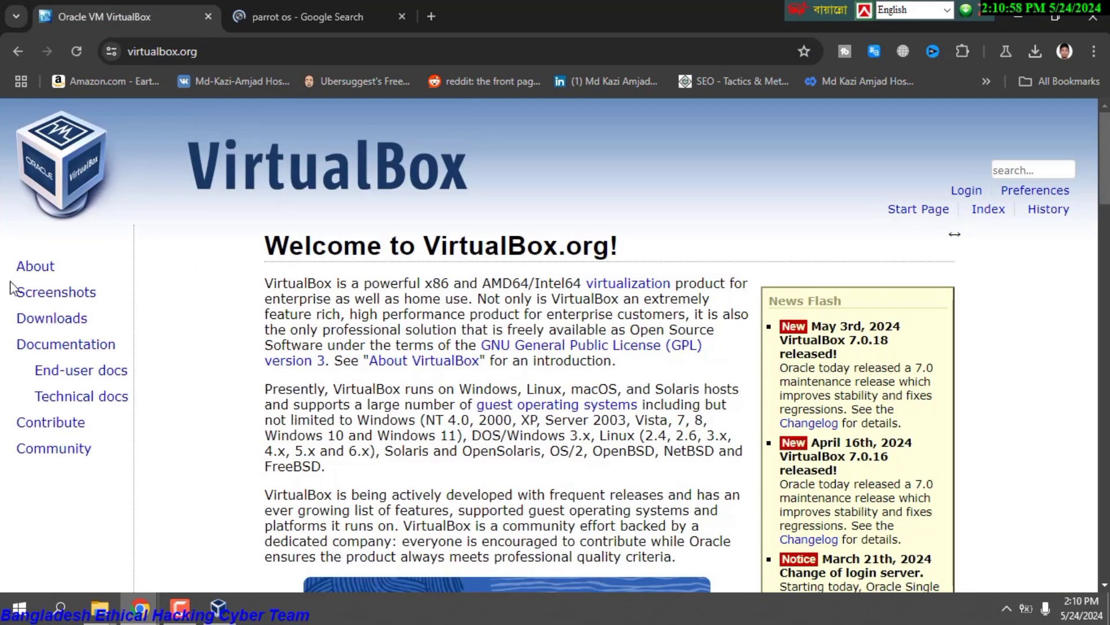
Open the VirtualBox 7.0.18 Downloads page and start the Windows hosts installer download.
click(79, 318)
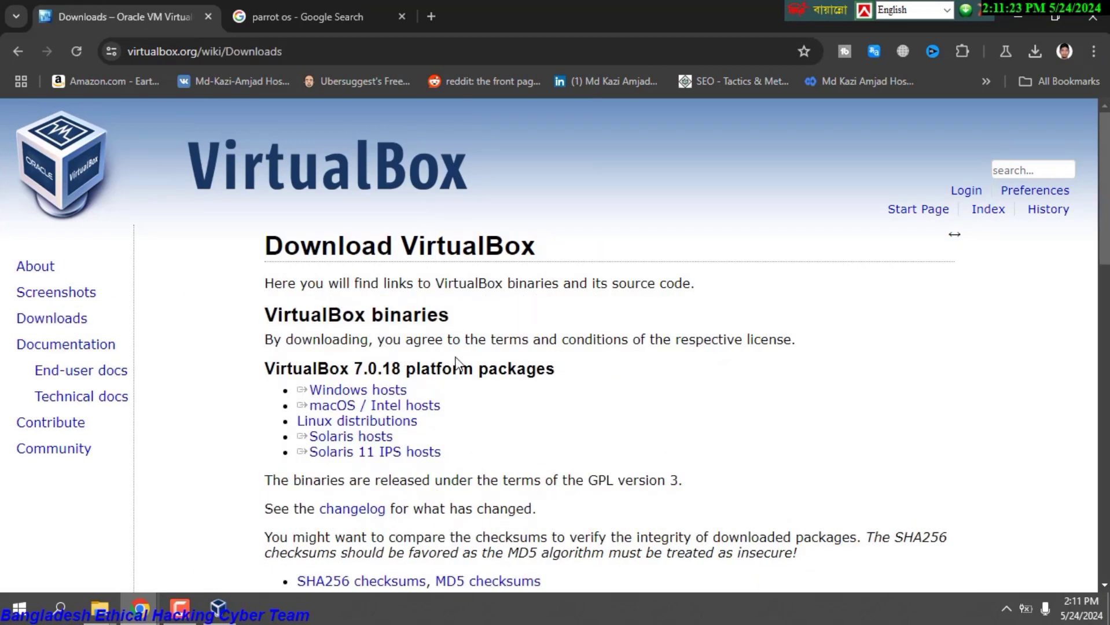
drag(412, 395, 301, 397)
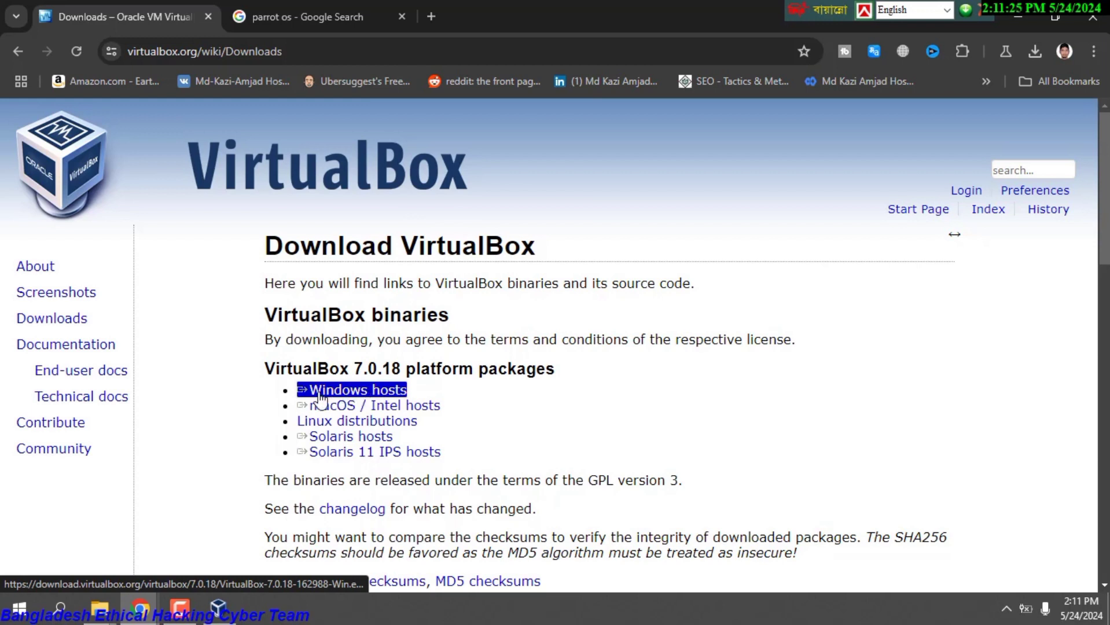
triple_click(400, 405)
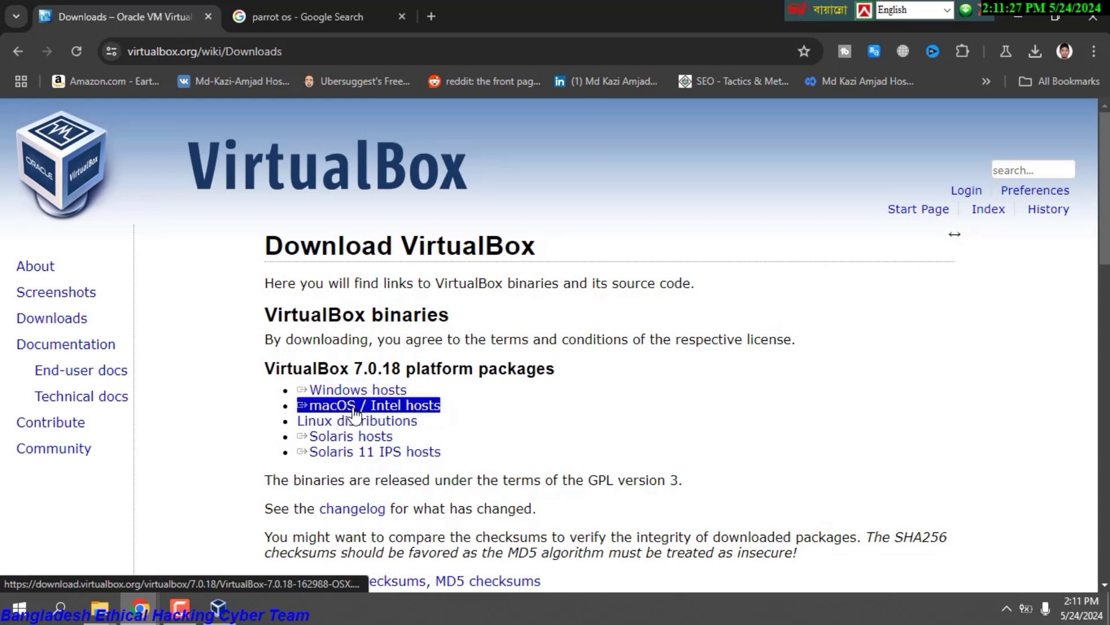
triple_click(347, 421)
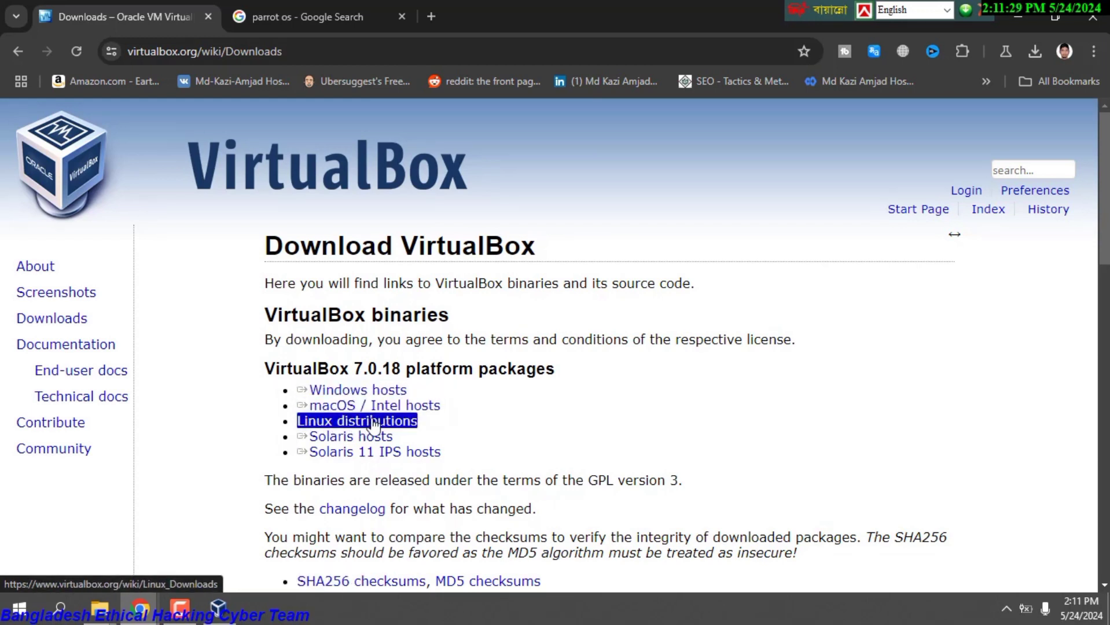
triple_click(371, 452)
triple_click(370, 437)
triple_click(367, 392)
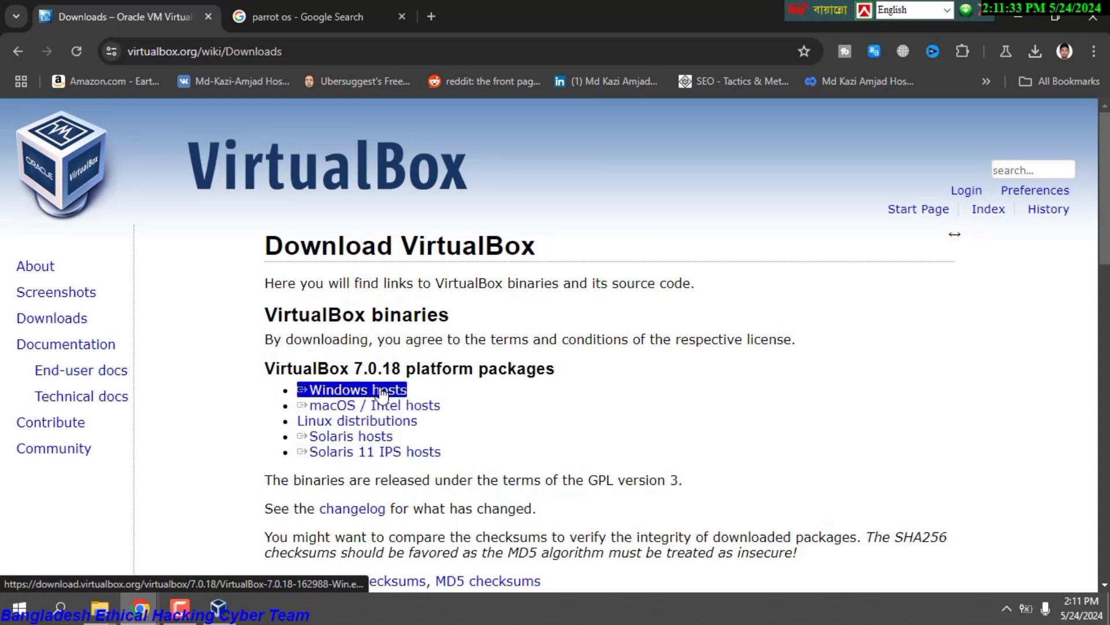
click(370, 393)
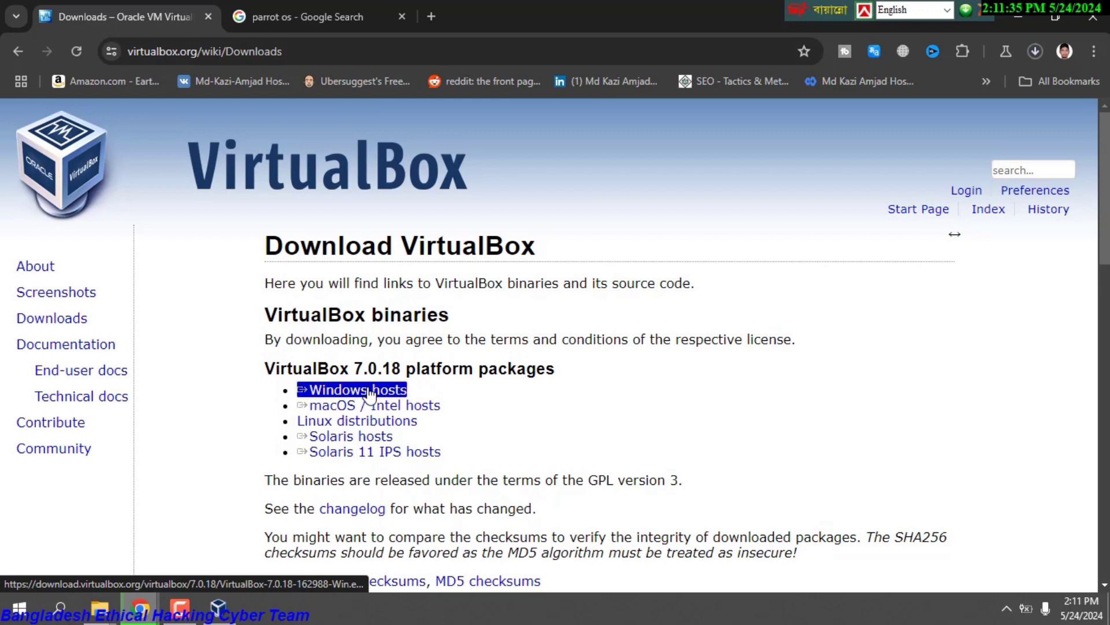
Cancel the Windows hosts installer download from Chrome's downloads panel.
click(1034, 54)
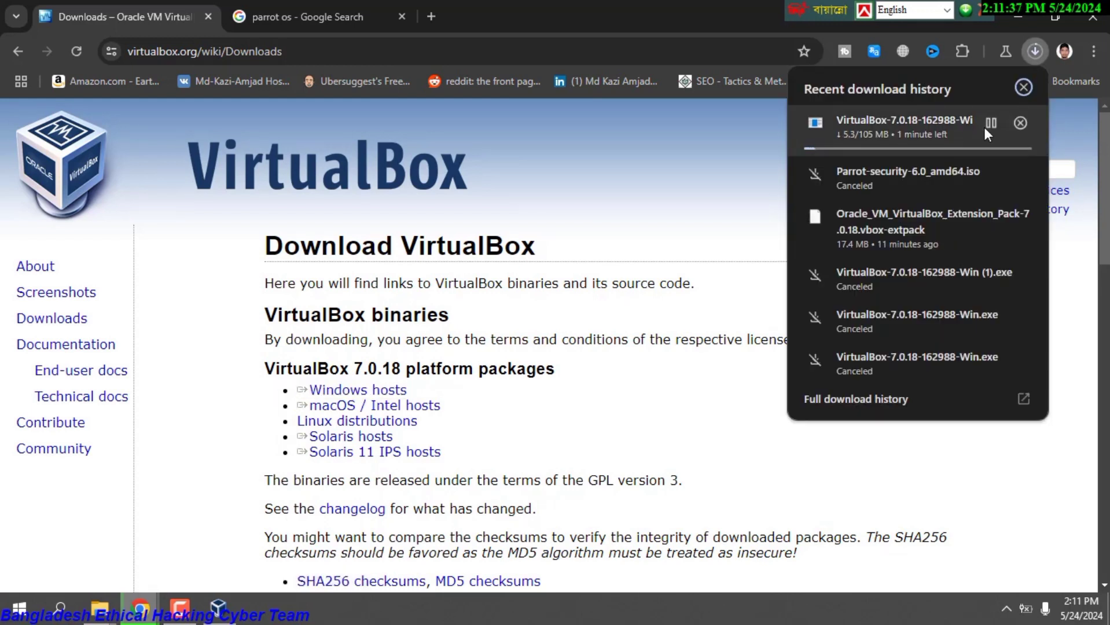
click(1016, 125)
click(723, 177)
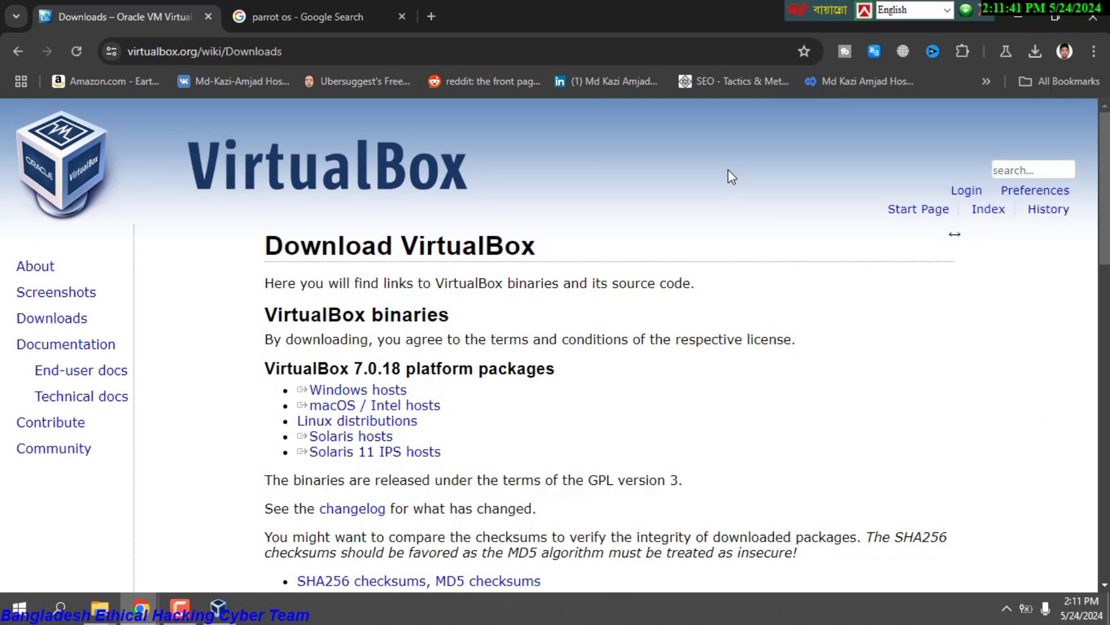
Download the VirtualBox Extension Pack for all supported platforms.
scroll(1107, 190, down, 3)
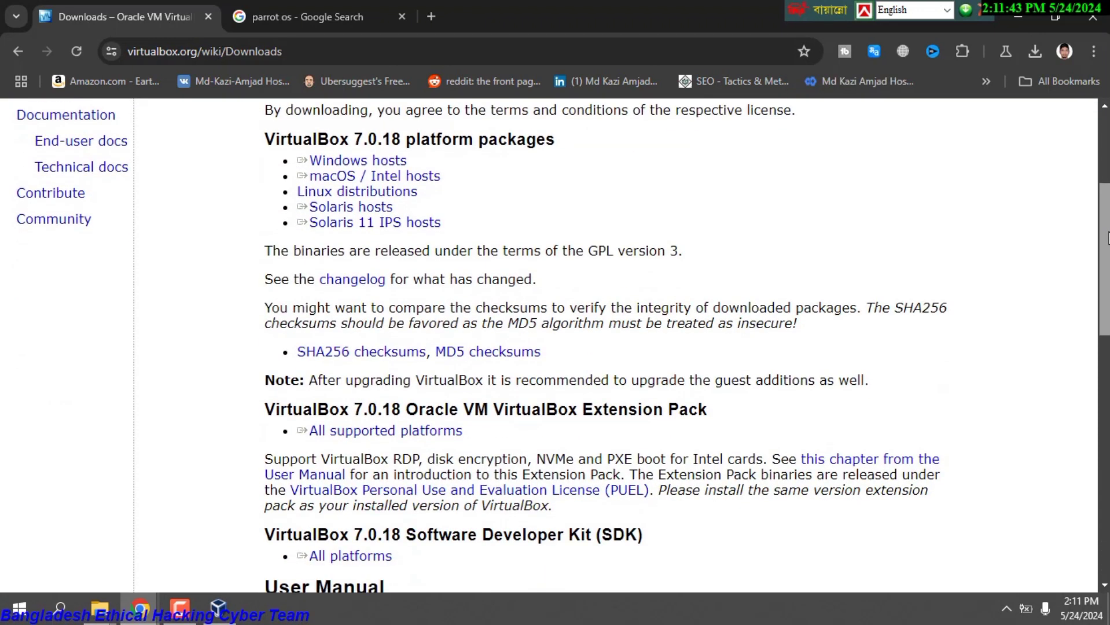
scroll(1107, 237, down, 1)
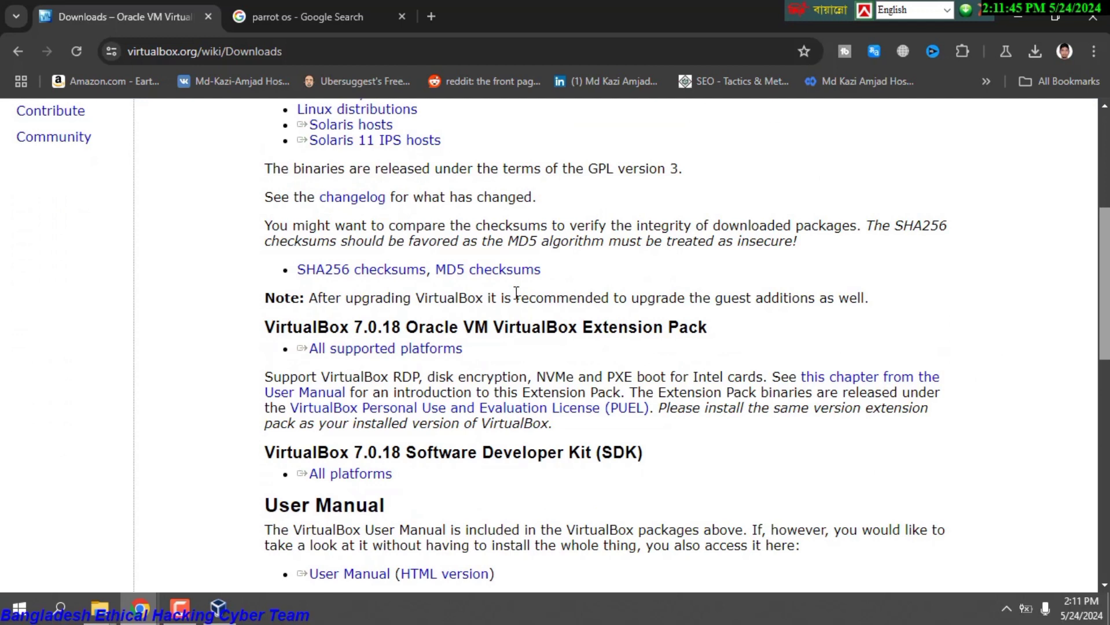
drag(303, 366, 412, 351)
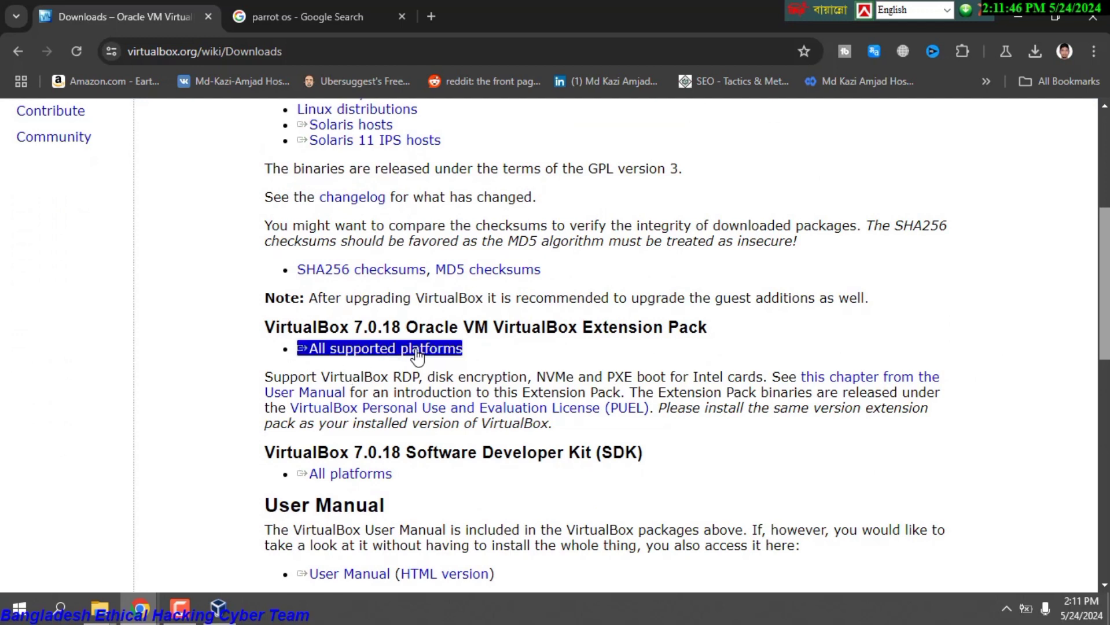
click(379, 356)
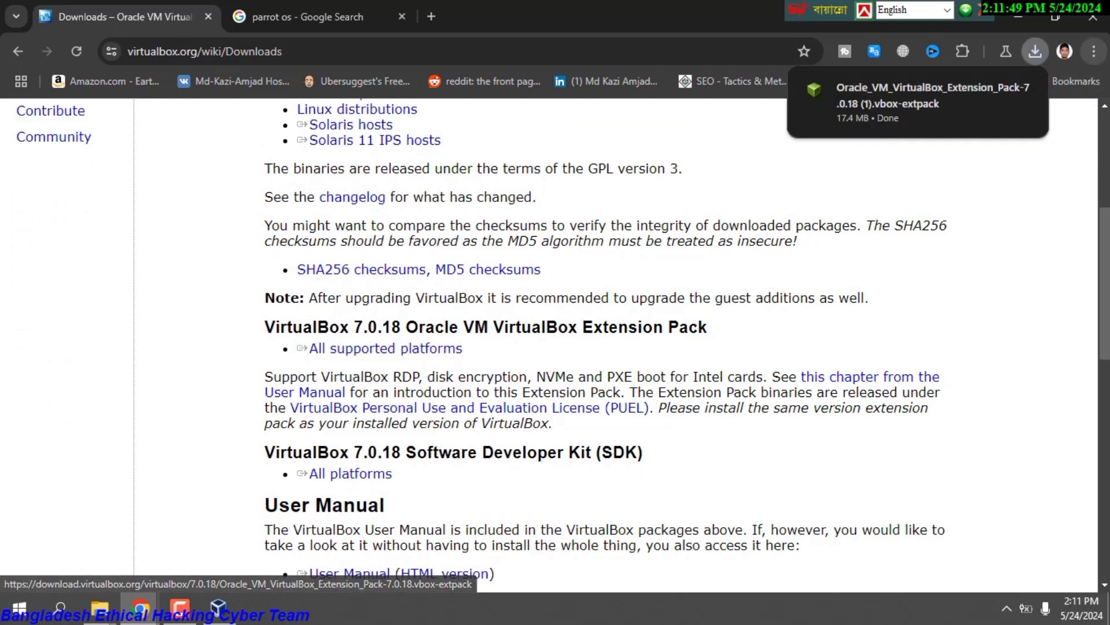
Confirm the 17.4 MB Extension Pack download finished, then switch to the parrot os results.
click(1035, 54)
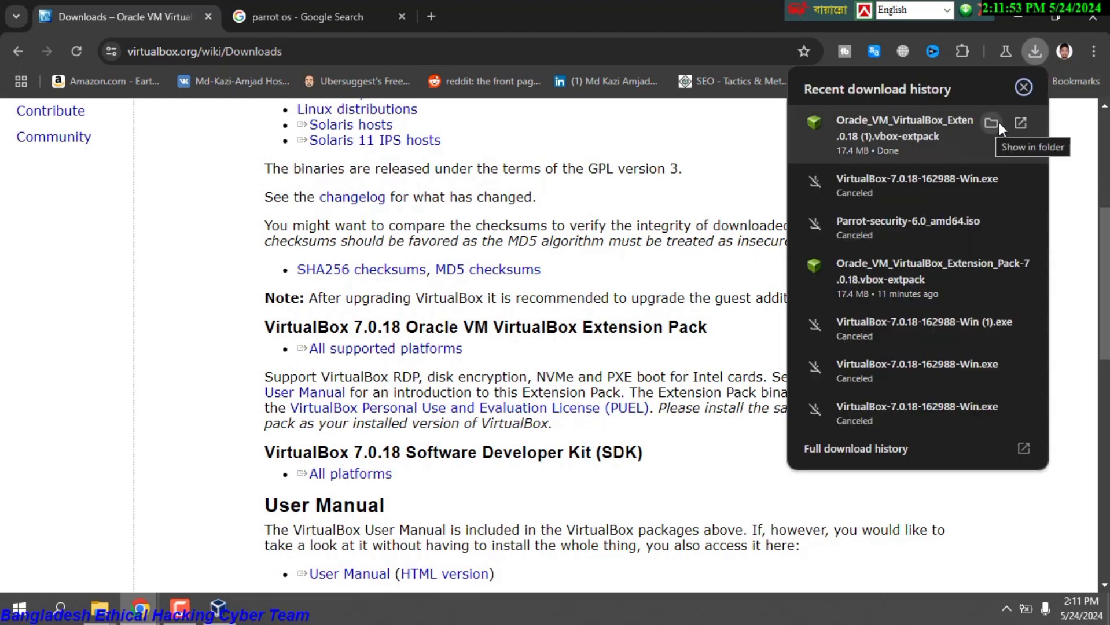
click(1024, 87)
scroll(521, 244, up, 5)
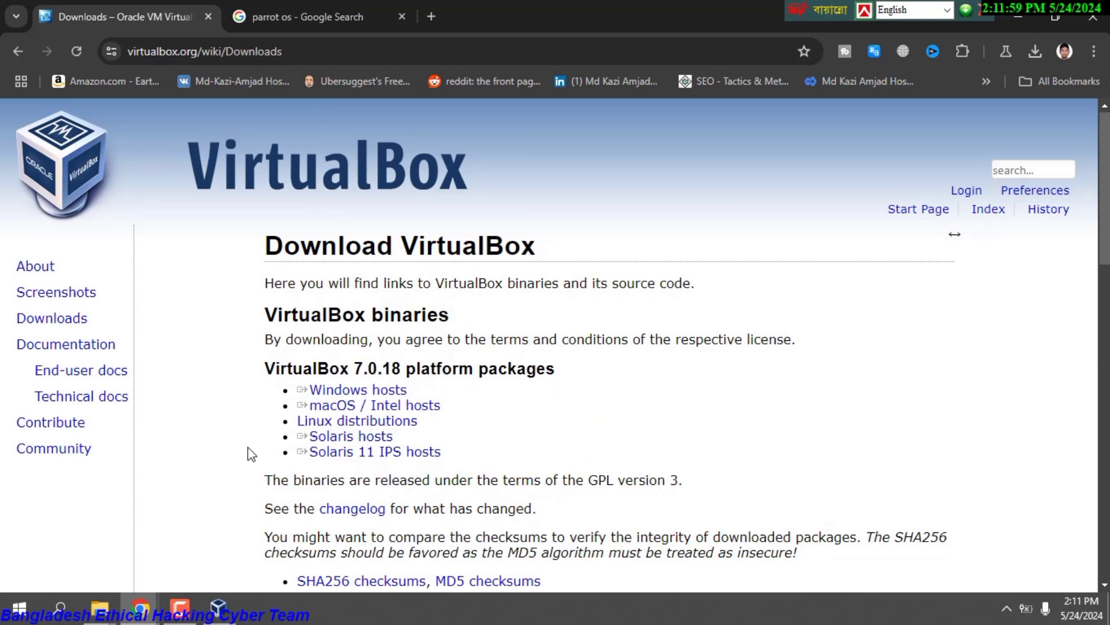
click(180, 607)
click(1033, 536)
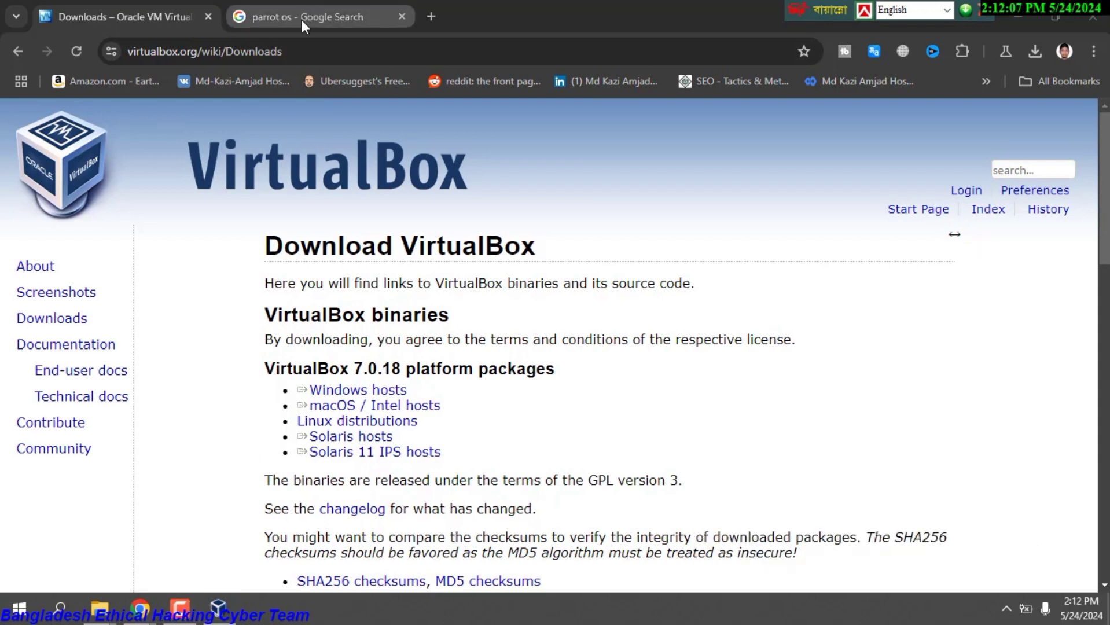
click(302, 20)
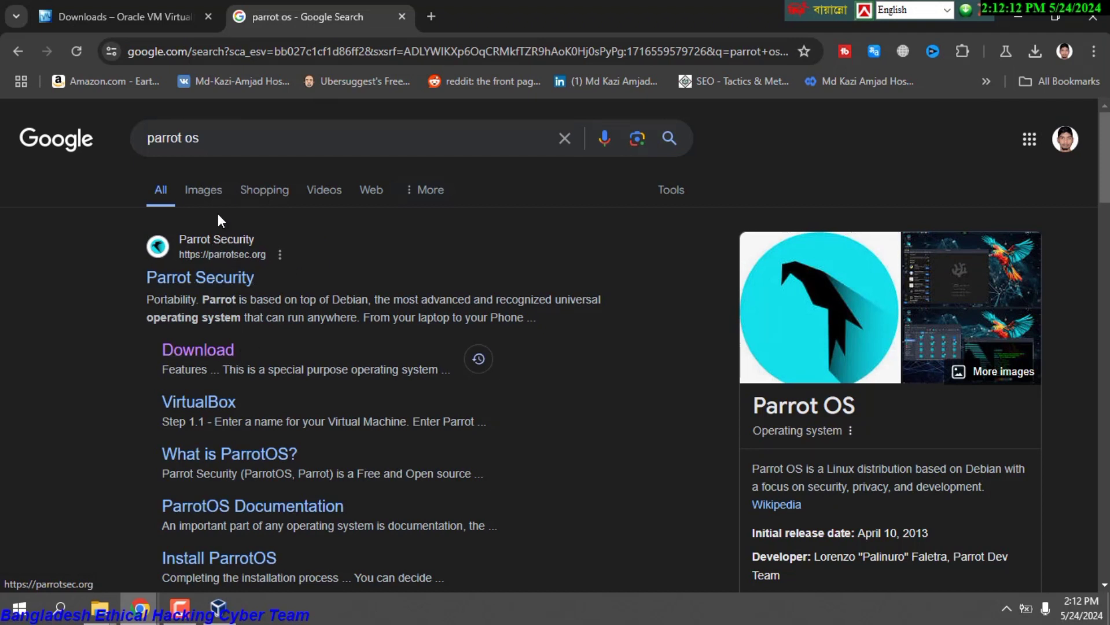
Open the Parrot Security site in a new tab and go to its download page.
right_click(219, 282)
click(257, 296)
click(464, 4)
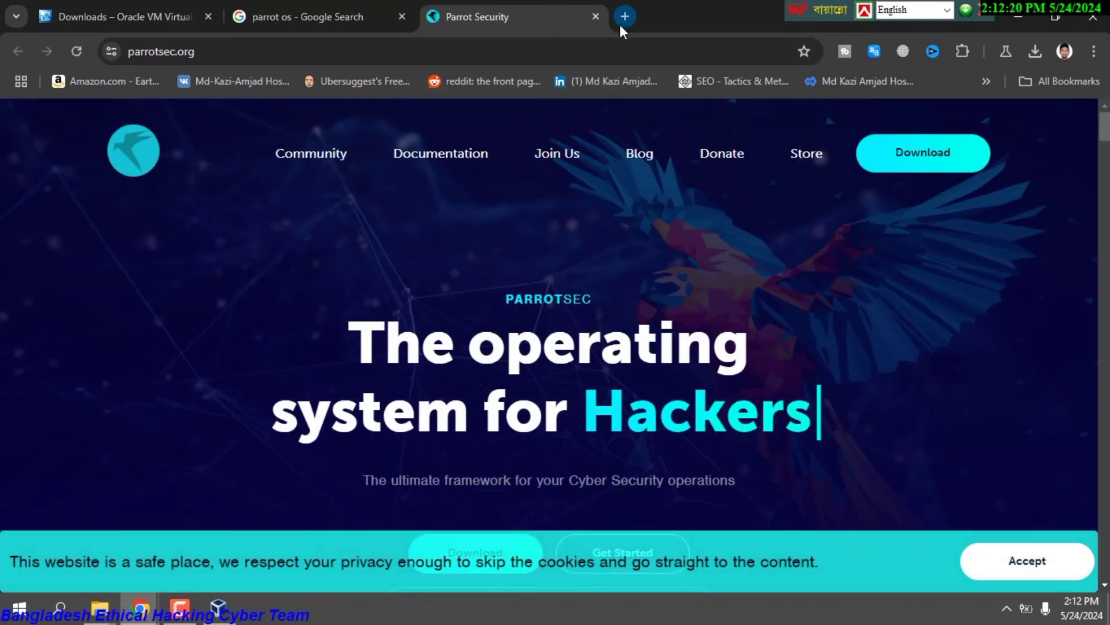
click(924, 171)
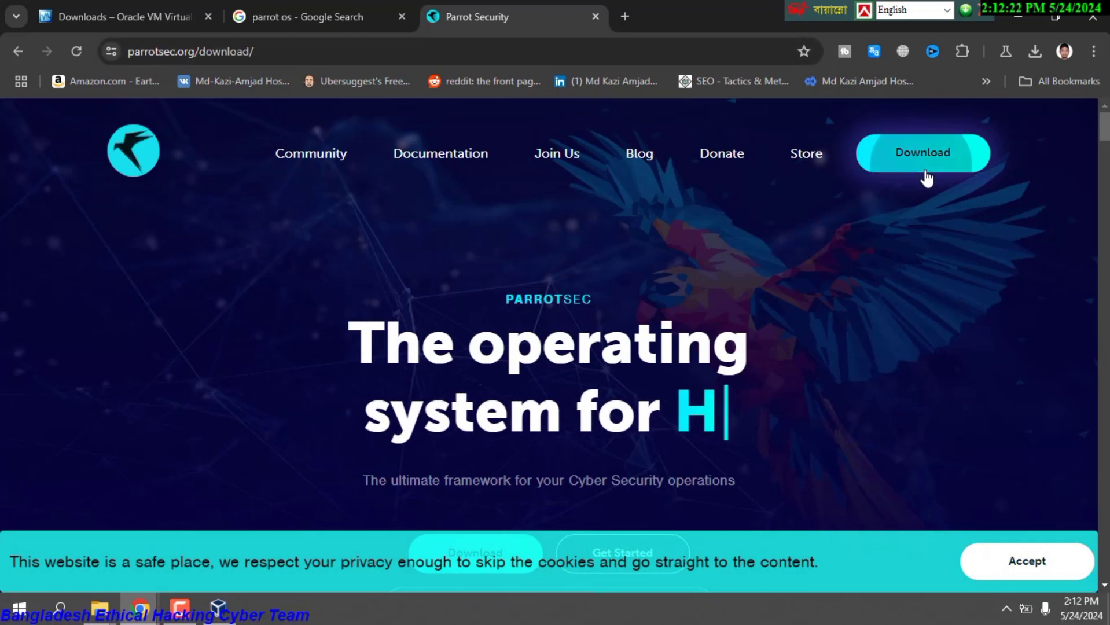
scroll(623, 224, down, 8)
scroll(624, 223, up, 10)
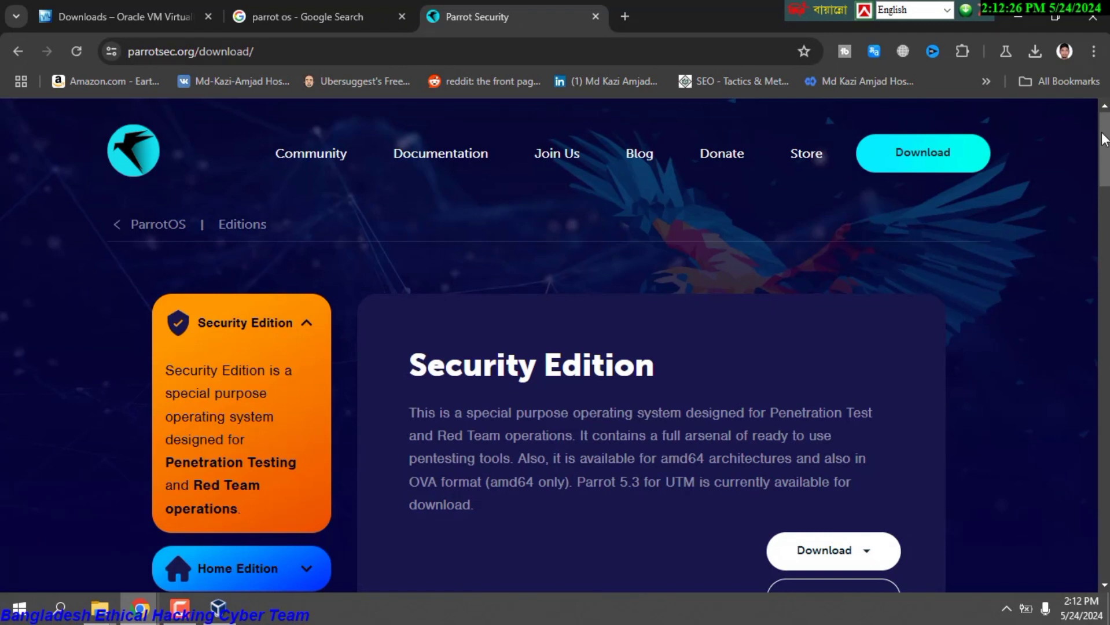
scroll(466, 194, down, 5)
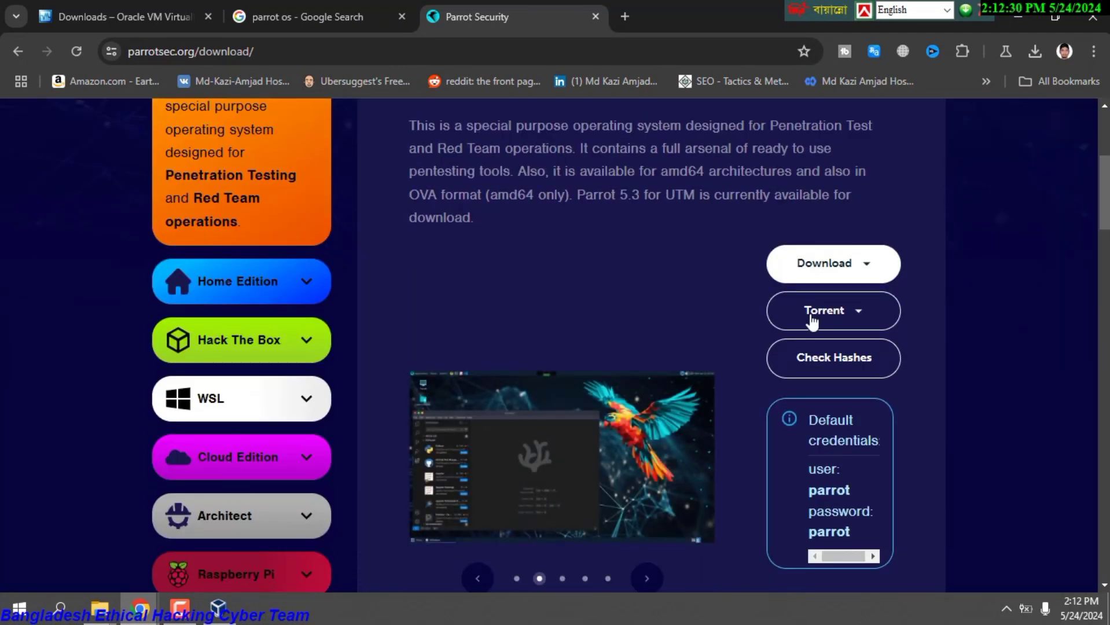
Start downloading the Parrot Security Edition iso (amd64) image.
click(844, 266)
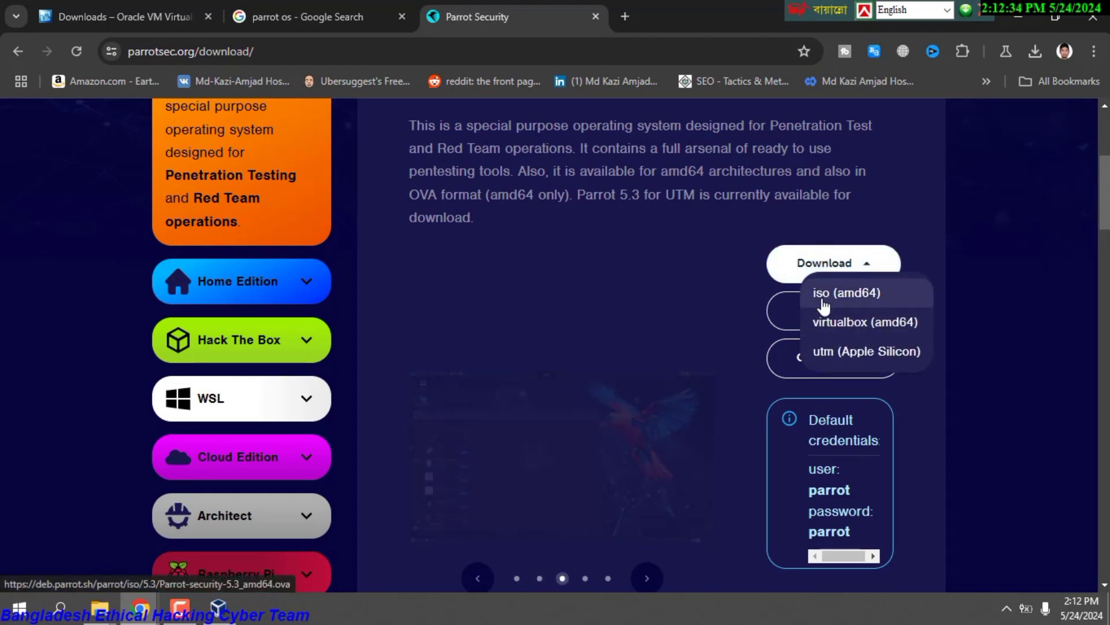
scroll(613, 269, up, 5)
scroll(577, 257, down, 15)
scroll(576, 257, up, 15)
scroll(576, 257, down, 8)
scroll(805, 205, up, 7)
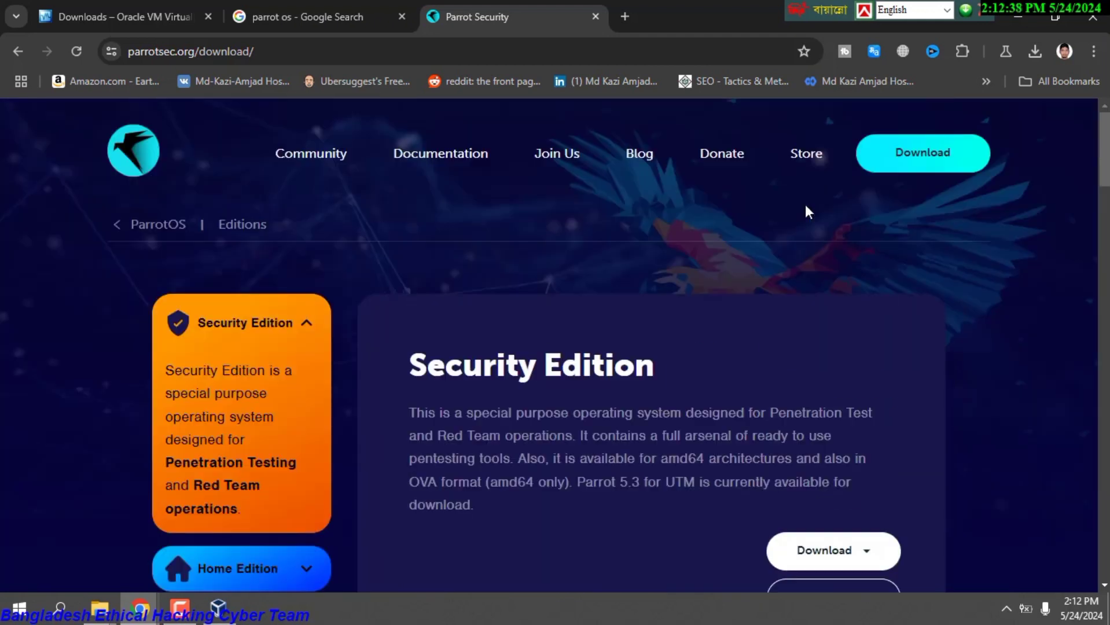
scroll(923, 282, down, 4)
mouse_move(833, 278)
click(840, 300)
Stop the Parrot security 6.0 ISO download and minimize Chrome.
click(1033, 54)
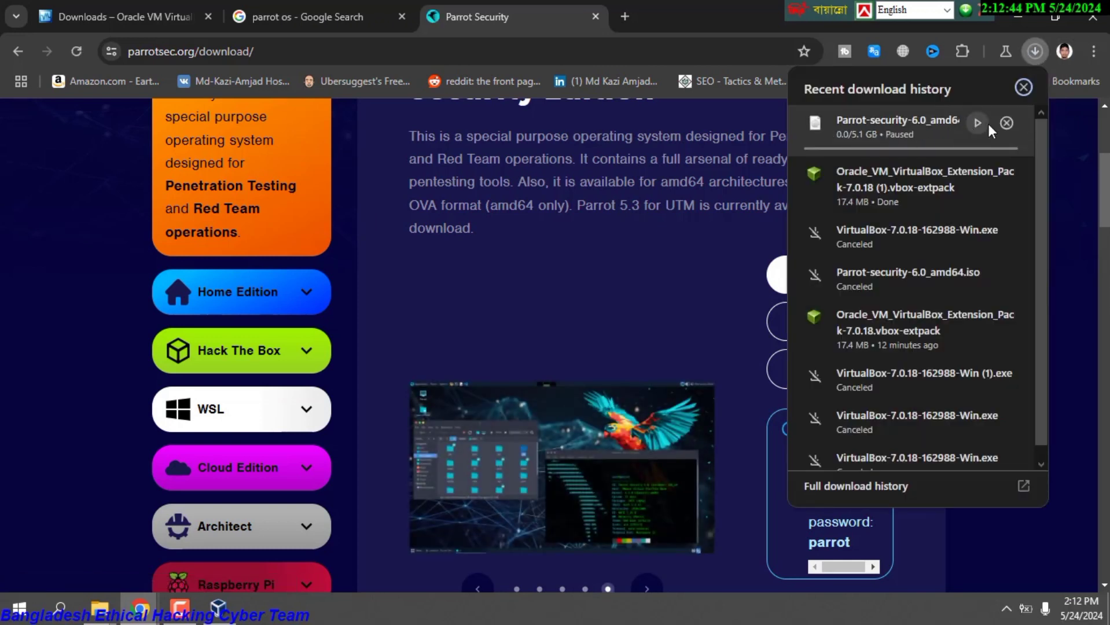
click(1007, 123)
click(1014, 26)
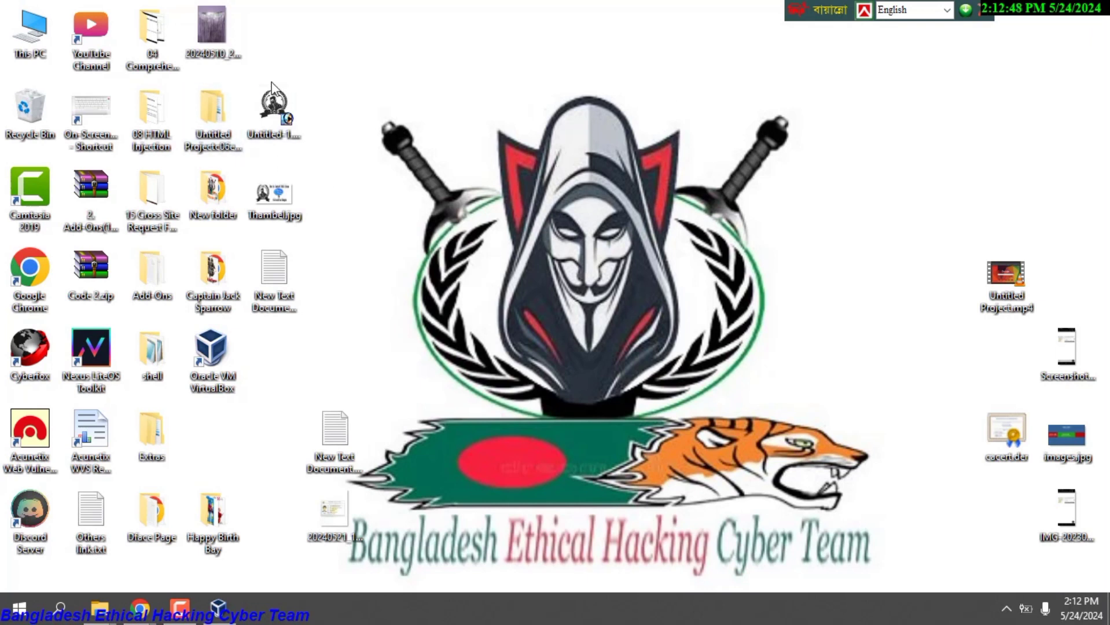
Launch VirtualBox and try installing the Extension Pack file, declining the reinstall of version 7.0.18.
double_click(217, 376)
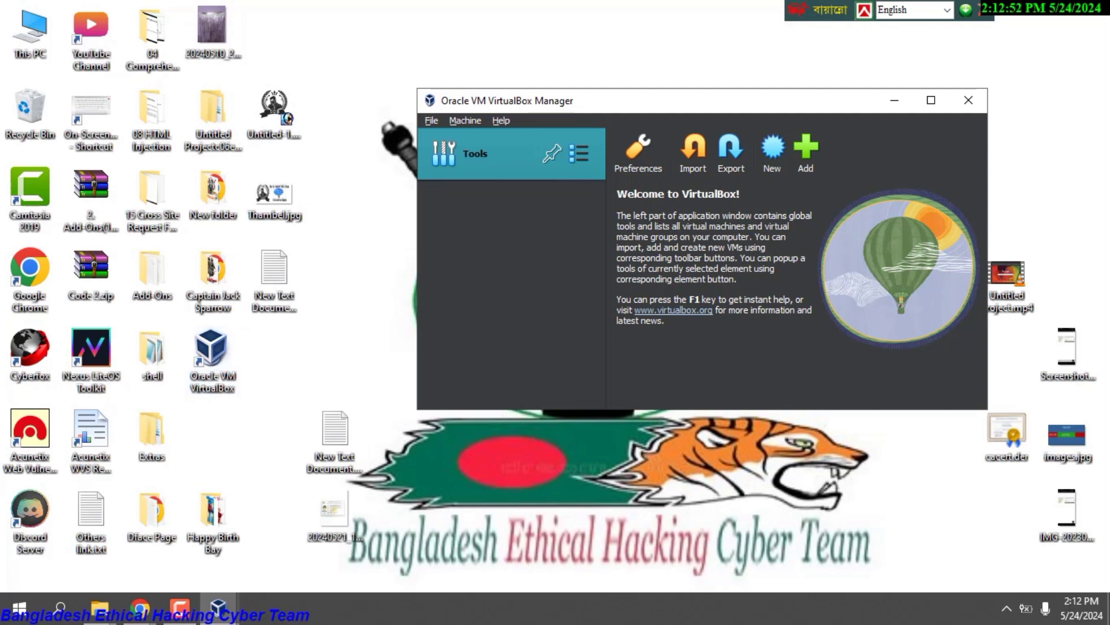
click(578, 154)
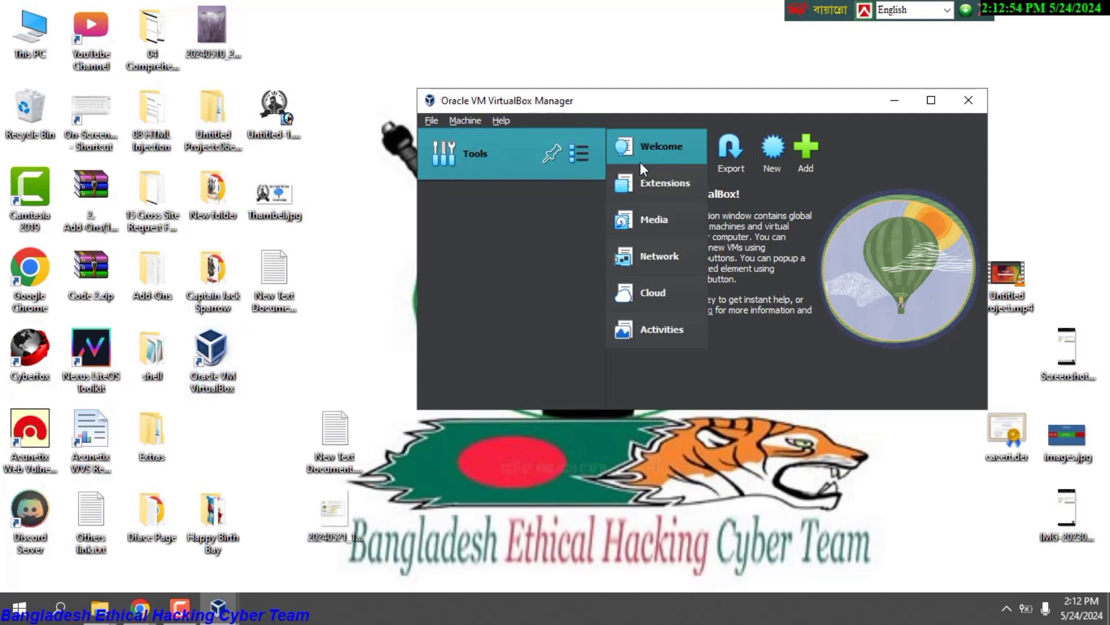
click(644, 187)
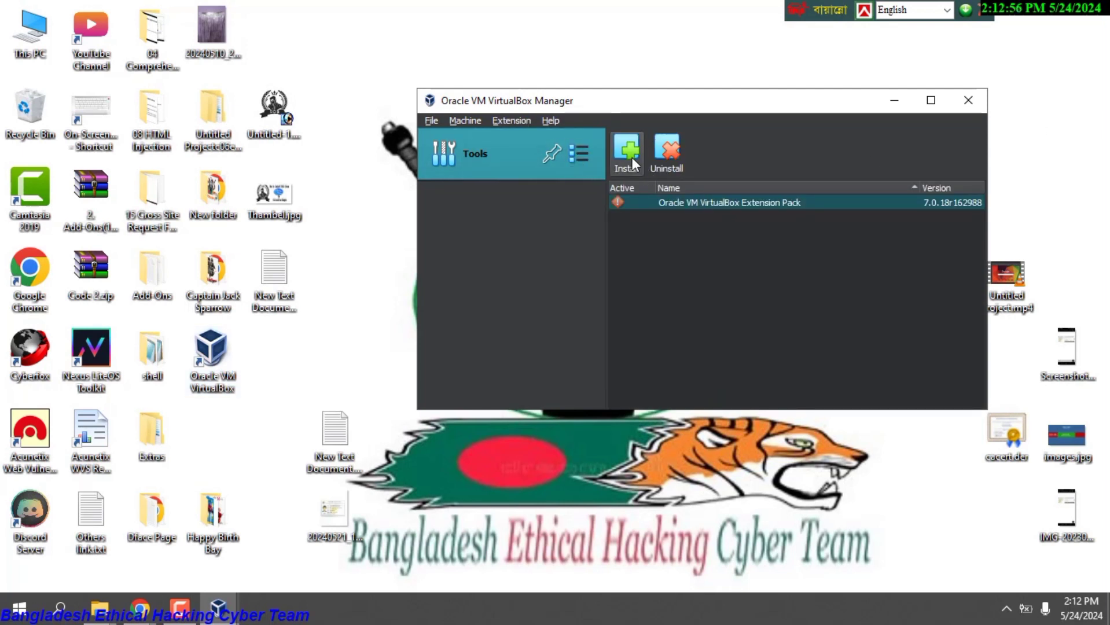
click(629, 163)
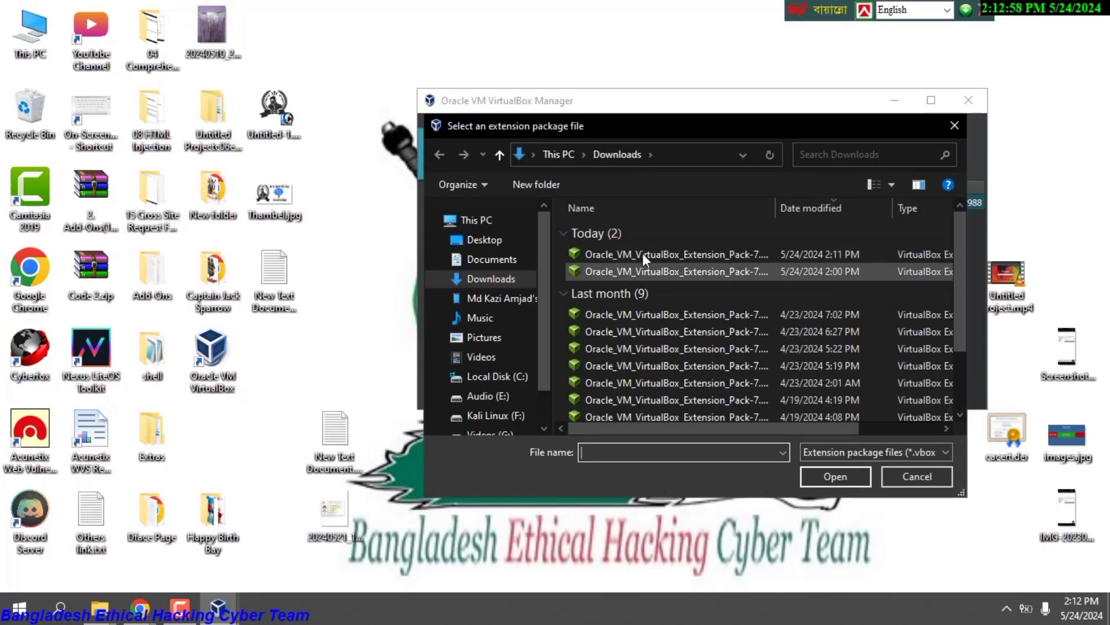
click(647, 255)
click(857, 475)
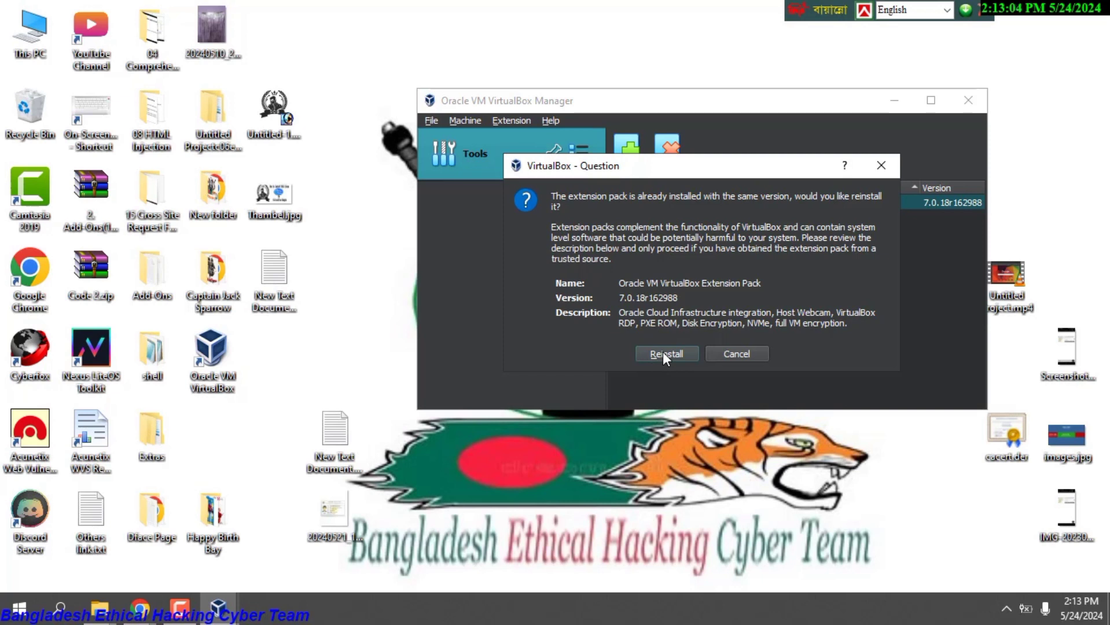
click(756, 353)
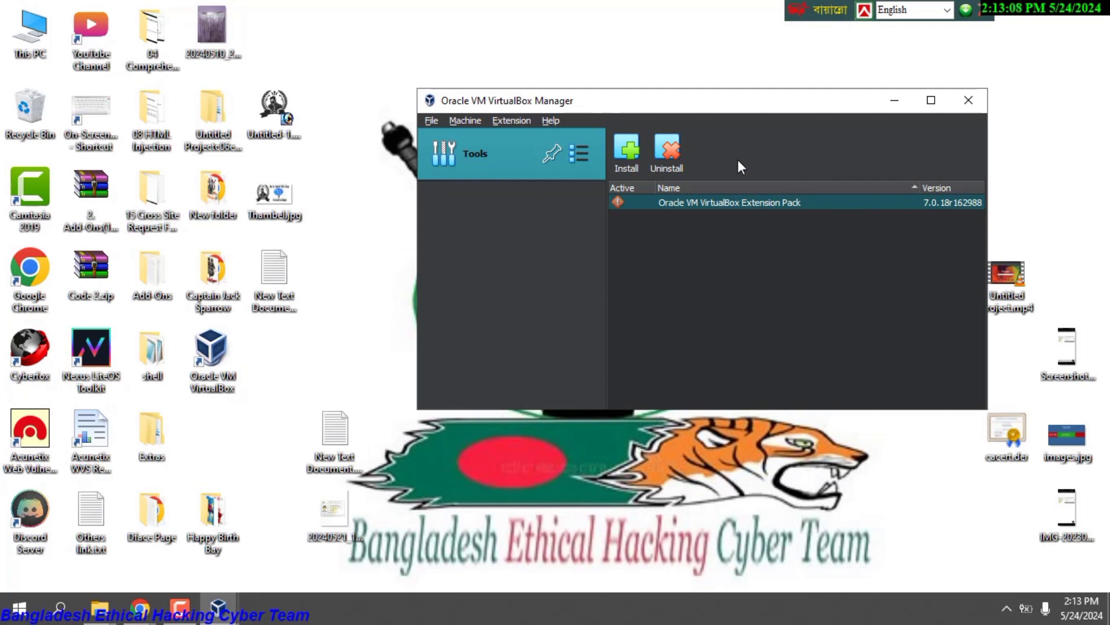
Return to the Welcome pane and start the New virtual machine wizard.
click(576, 152)
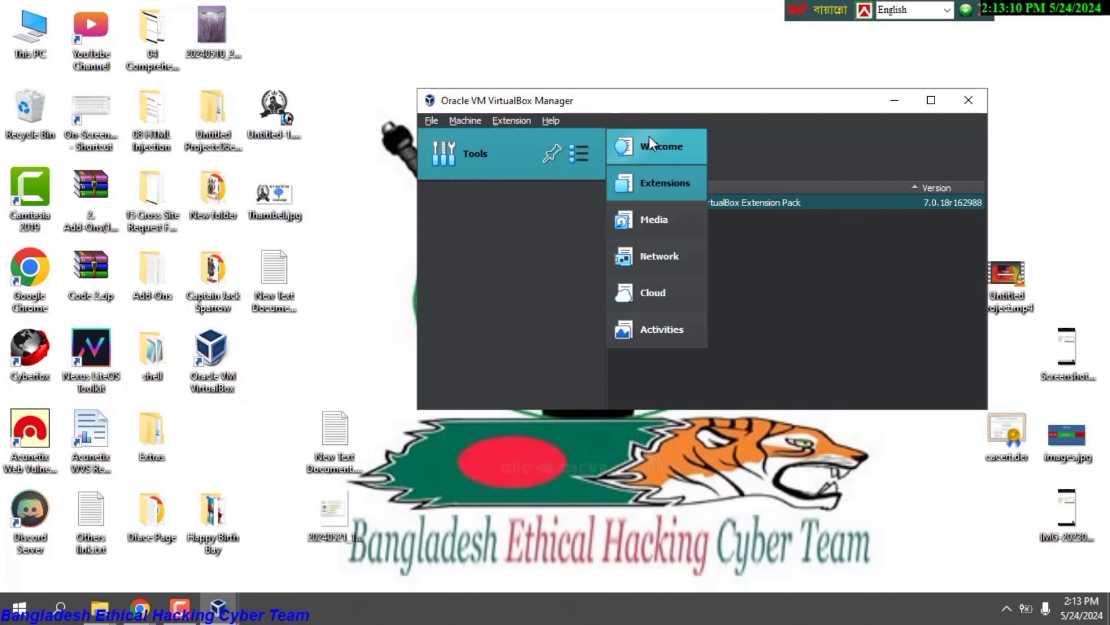
click(649, 145)
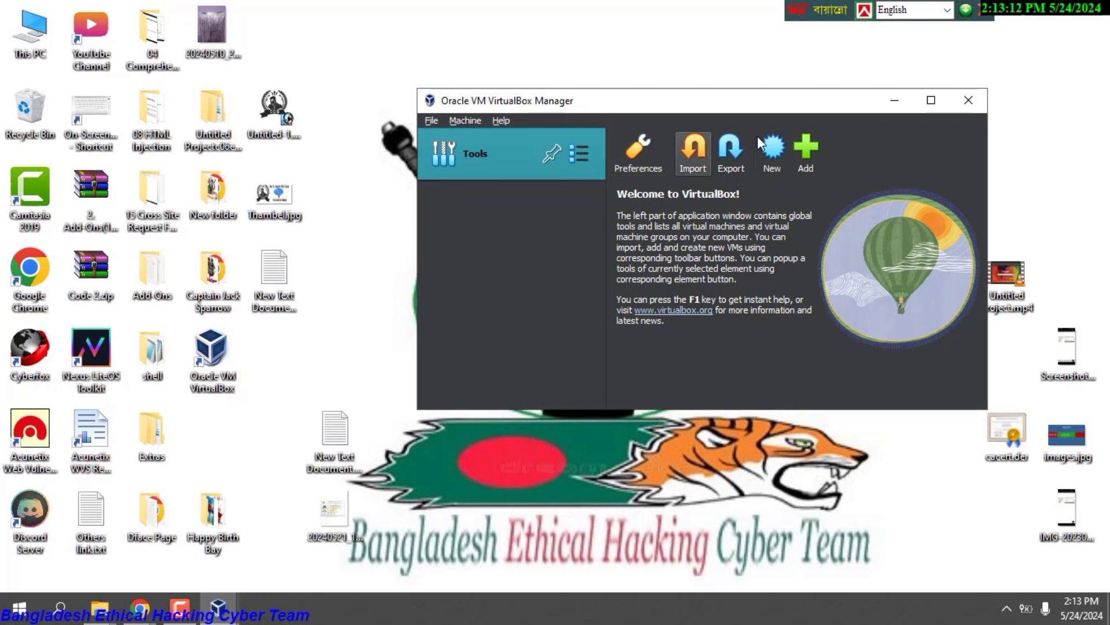
click(578, 153)
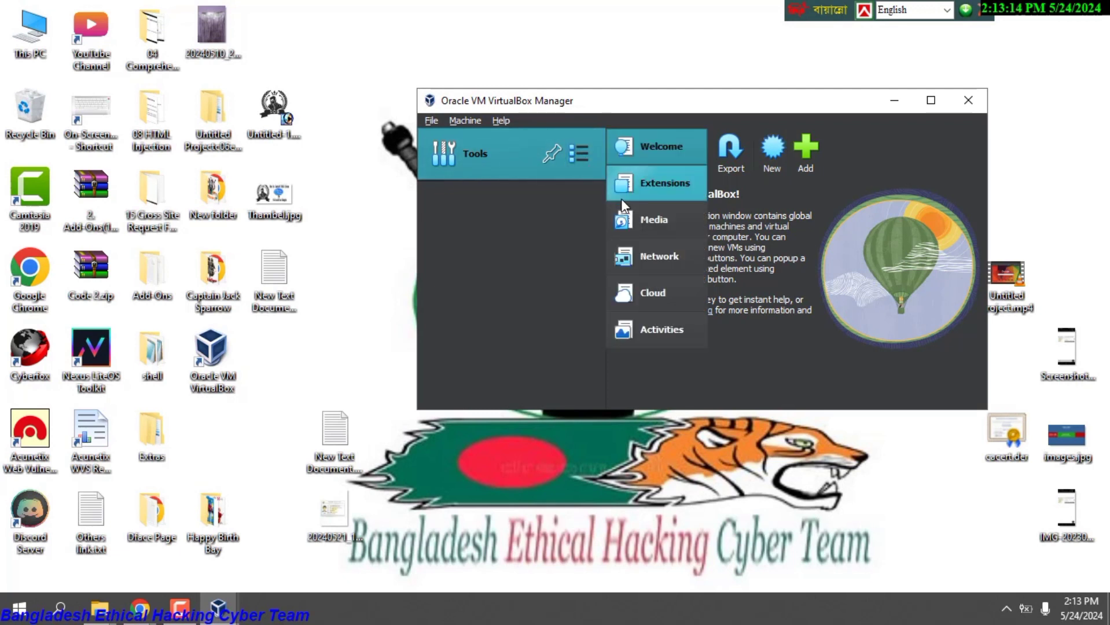
click(643, 181)
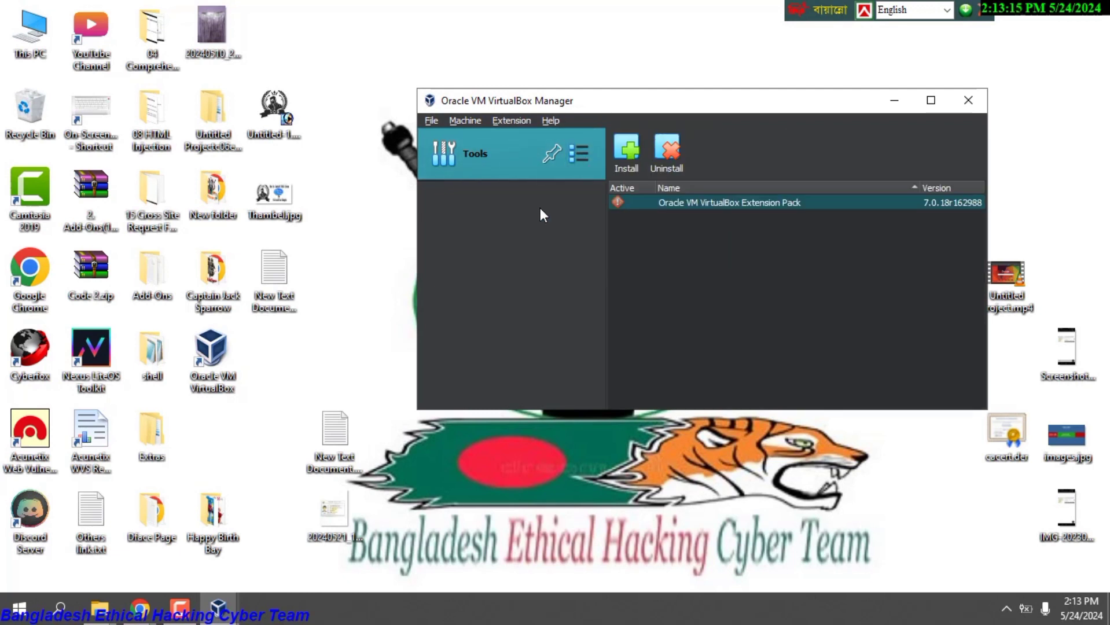
click(574, 153)
click(637, 149)
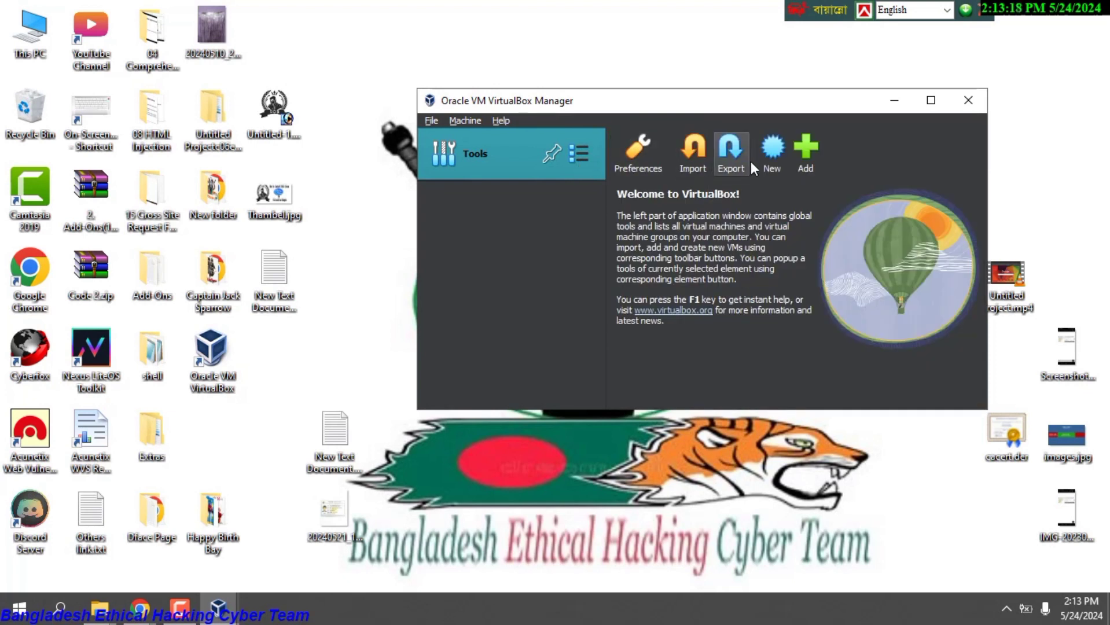
click(775, 145)
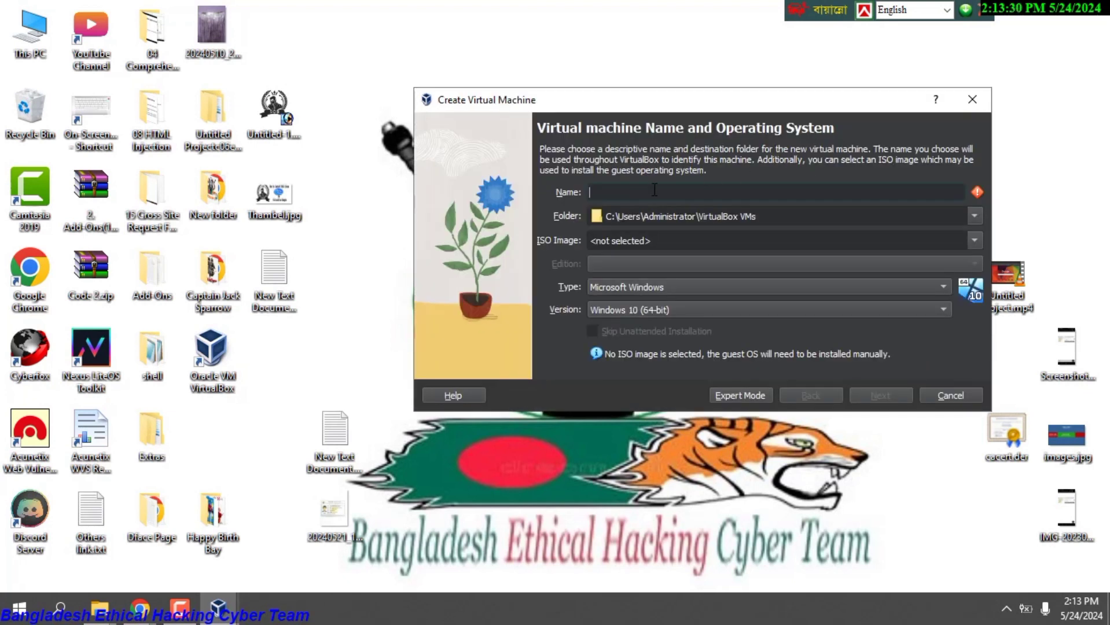
Enter Parrot as the new virtual machine's name.
text(P)
text(arrot)
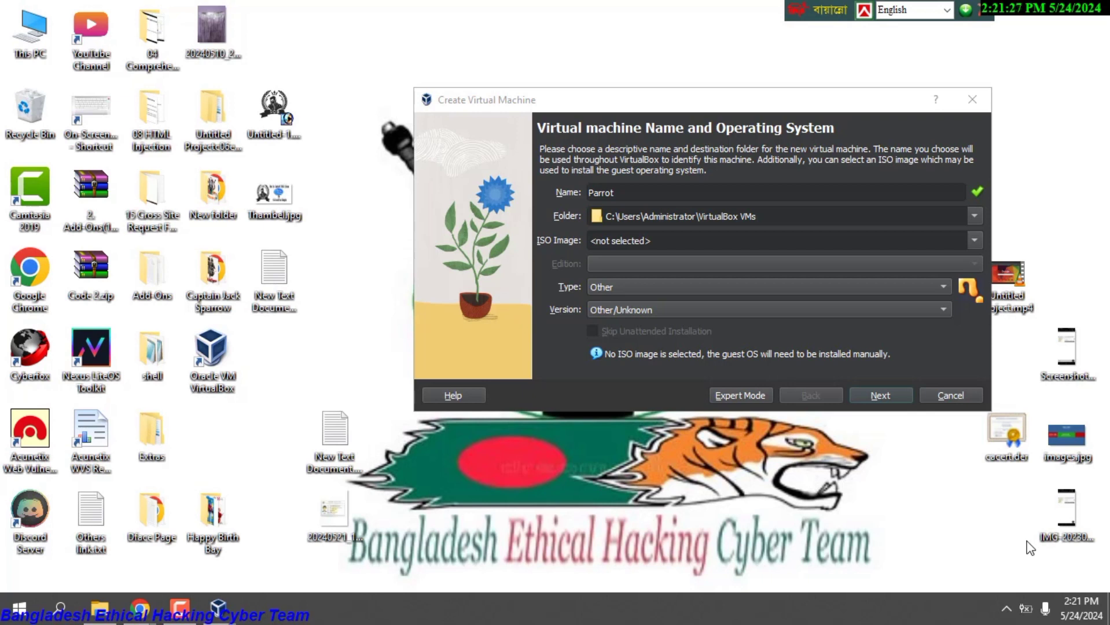
right_click(694, 607)
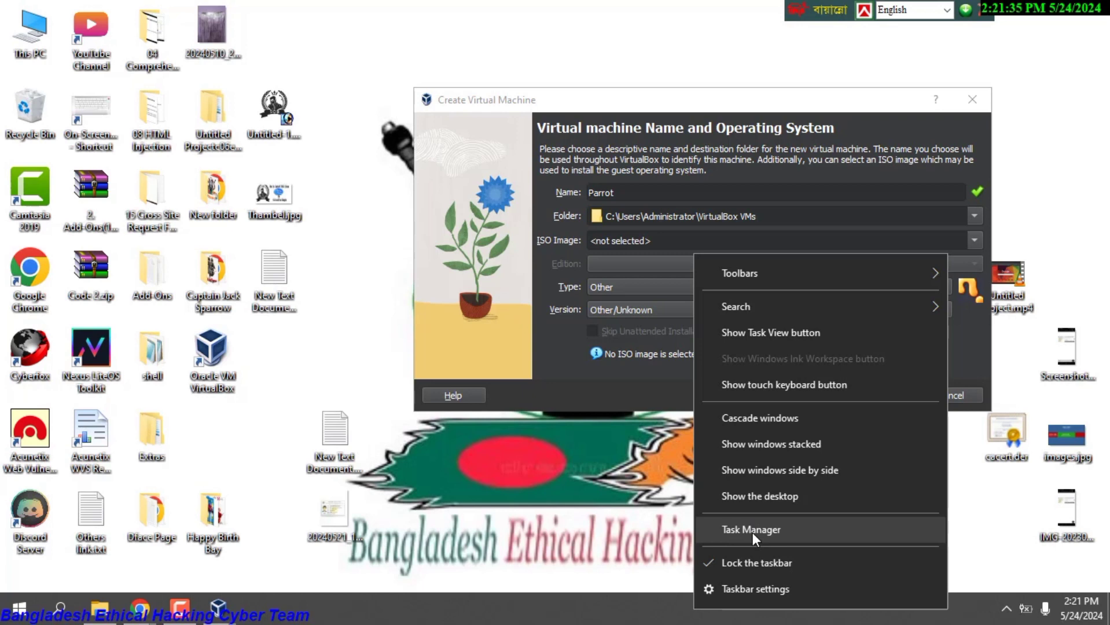
Confirm CPU virtualization is enabled under Task Manager's Performance > CPU, then close it.
click(751, 529)
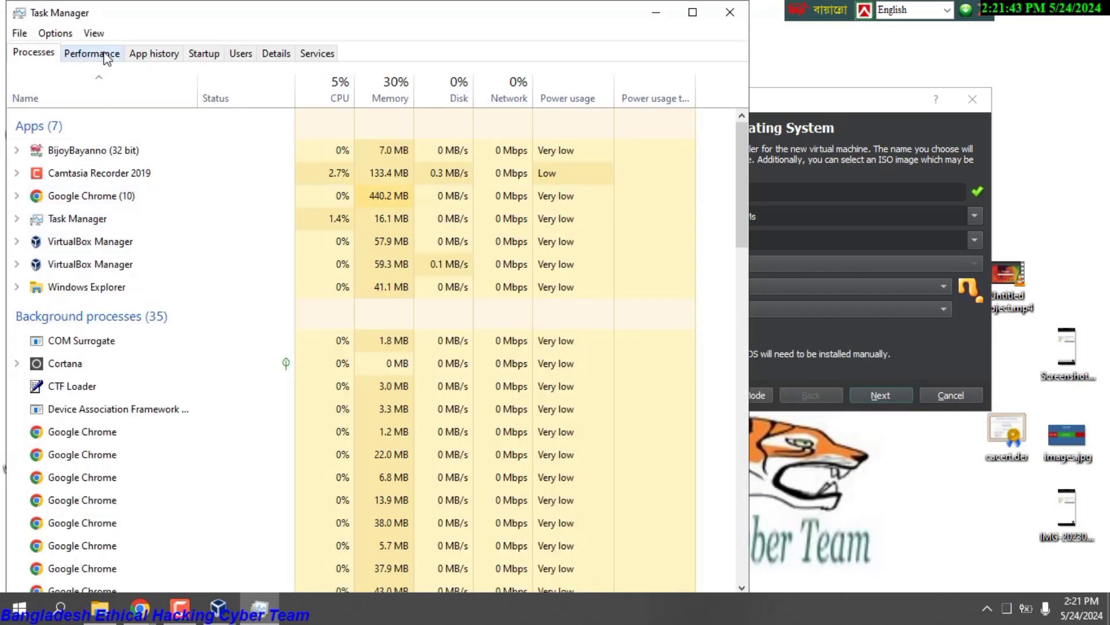
click(105, 55)
click(112, 104)
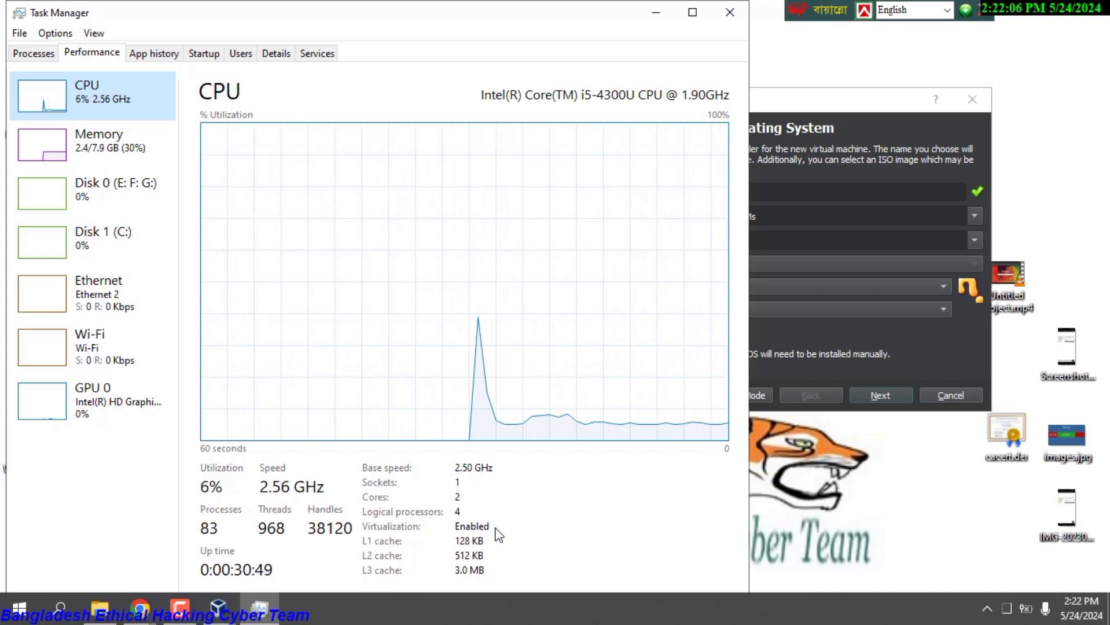
click(735, 6)
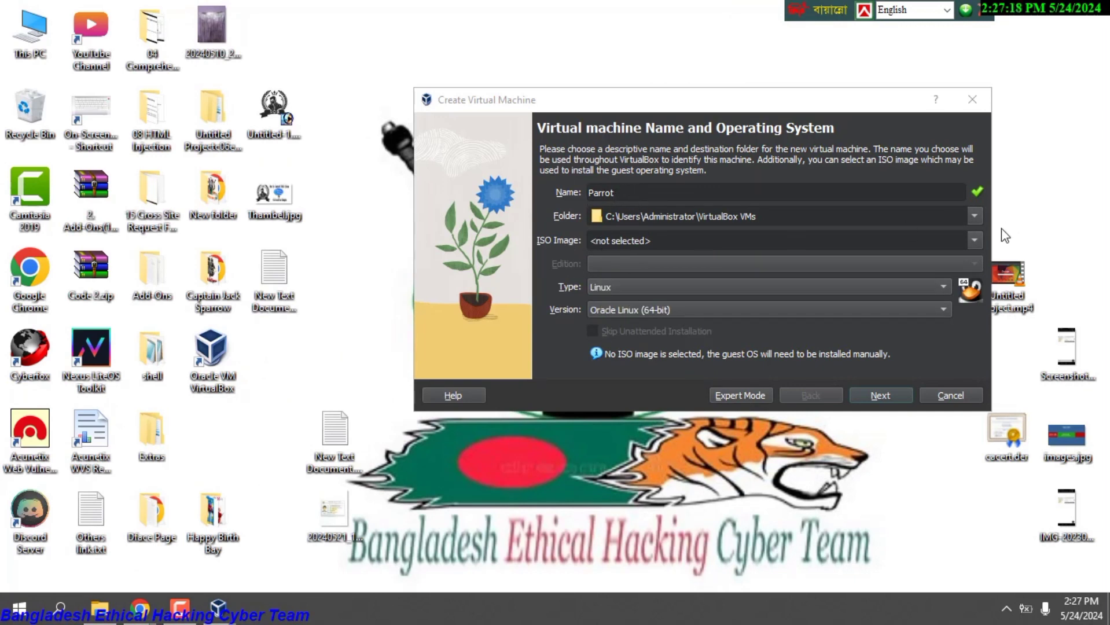
Attach Parrot-security-6.0_amd64.iso as the new machine's ISO image.
click(838, 244)
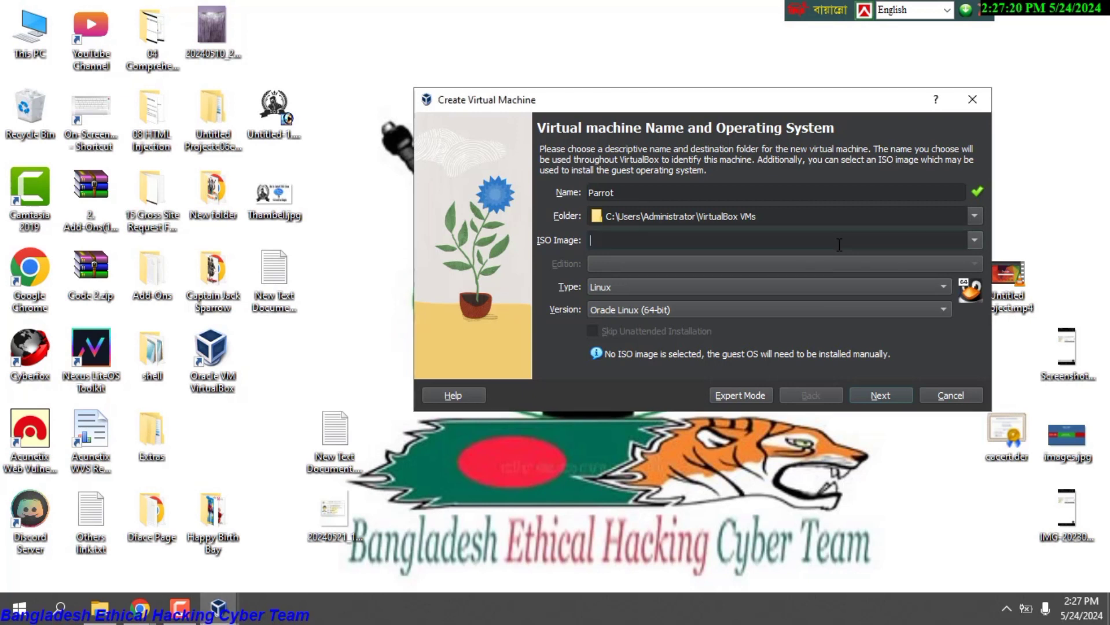
click(974, 240)
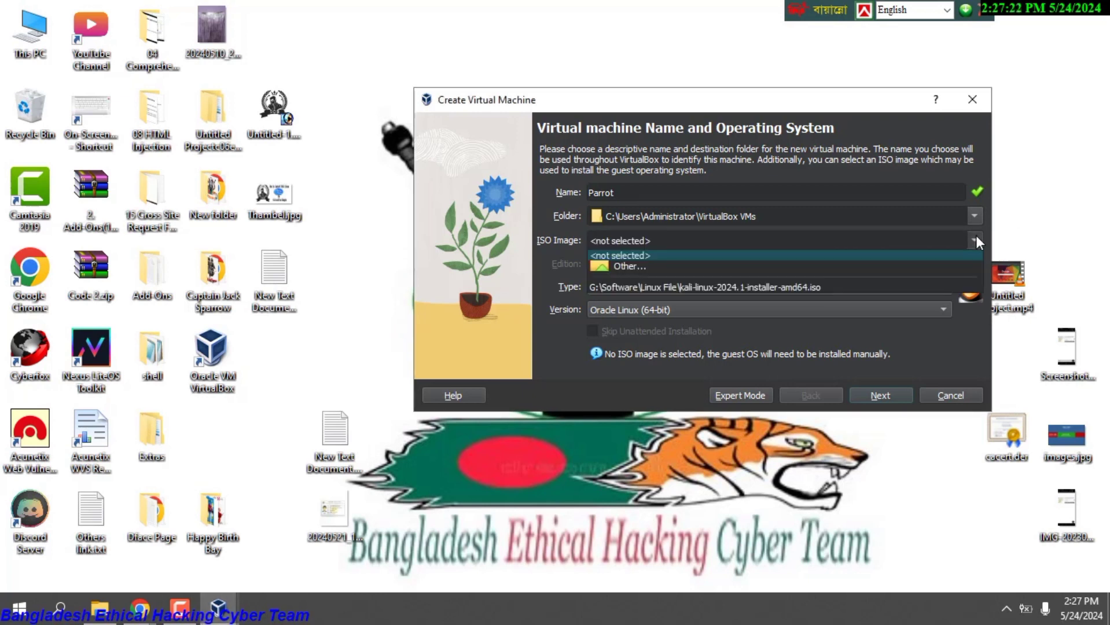
click(676, 263)
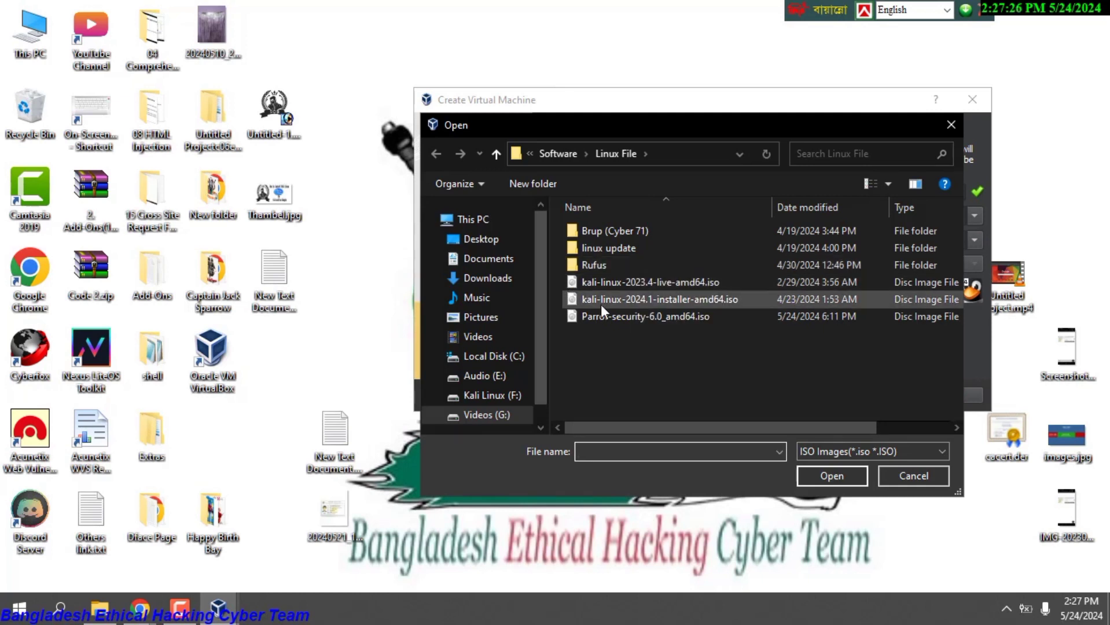
click(615, 315)
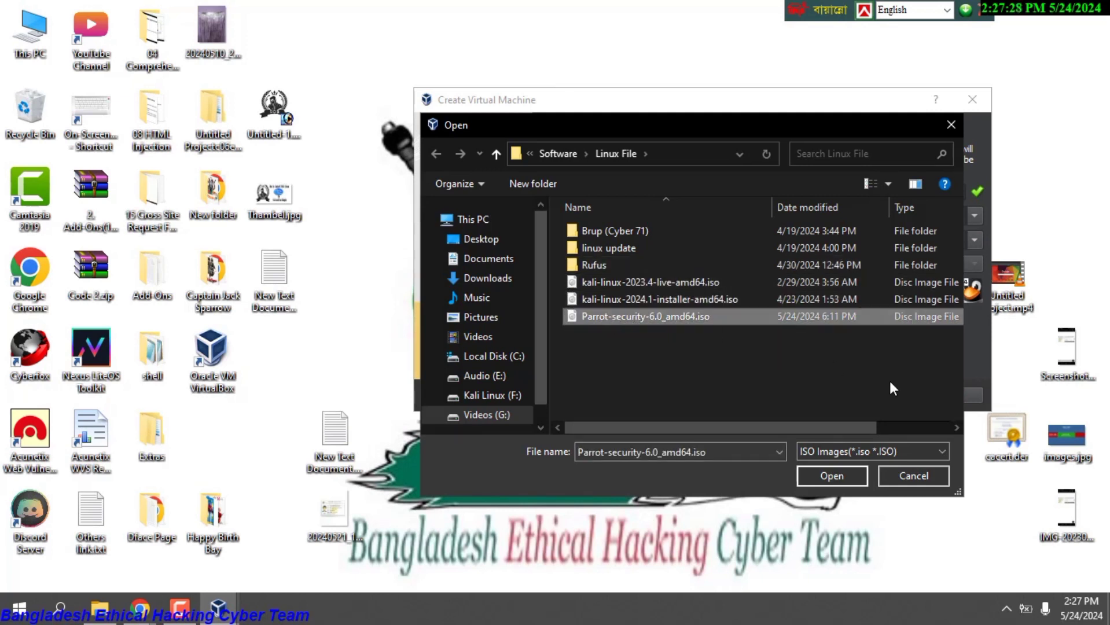
click(842, 475)
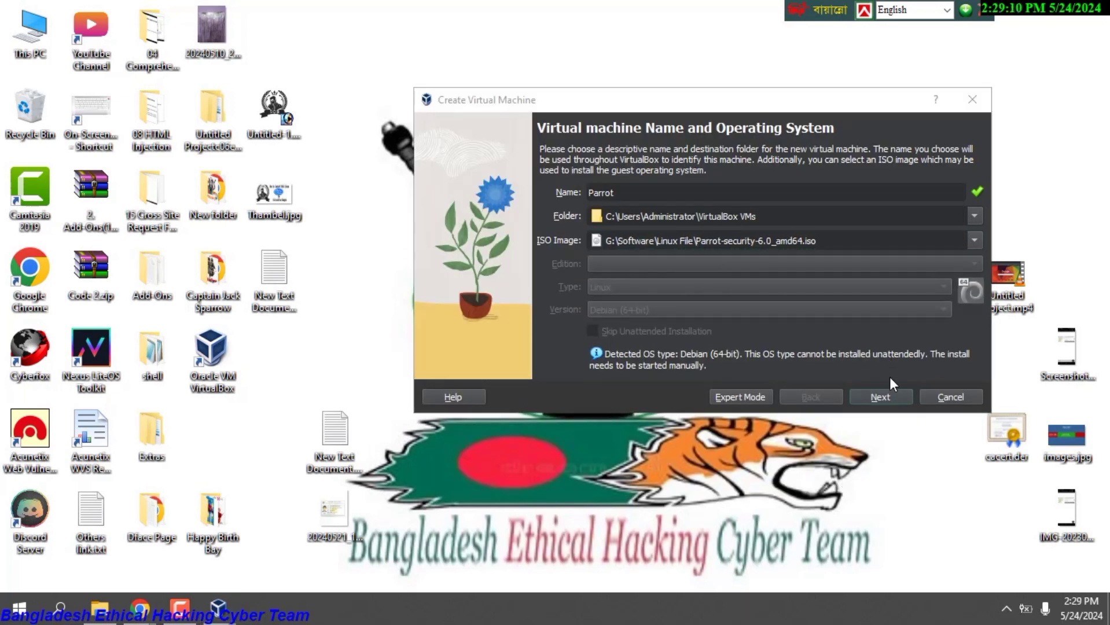
Give the machine 4586 MB memory, 2 CPUs and a 35 GB disk, then finish.
click(879, 397)
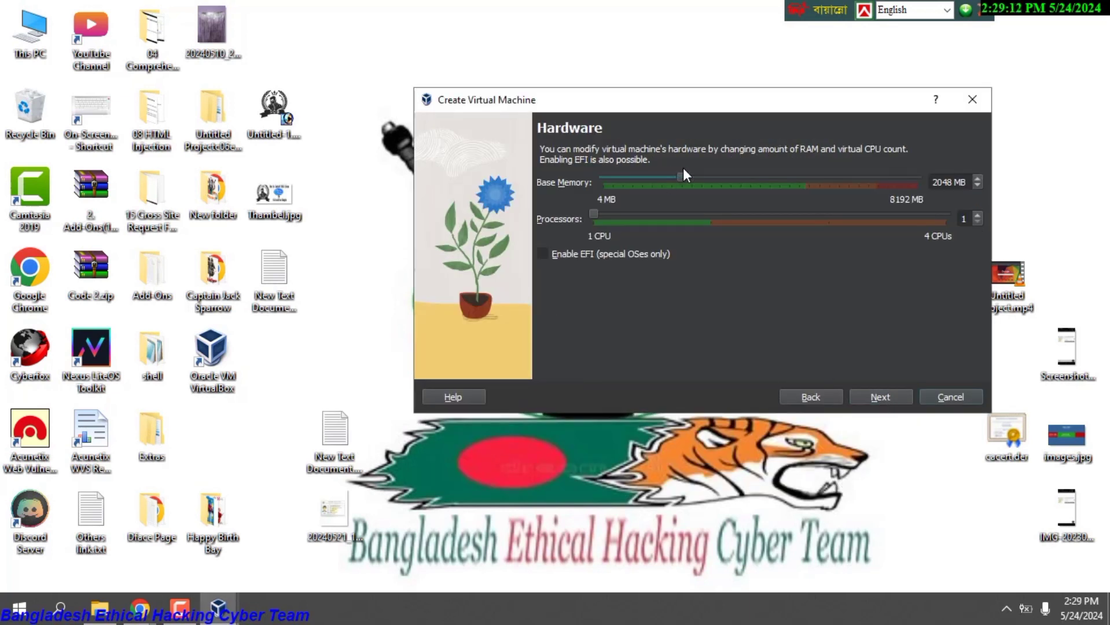
drag(680, 179, 779, 177)
drag(597, 209, 711, 219)
click(880, 398)
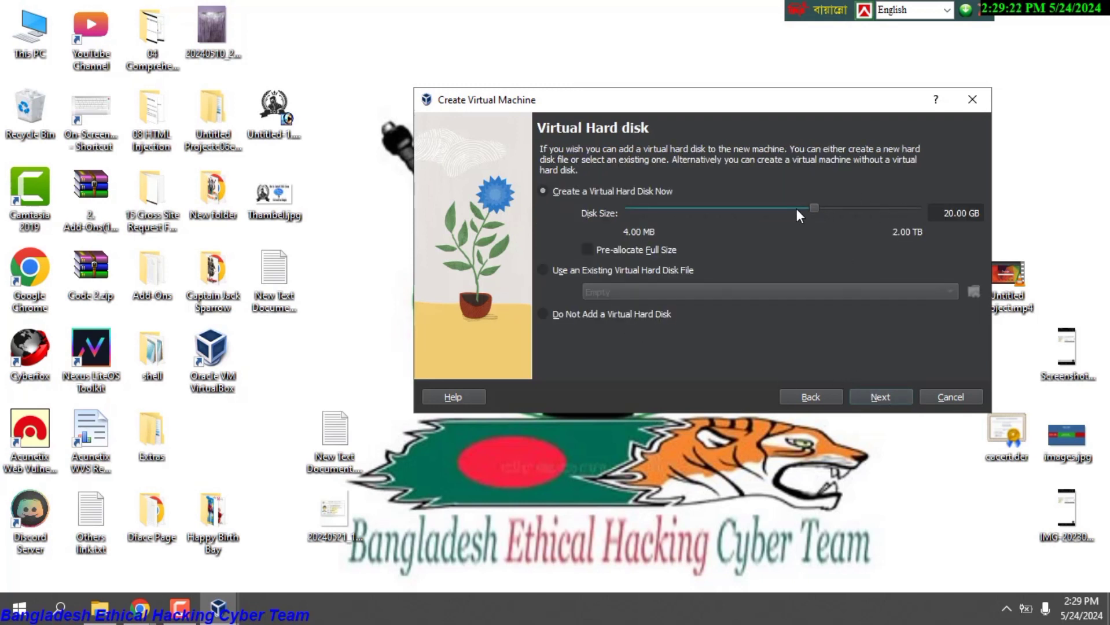
drag(811, 209, 824, 207)
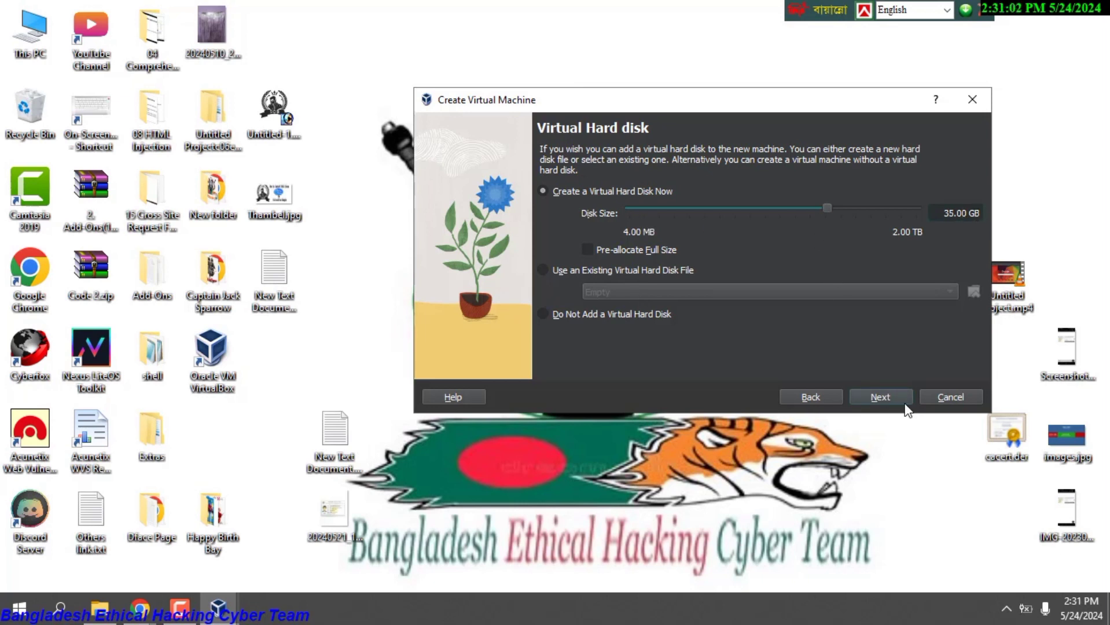
click(885, 397)
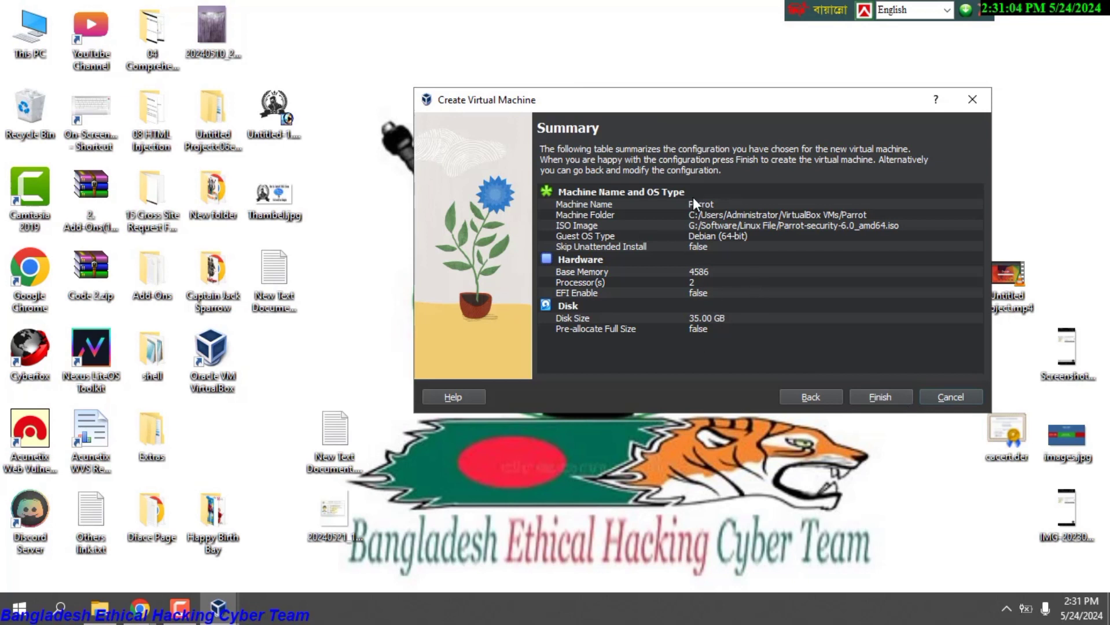
click(876, 401)
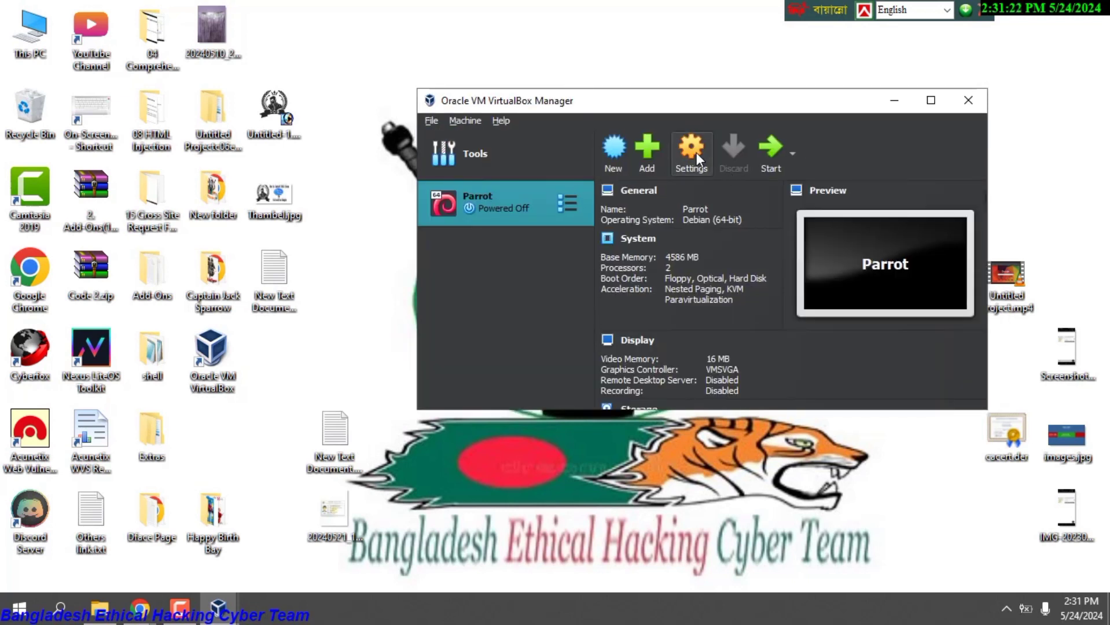
Set Parrot's Shared Clipboard and Drag'n'Drop to Bidirectional under General > Advanced.
click(696, 153)
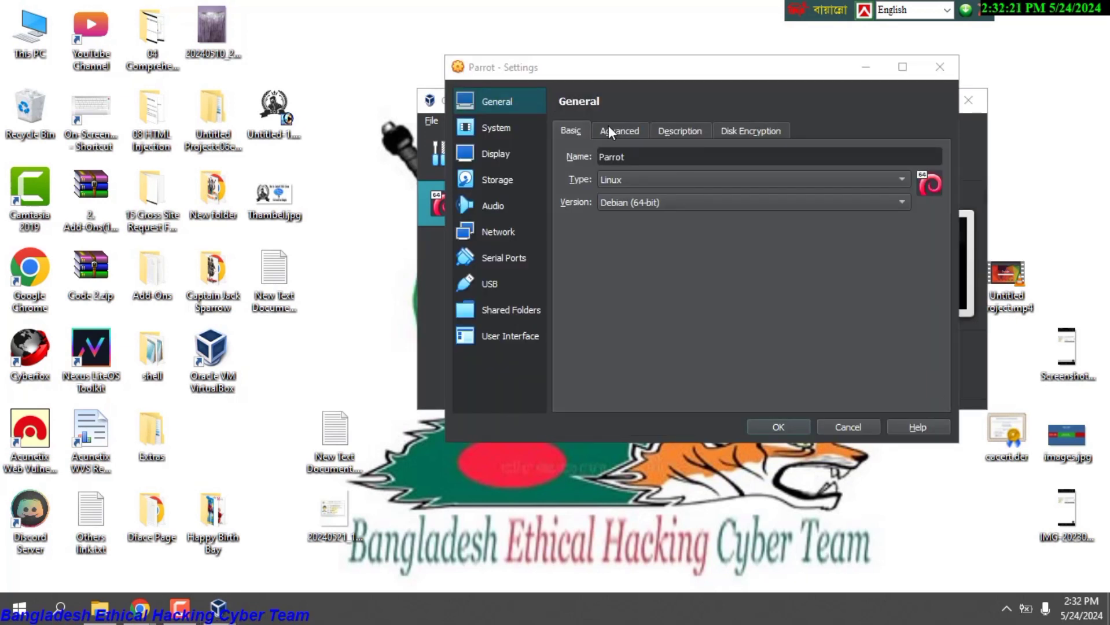
click(610, 132)
click(658, 184)
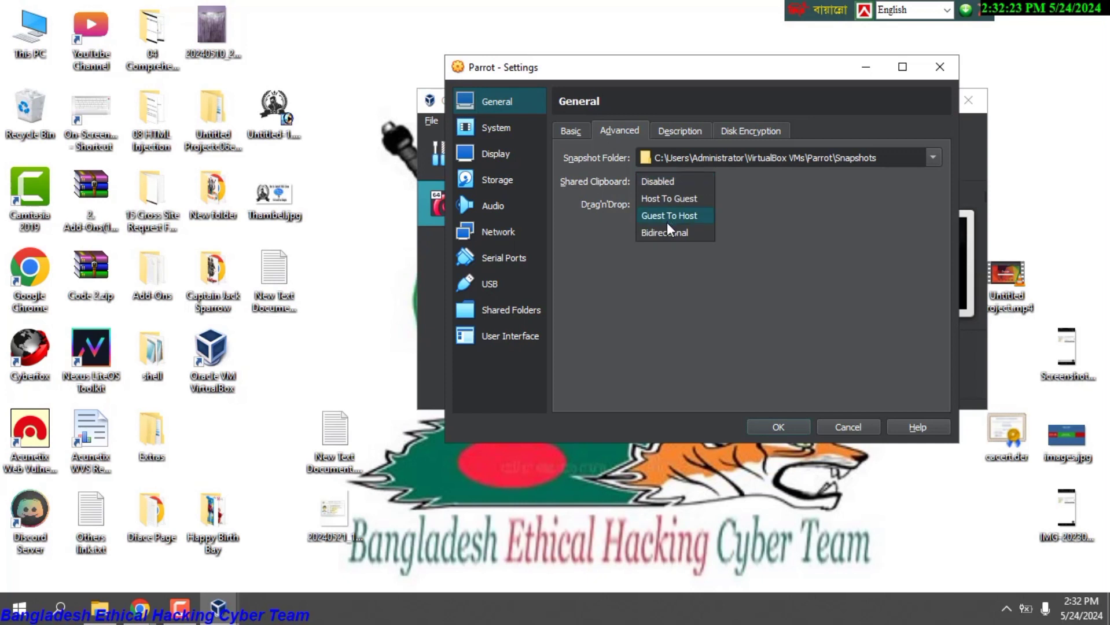
click(666, 229)
click(668, 206)
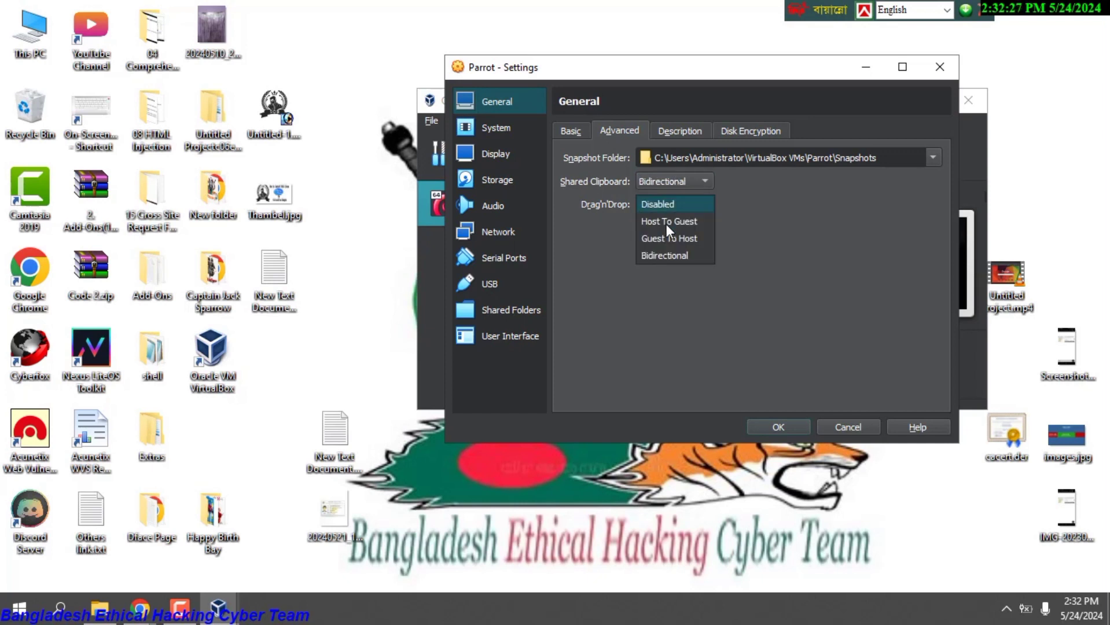
click(668, 254)
Review the System settings and raise Display video memory to 128 MB.
click(498, 129)
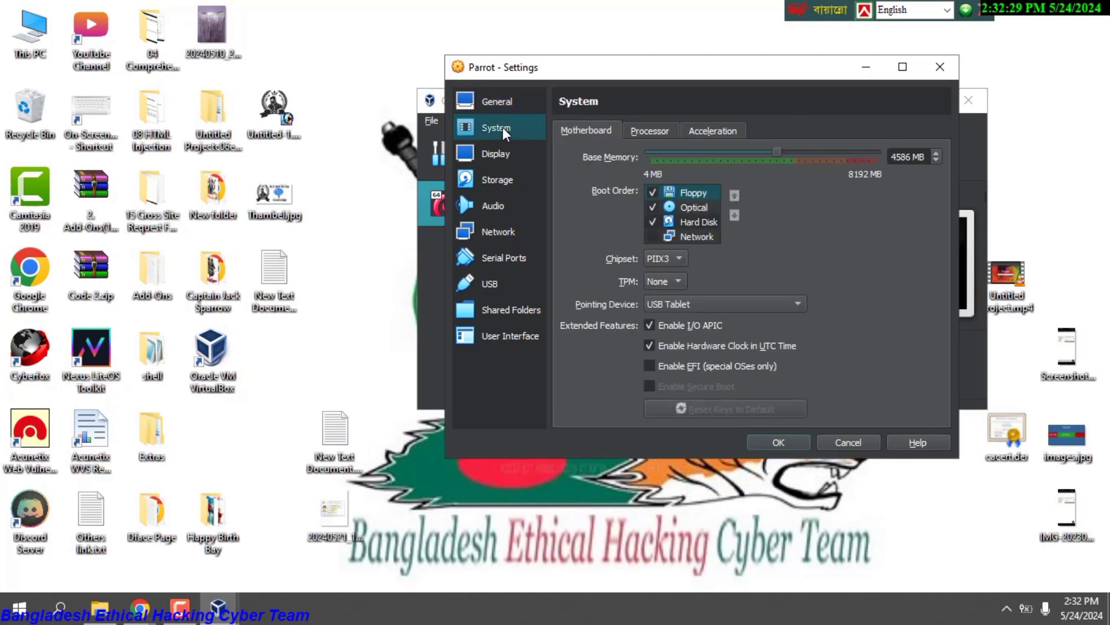
click(634, 130)
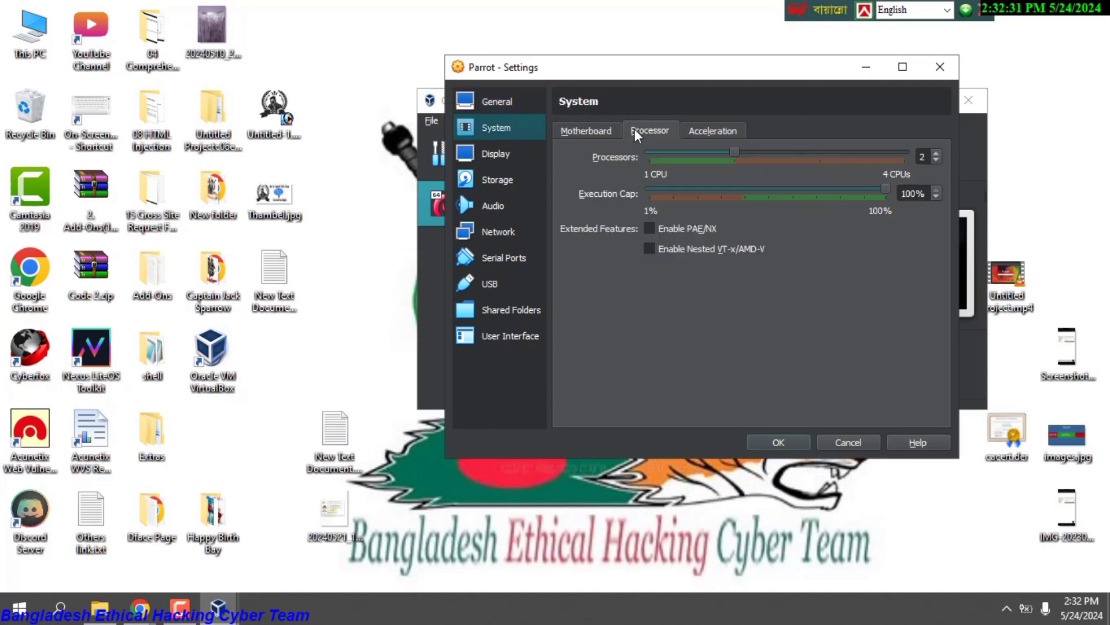
click(707, 130)
click(595, 132)
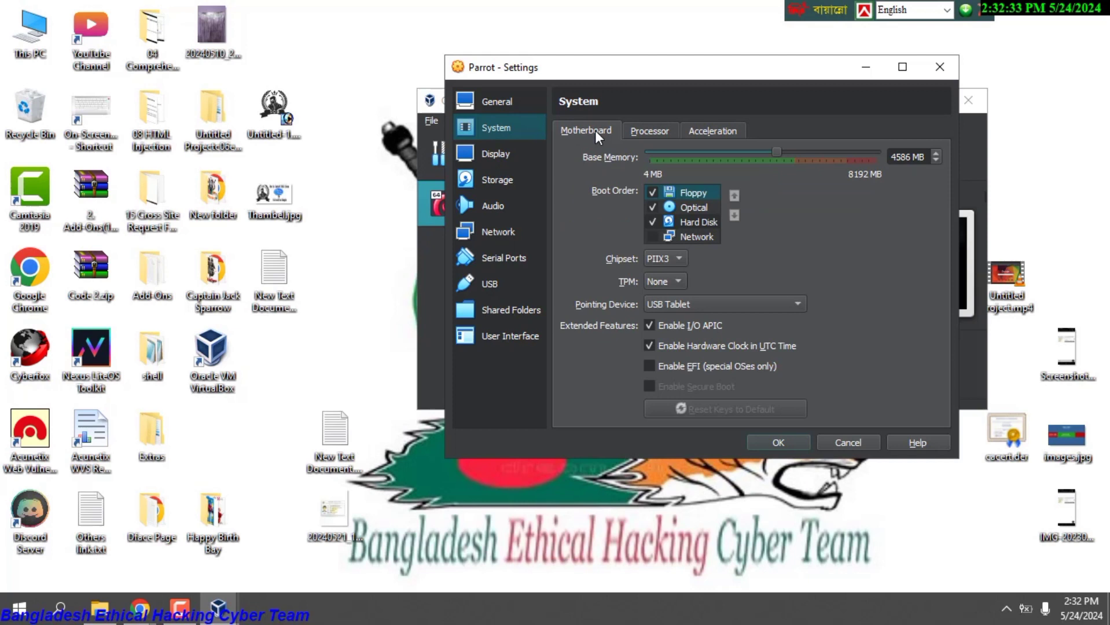
click(497, 155)
drag(676, 152, 910, 151)
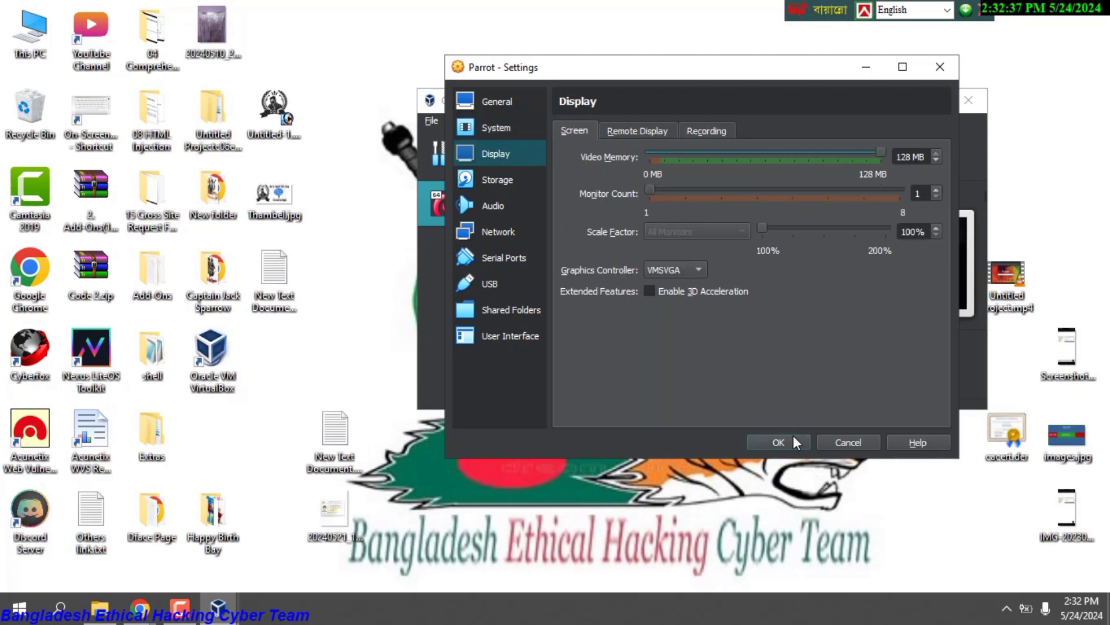
Check the Audio and Storage settings with the attached Parrot ISO, then save with OK.
click(497, 195)
click(497, 184)
click(499, 207)
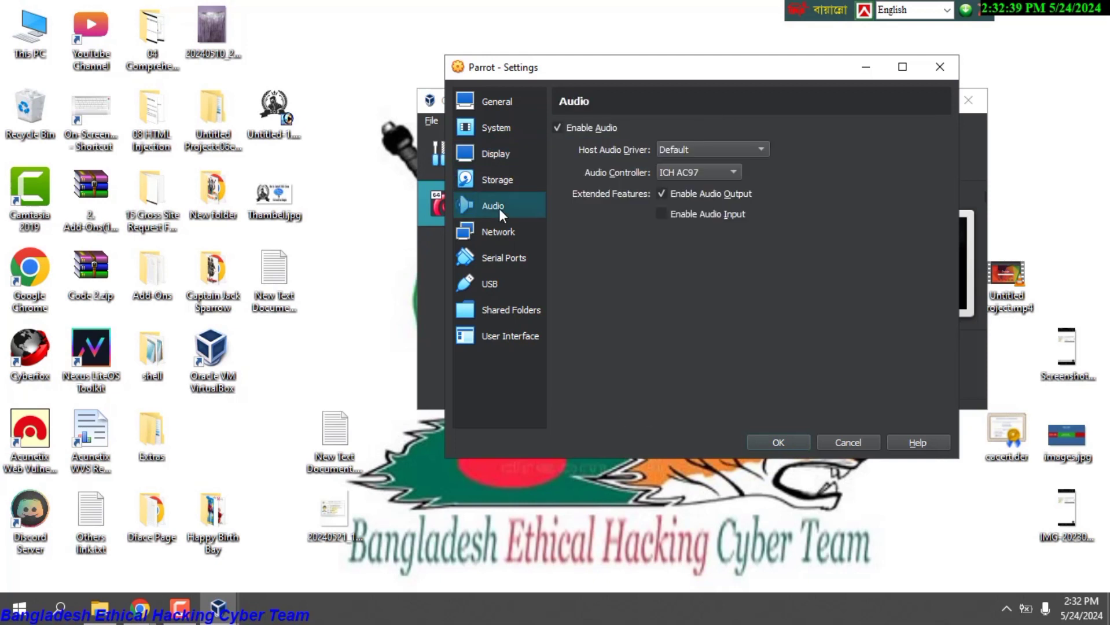
click(497, 180)
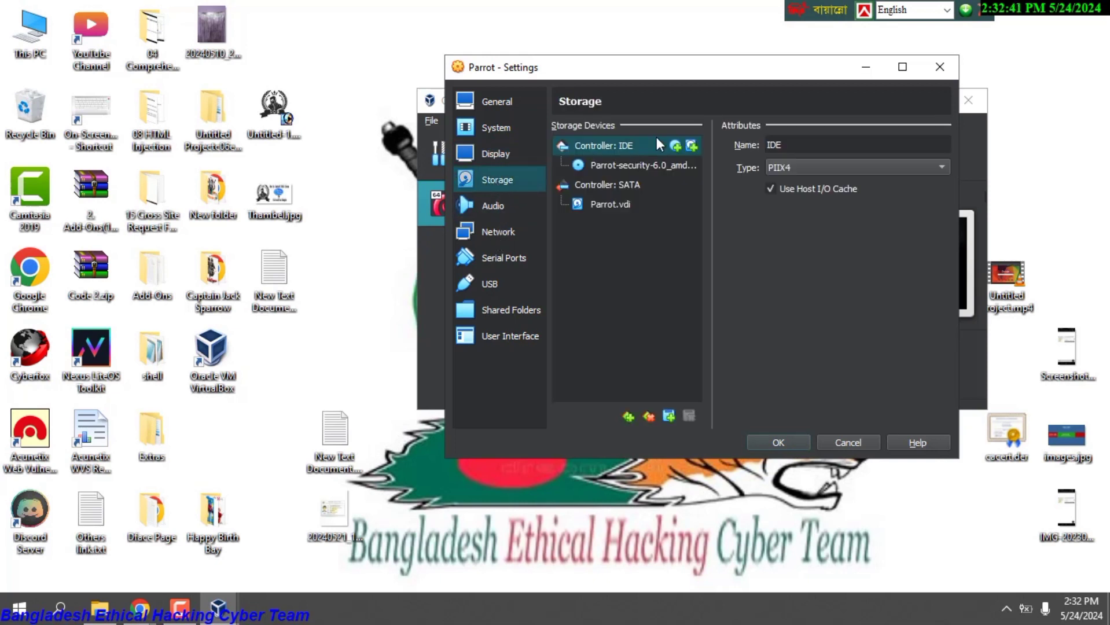
click(633, 165)
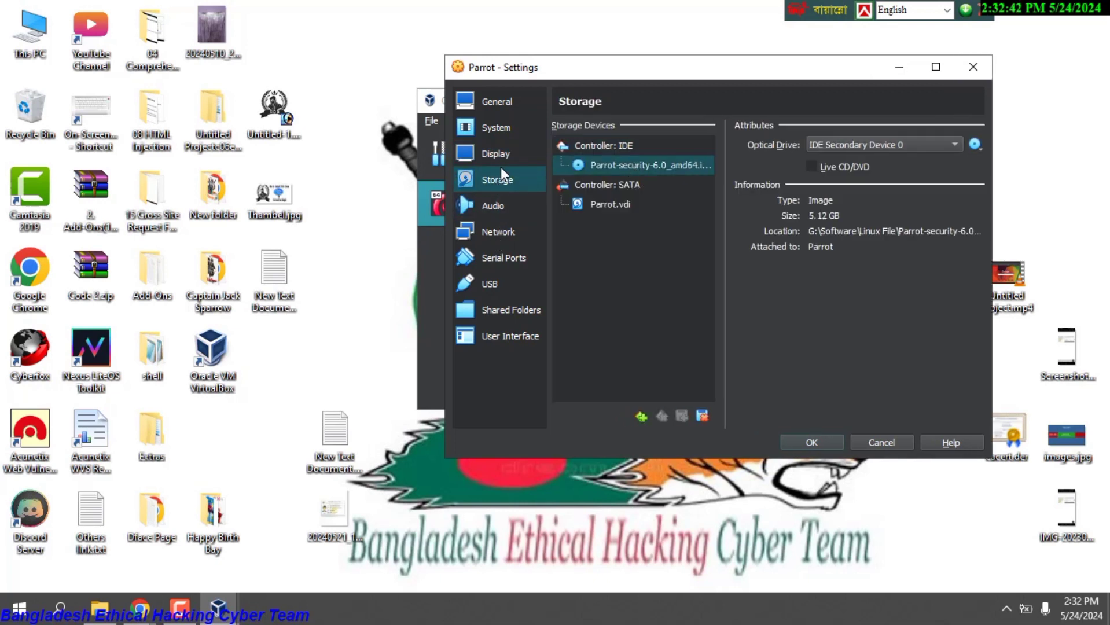
click(817, 441)
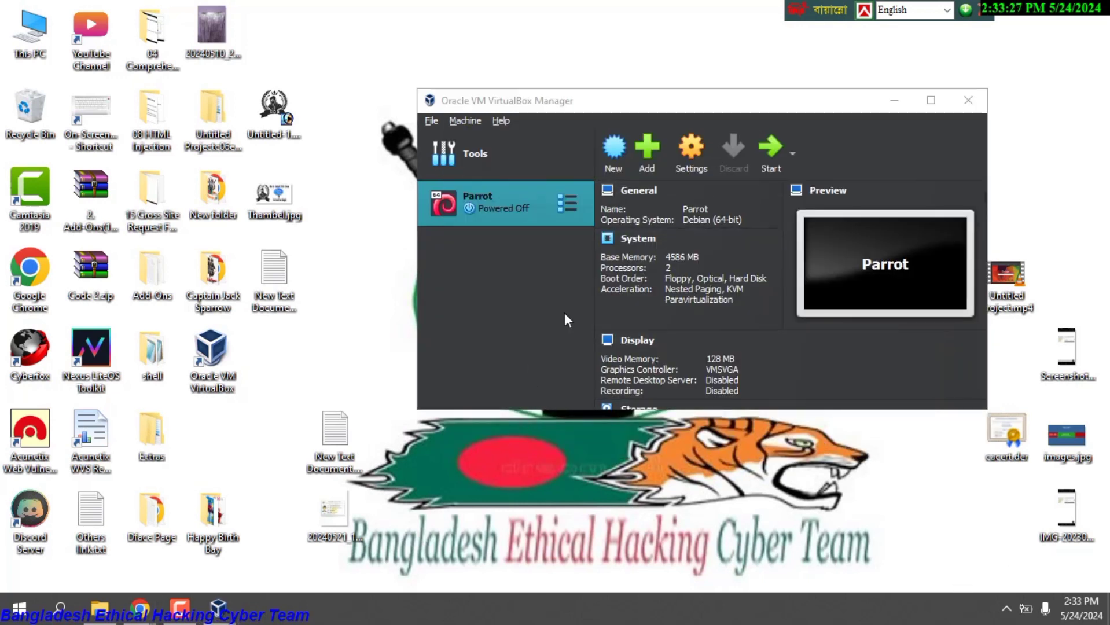
Start the Parrot virtual machine and give its window keyboard focus.
click(488, 209)
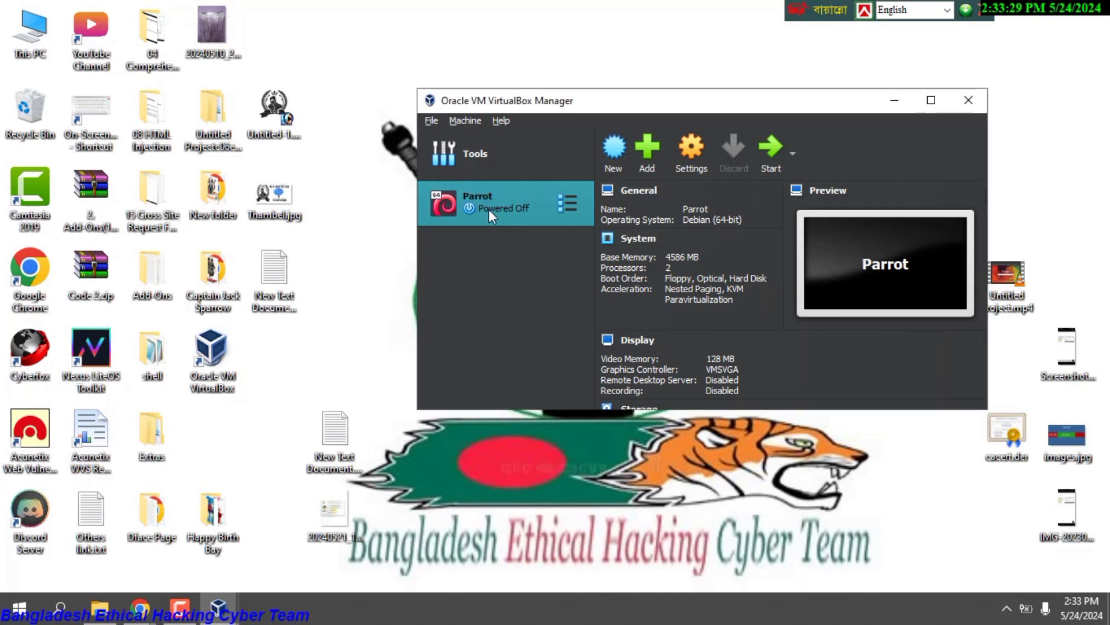
click(776, 153)
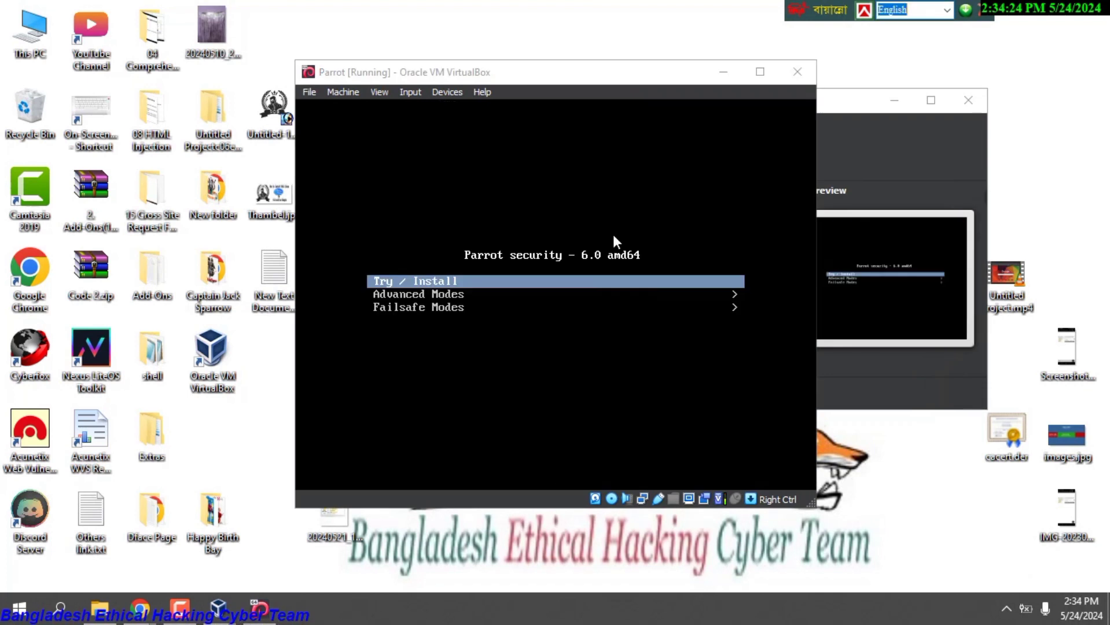
key(ctrl+alt+b)
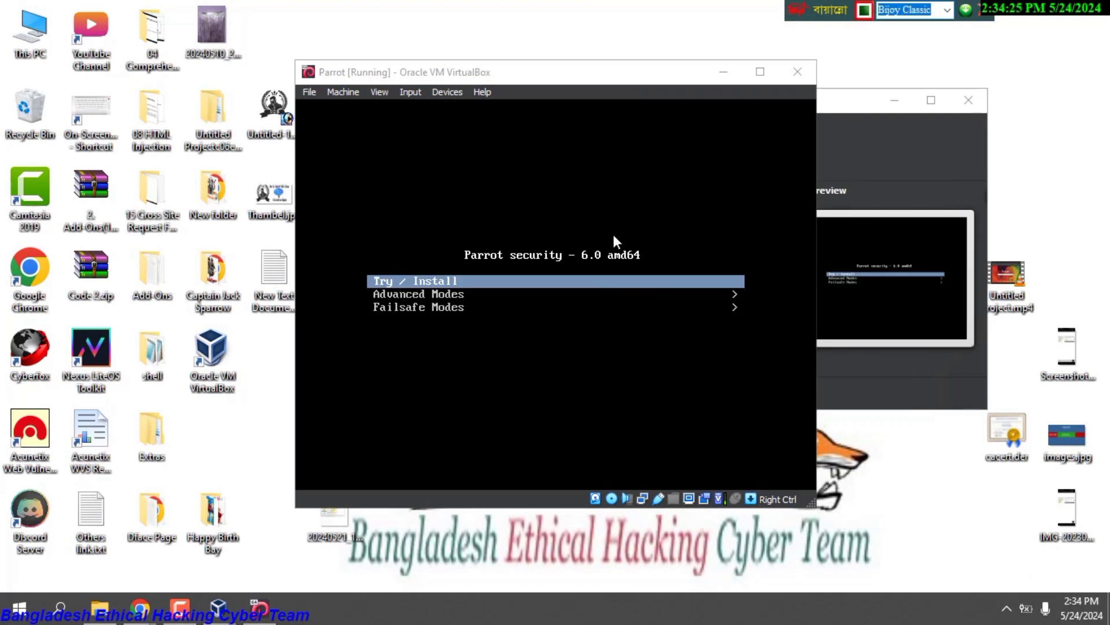
click(613, 234)
Boot the Try / Install option, enlarge the VM window, and launch the Parrot installer.
key(Down)
key(Up)
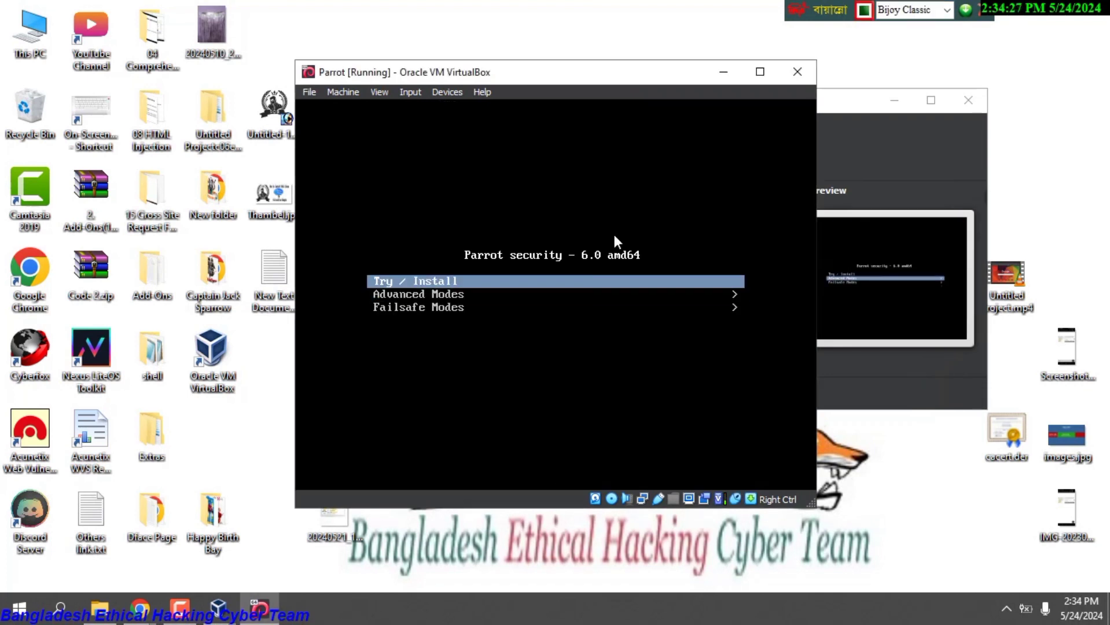
key(Return)
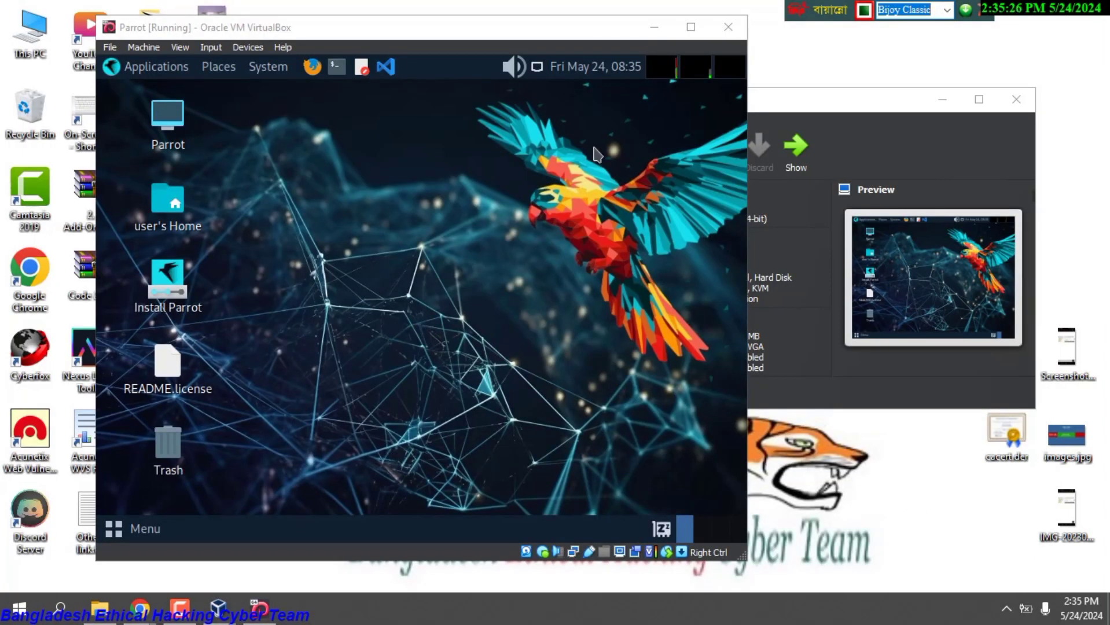
click(691, 27)
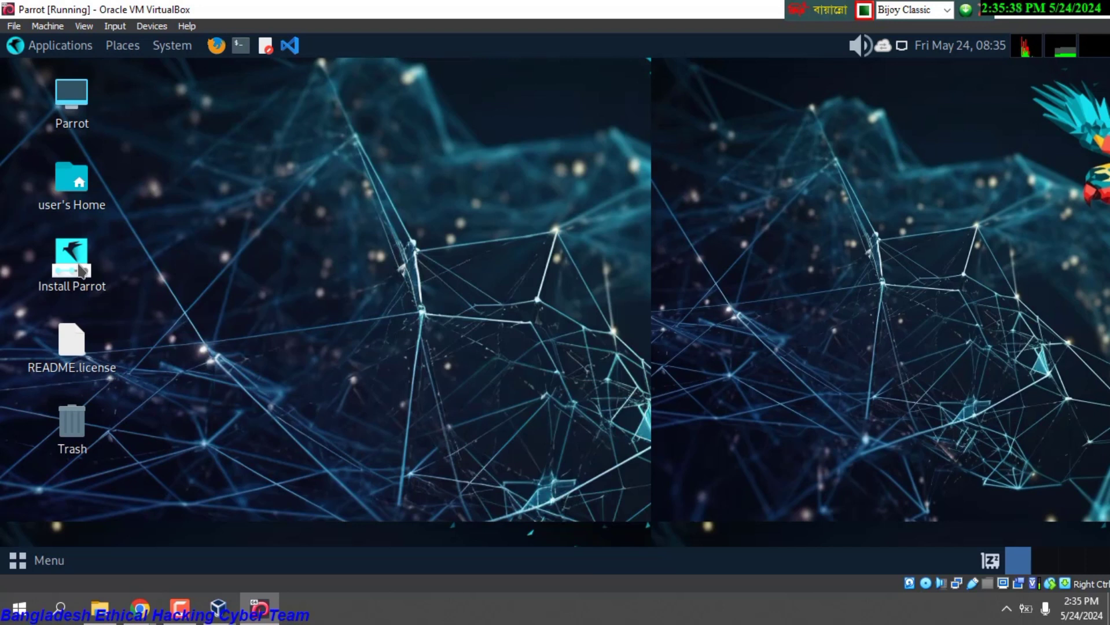
double_click(83, 271)
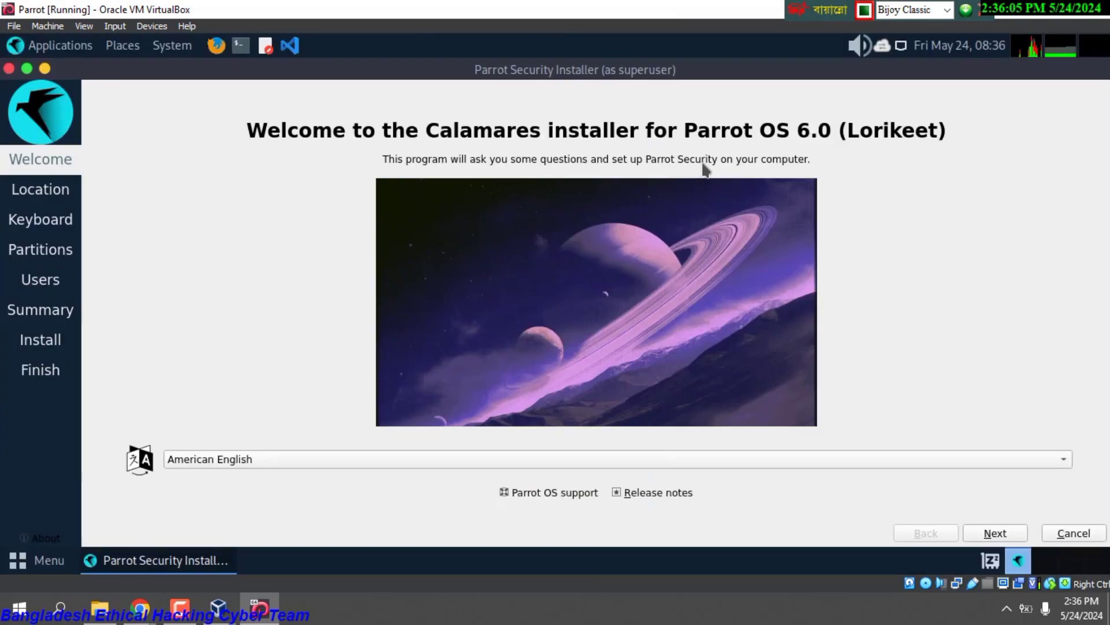
Keep American English, accept the location and keyboard defaults, and choose to erase the whole disk.
click(360, 464)
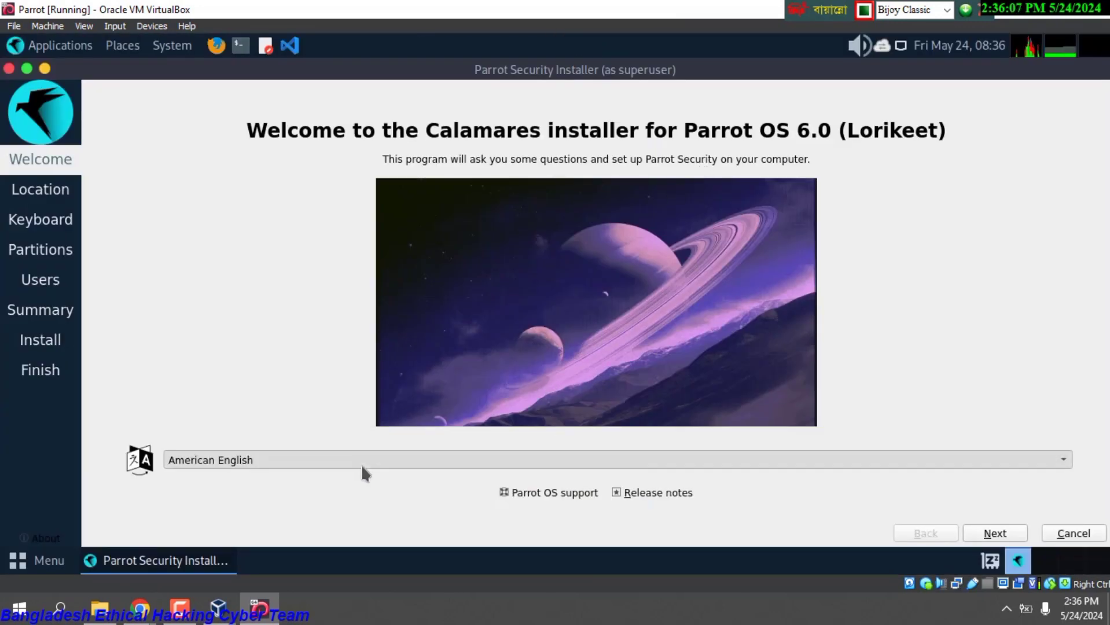
click(297, 156)
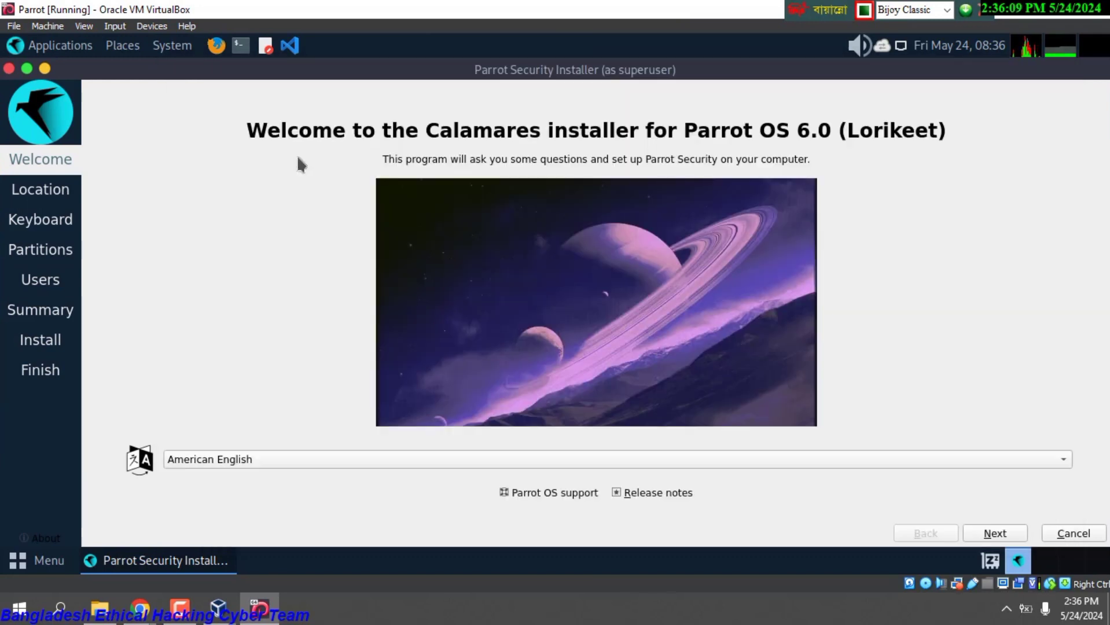
click(997, 536)
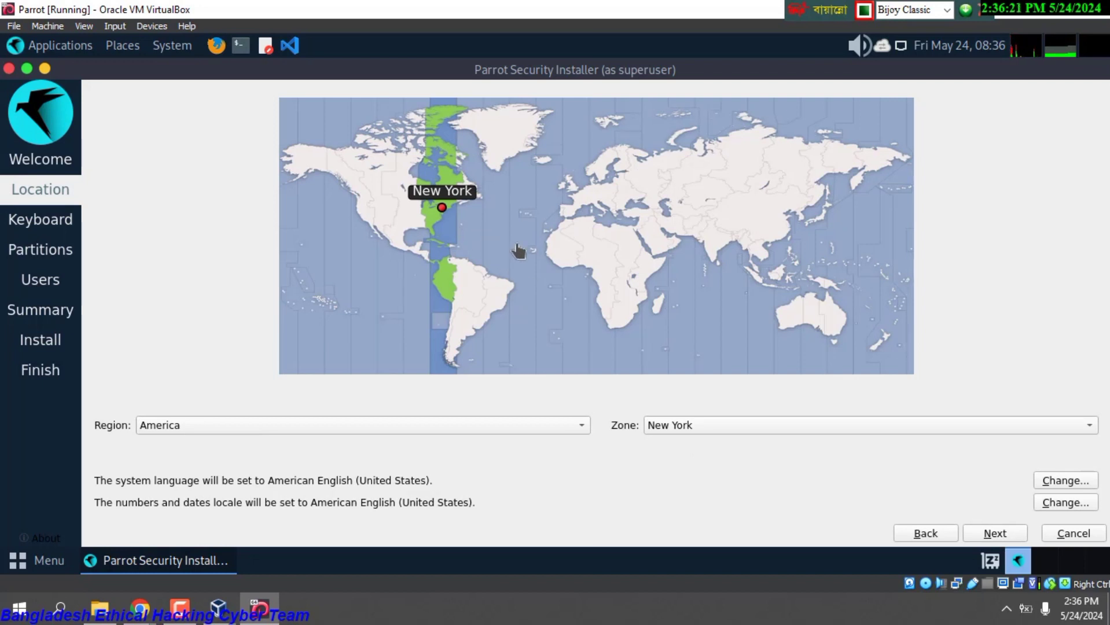
click(993, 533)
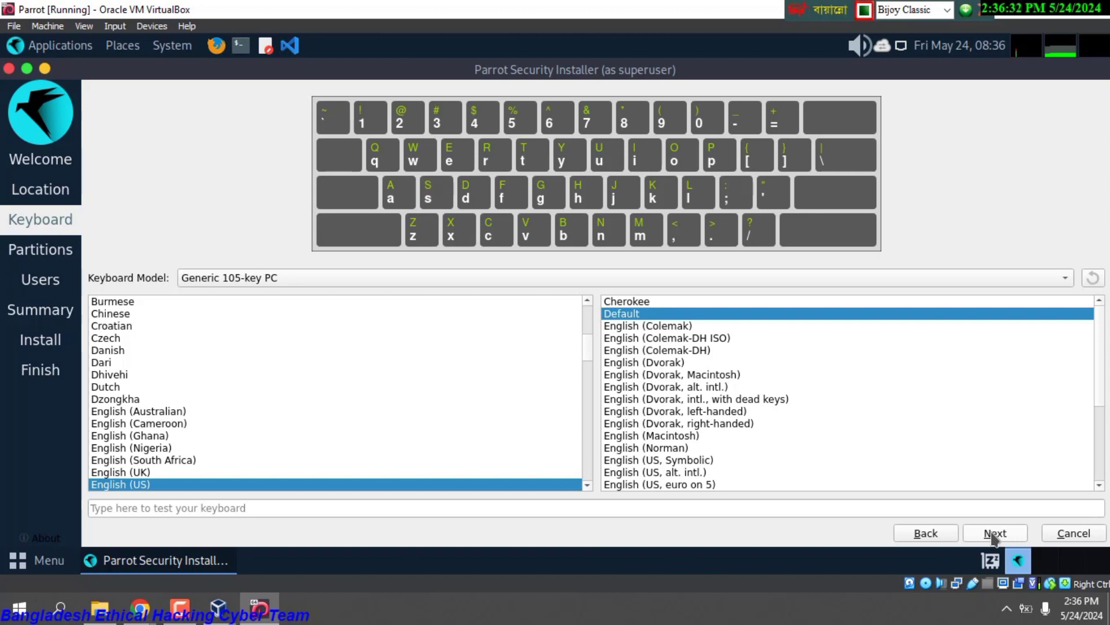
click(992, 533)
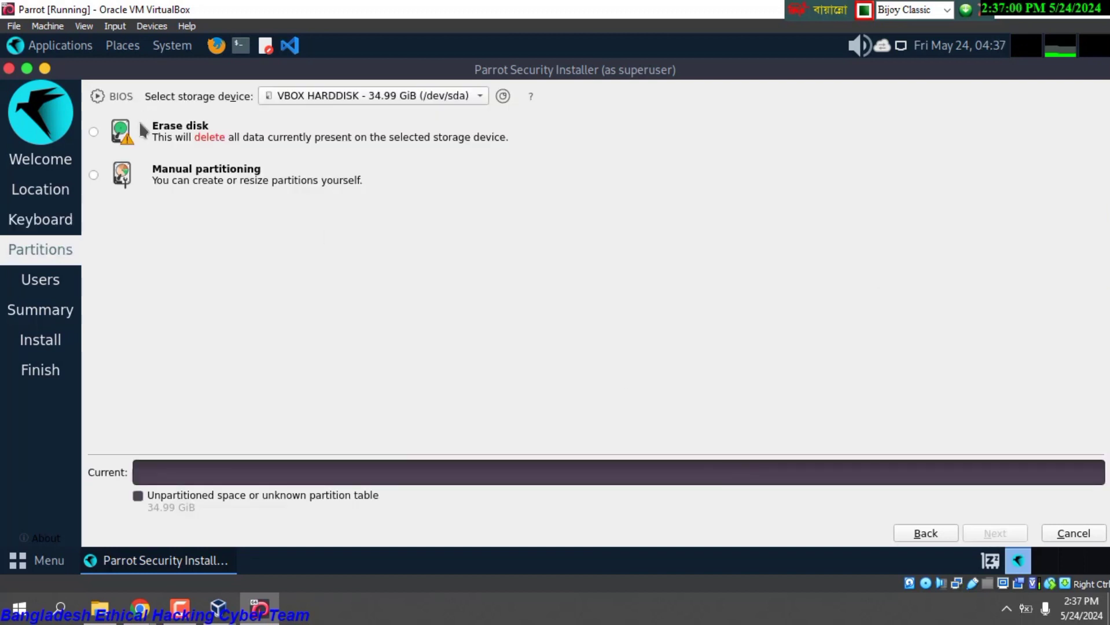
click(99, 132)
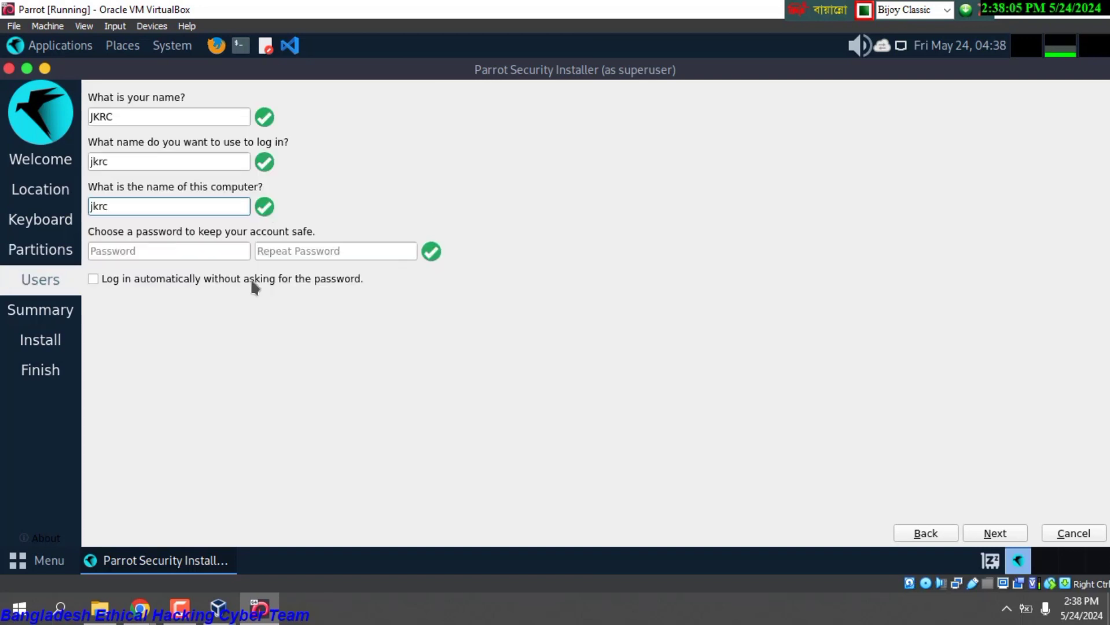
Enter the account password and its repeat, then start the installation and confirm continuing.
click(135, 250)
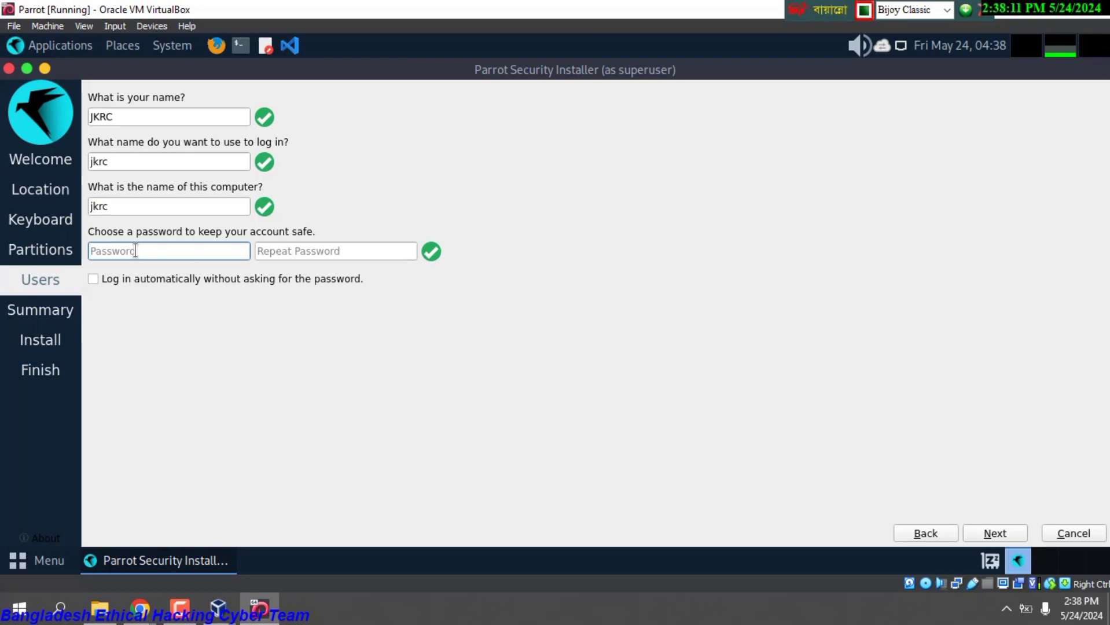
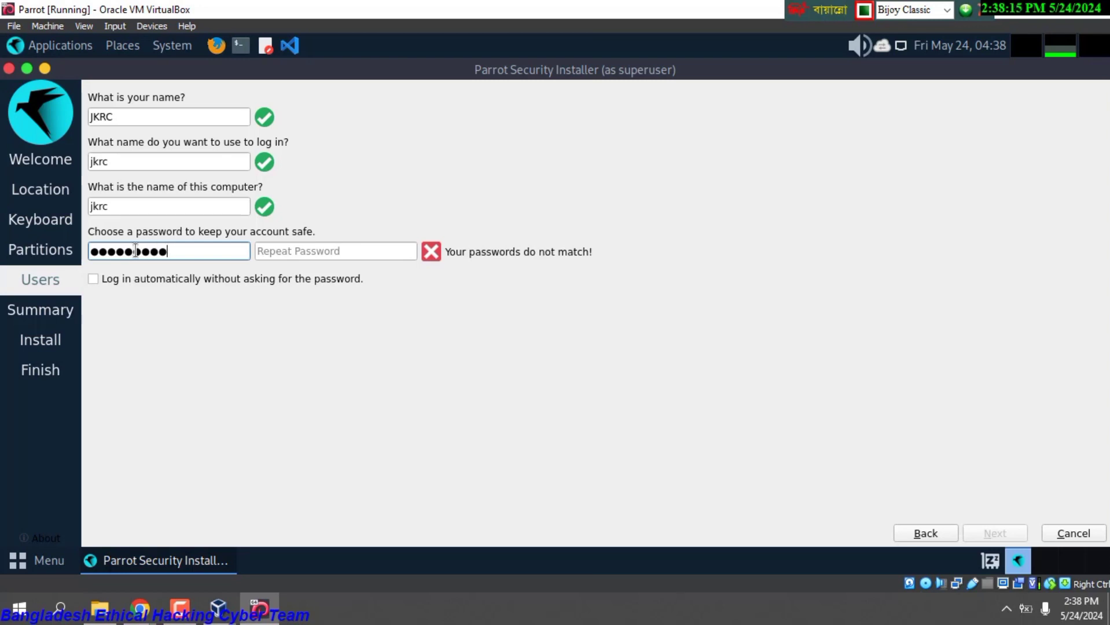
click(325, 253)
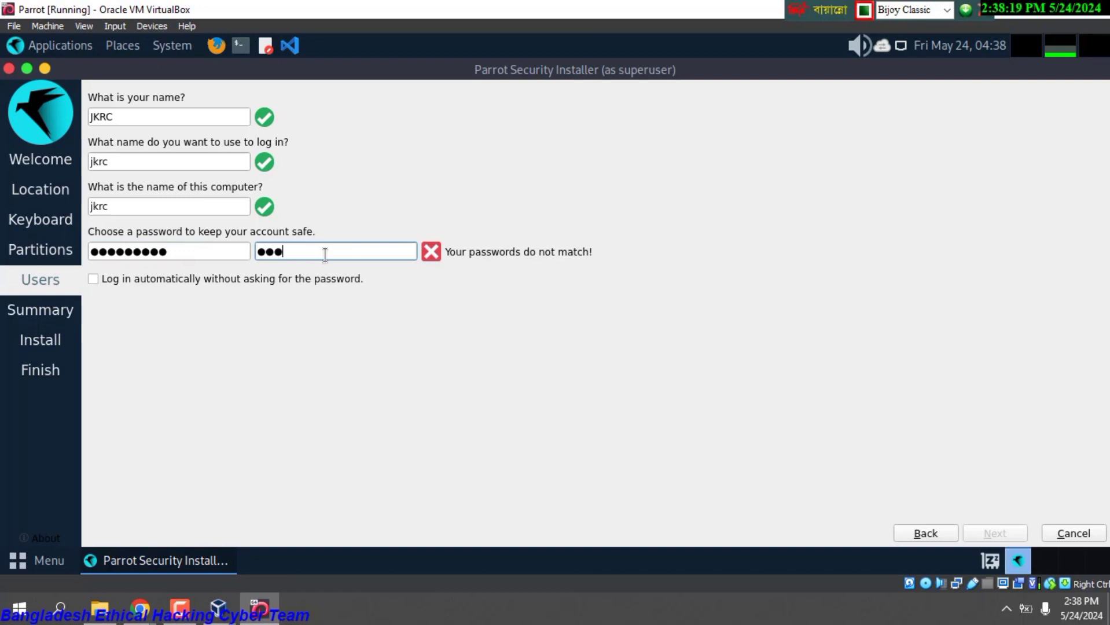
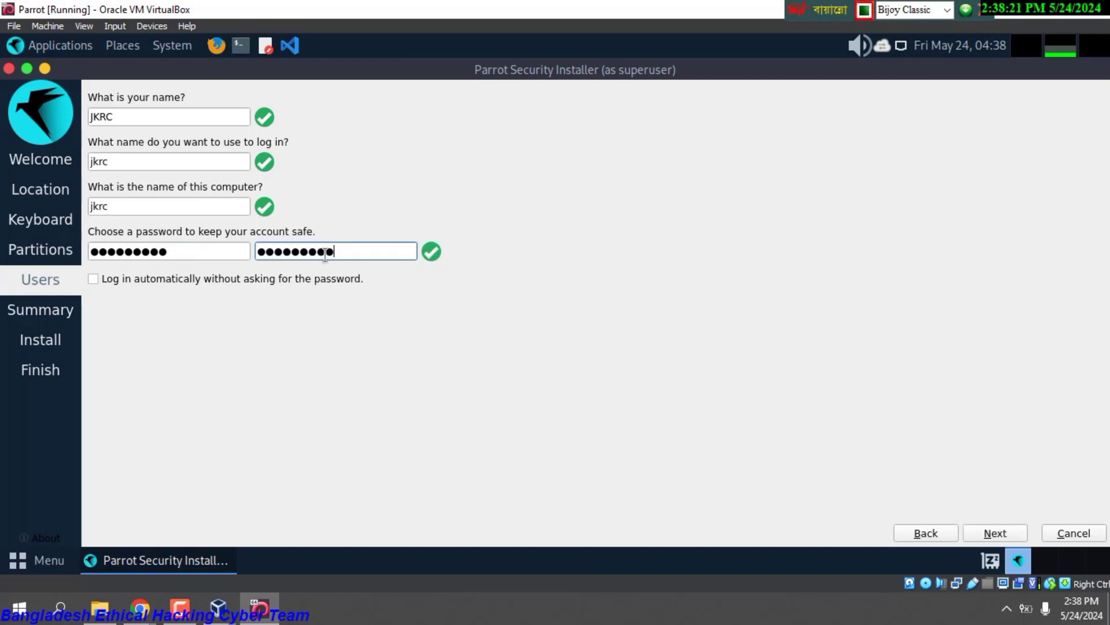
click(994, 534)
click(995, 534)
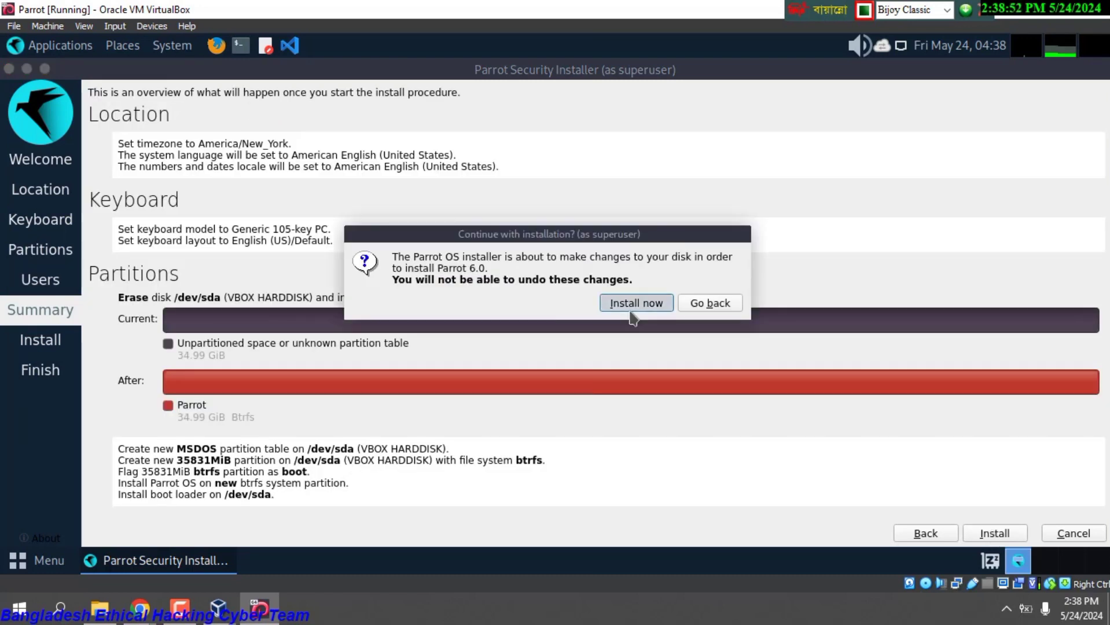
click(634, 301)
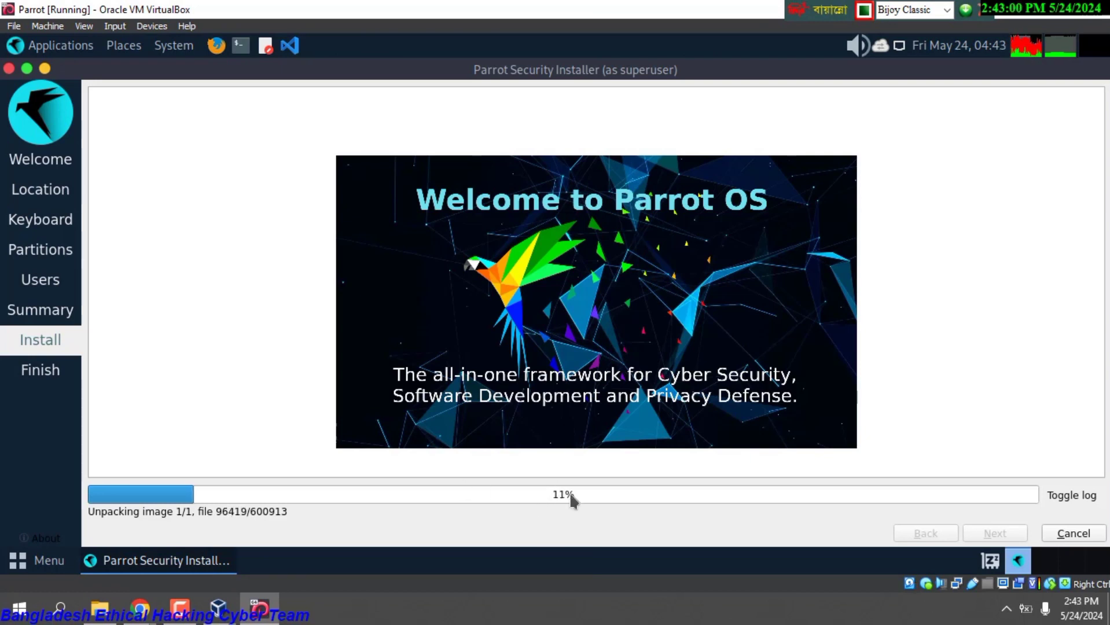
Minimize the installer and open Change Desktop Background from the desktop's context menu.
click(45, 70)
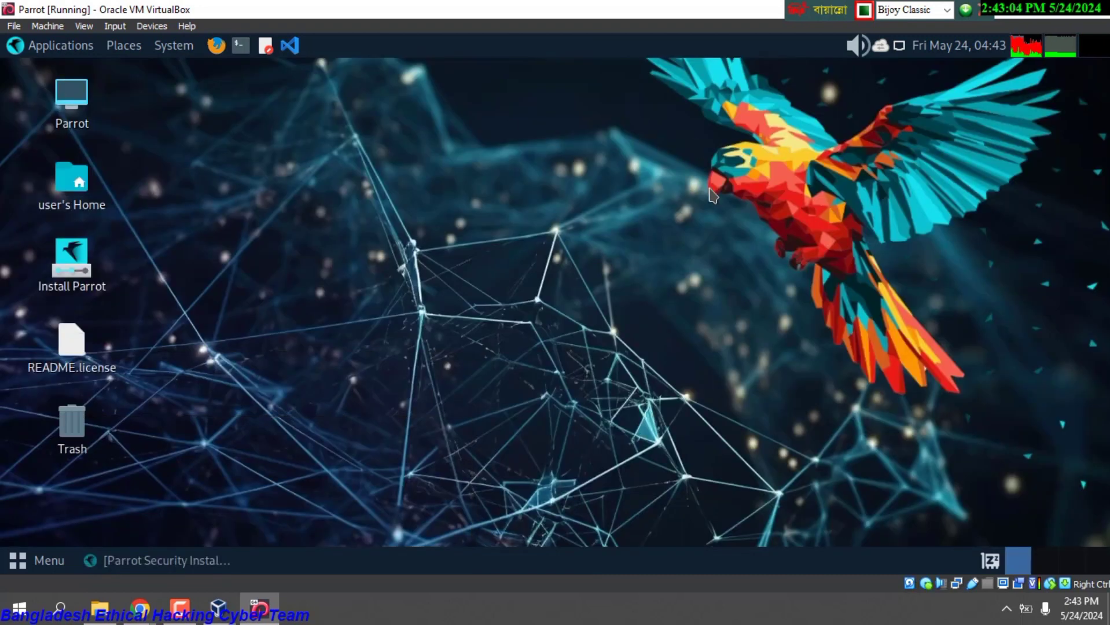
right_click(575, 190)
click(586, 138)
right_click(586, 136)
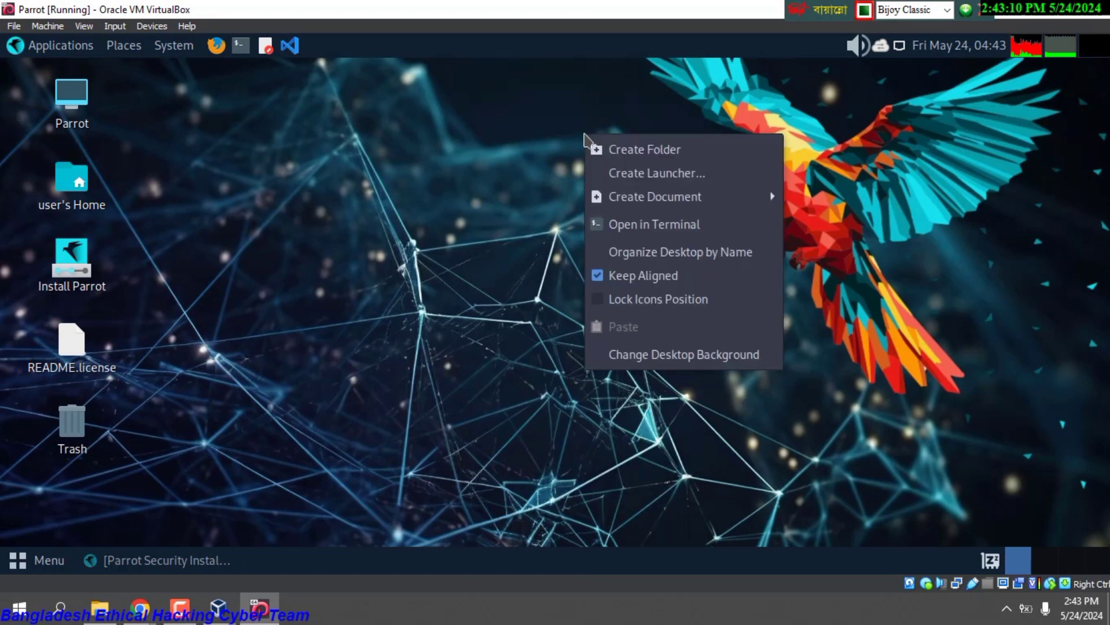
click(644, 357)
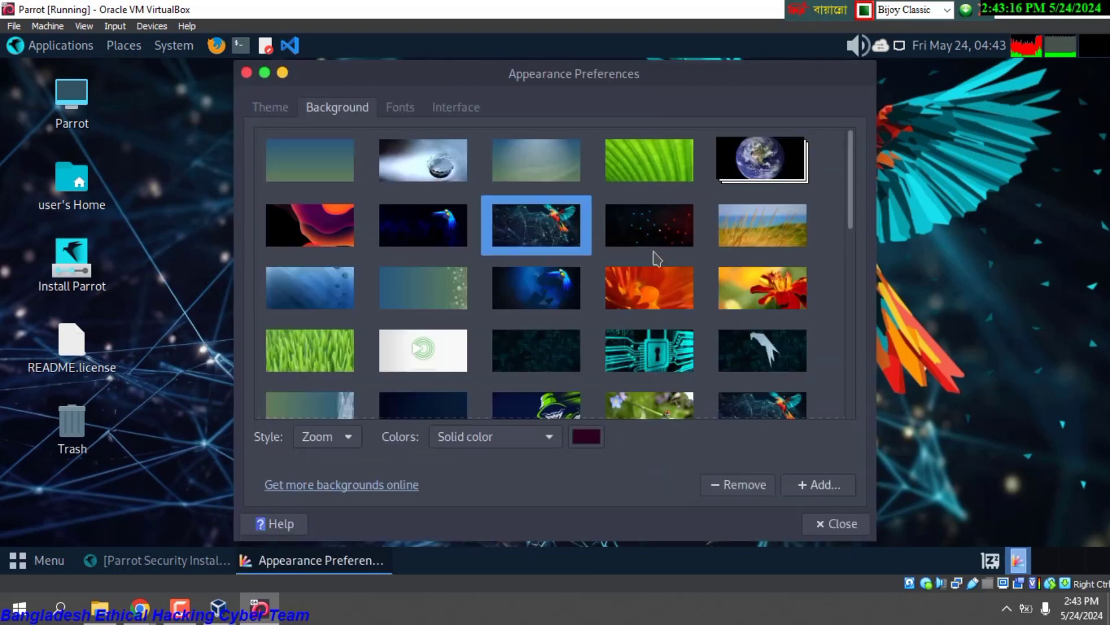
Try the hummingbird, red-dotted network and water-drop wallpapers, returning to the network image.
drag(850, 208, 840, 134)
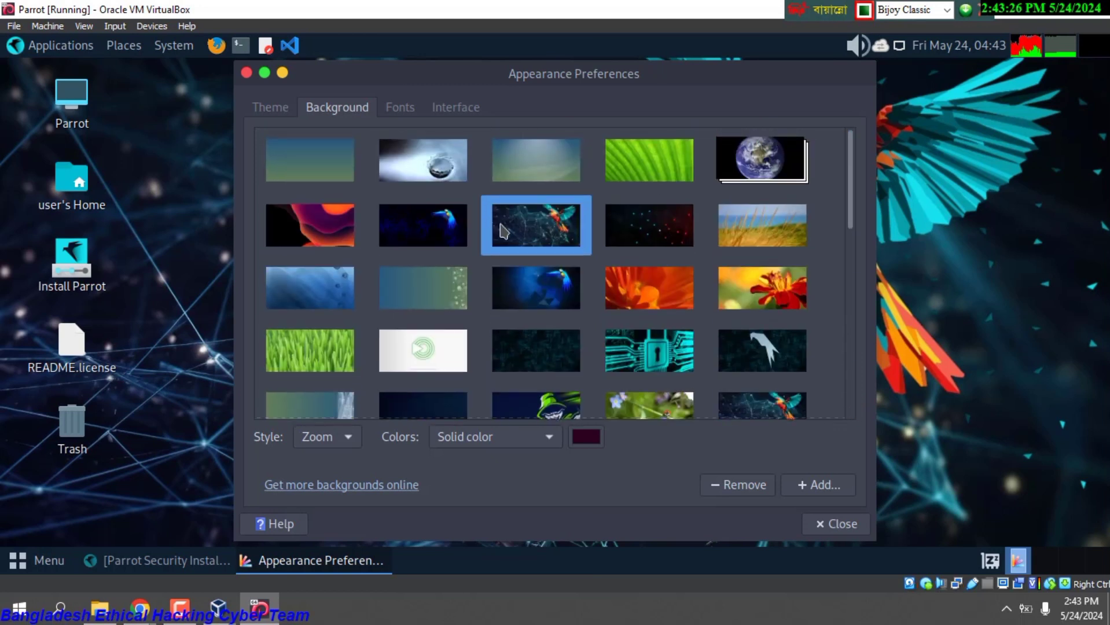
click(446, 230)
drag(775, 79, 696, 101)
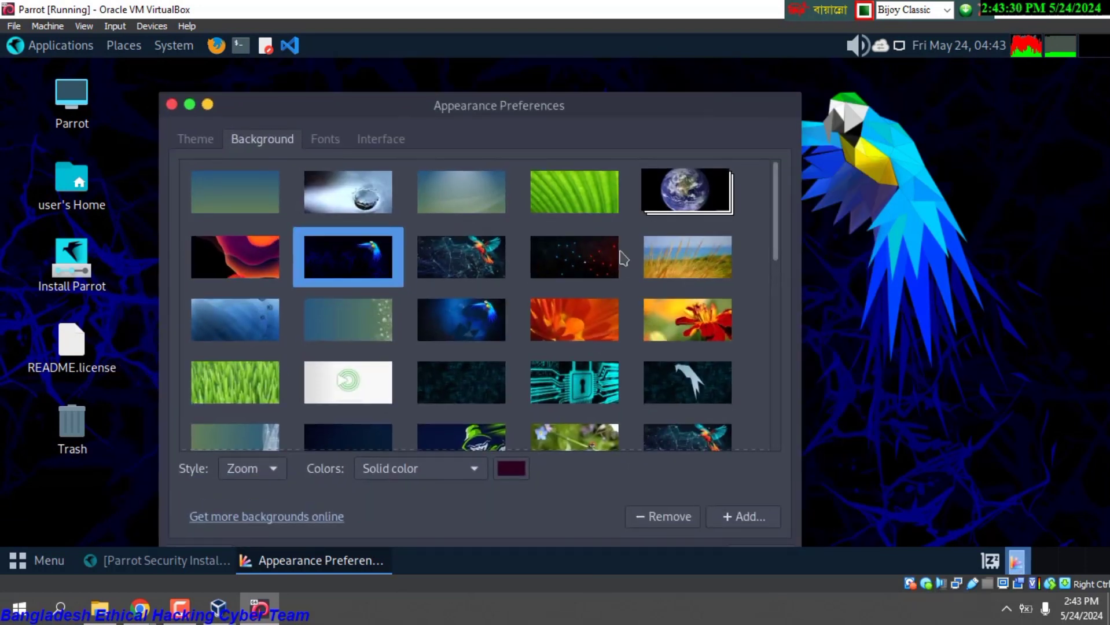
click(600, 262)
drag(620, 110, 639, 78)
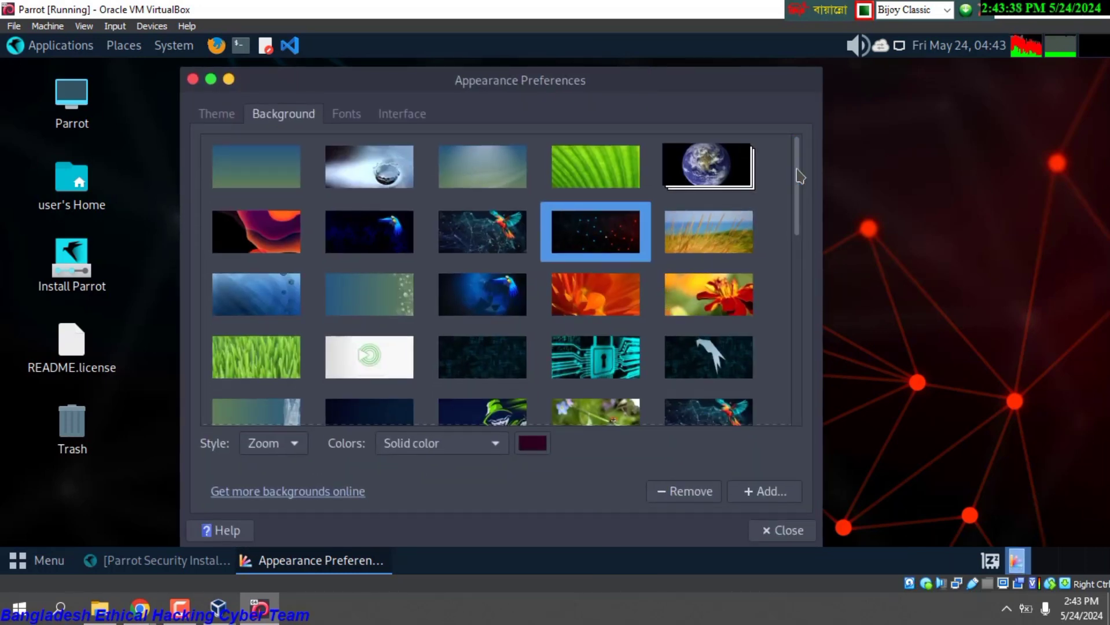
click(405, 172)
drag(408, 81, 356, 81)
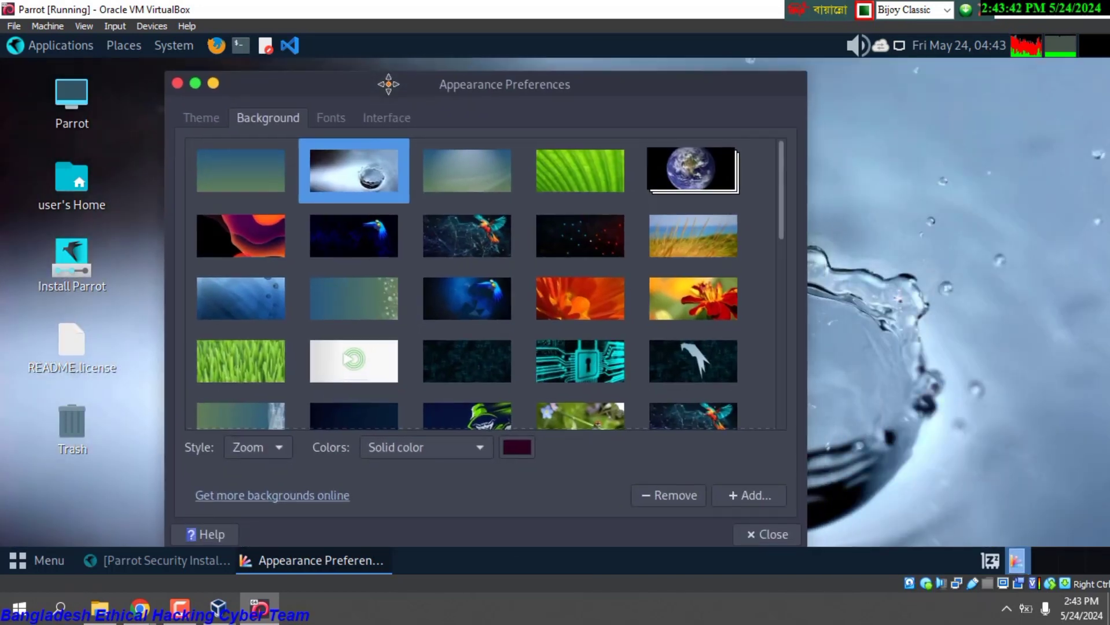
click(573, 238)
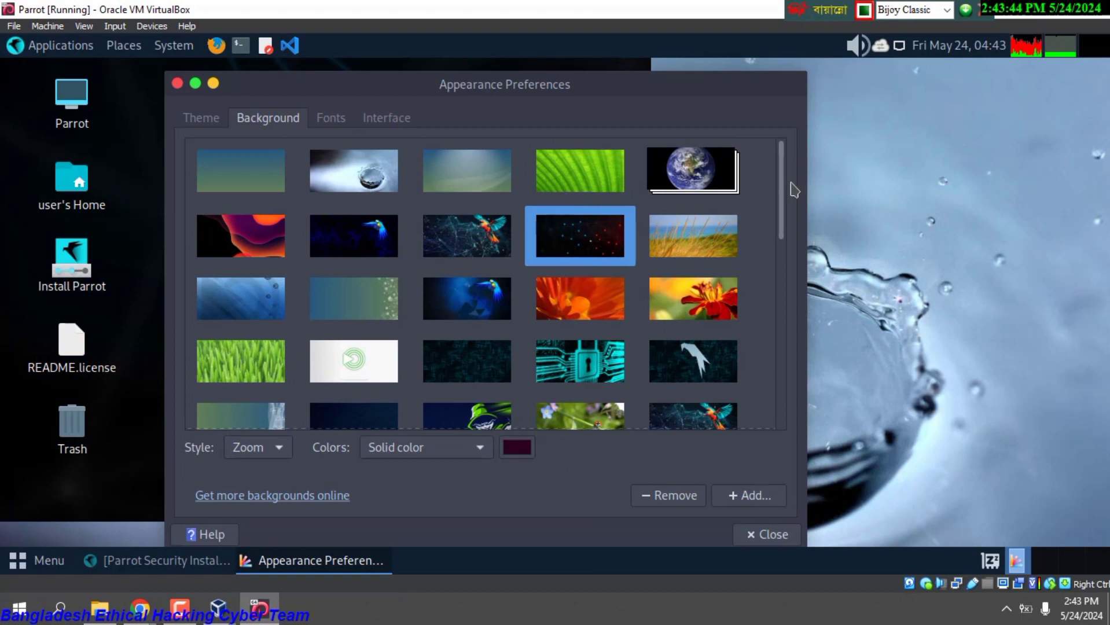
Try the purple sunset, parrot, fiery bird, purple hand and colourful parrot wallpapers.
drag(783, 169, 780, 277)
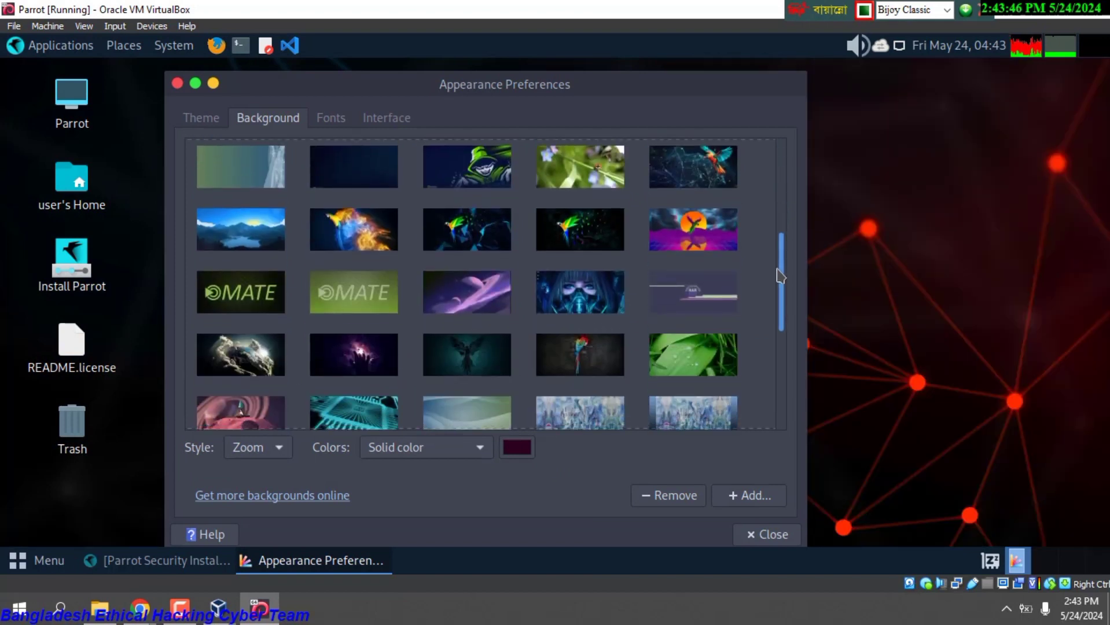
click(706, 232)
drag(588, 88, 691, 106)
click(619, 245)
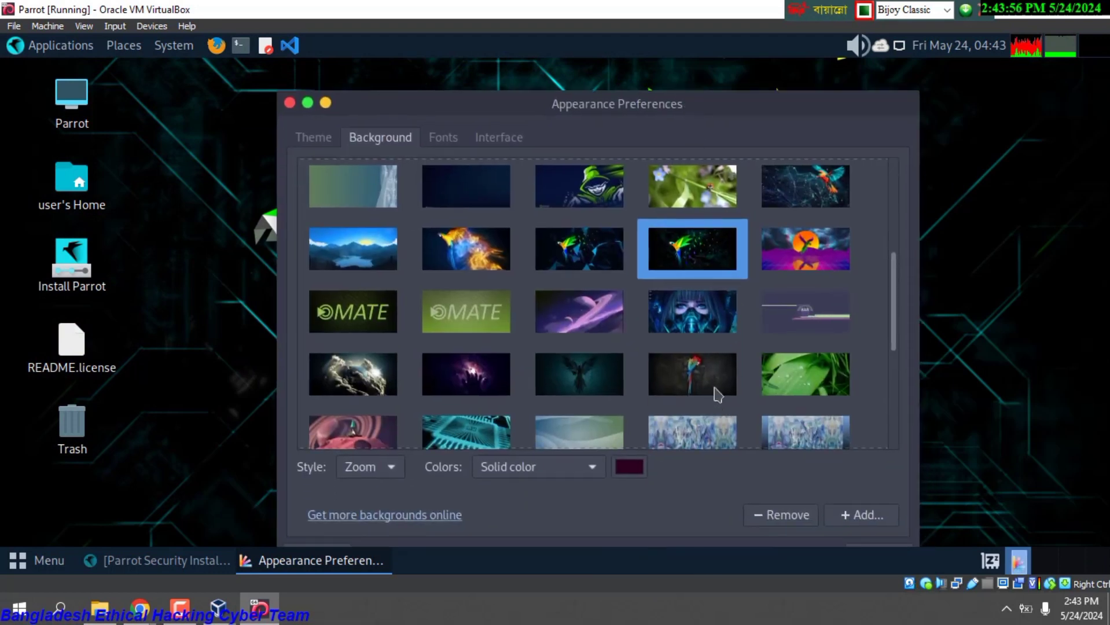
click(718, 396)
drag(617, 105, 666, 35)
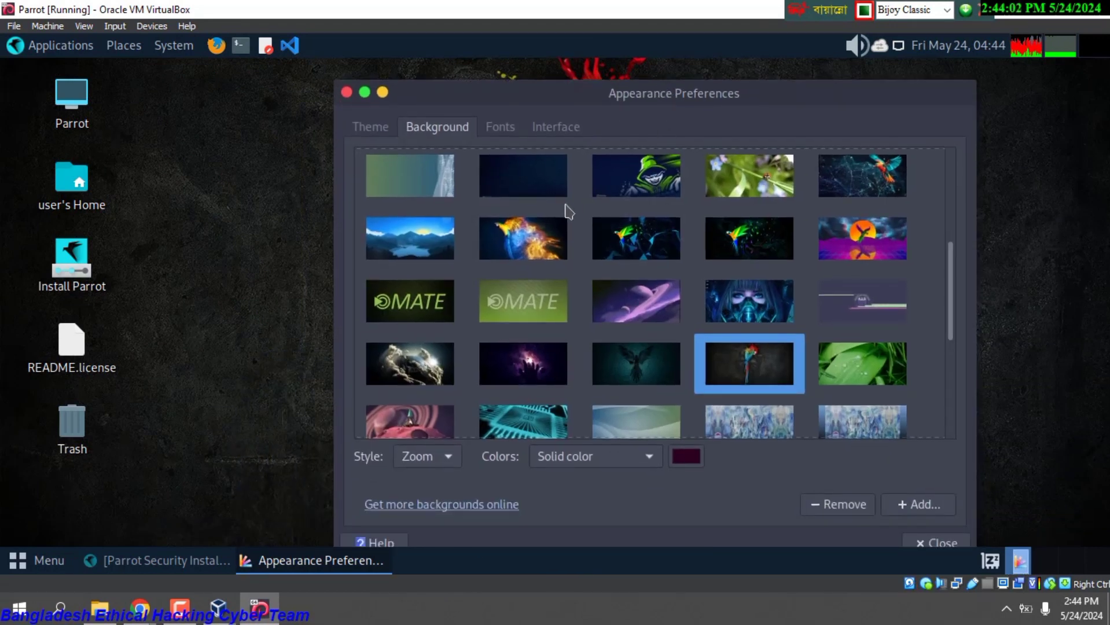
click(536, 250)
drag(637, 98, 714, 148)
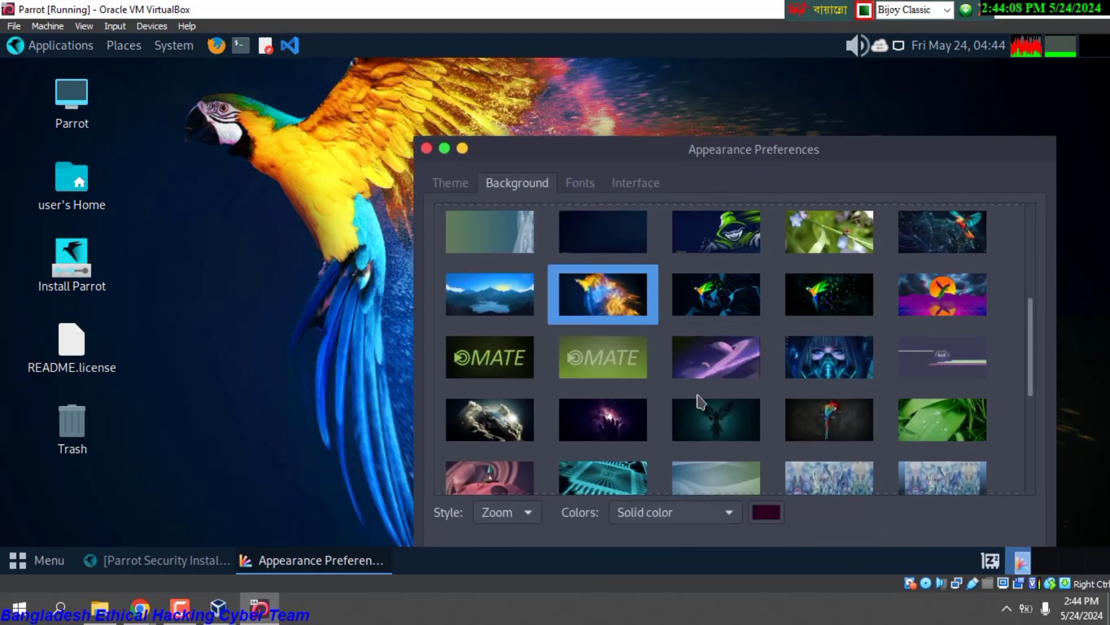
click(608, 426)
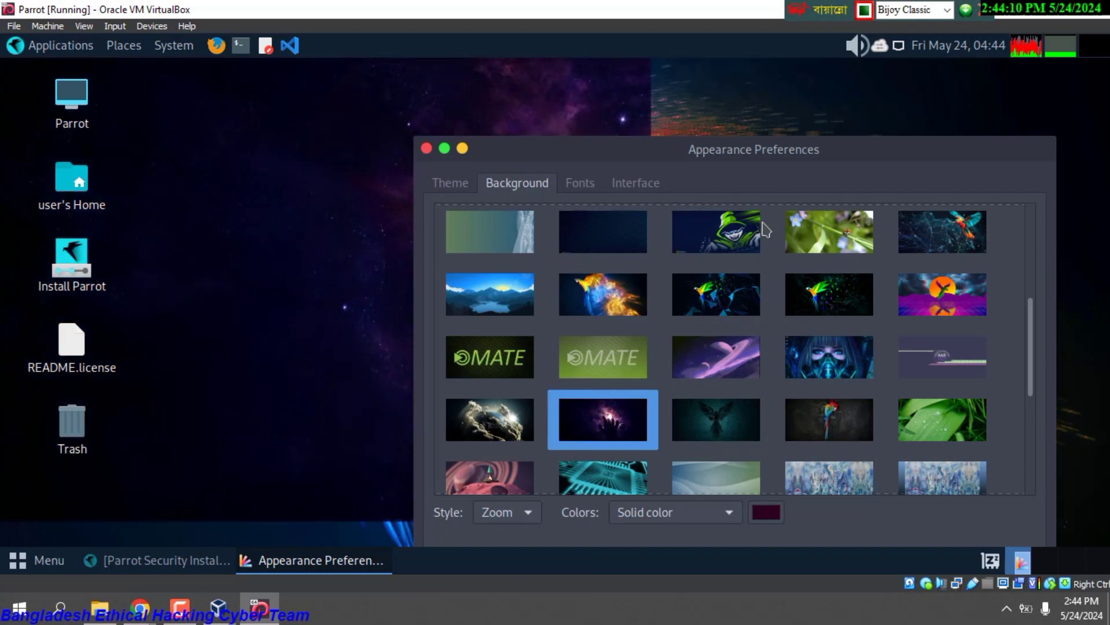
drag(798, 148, 790, 171)
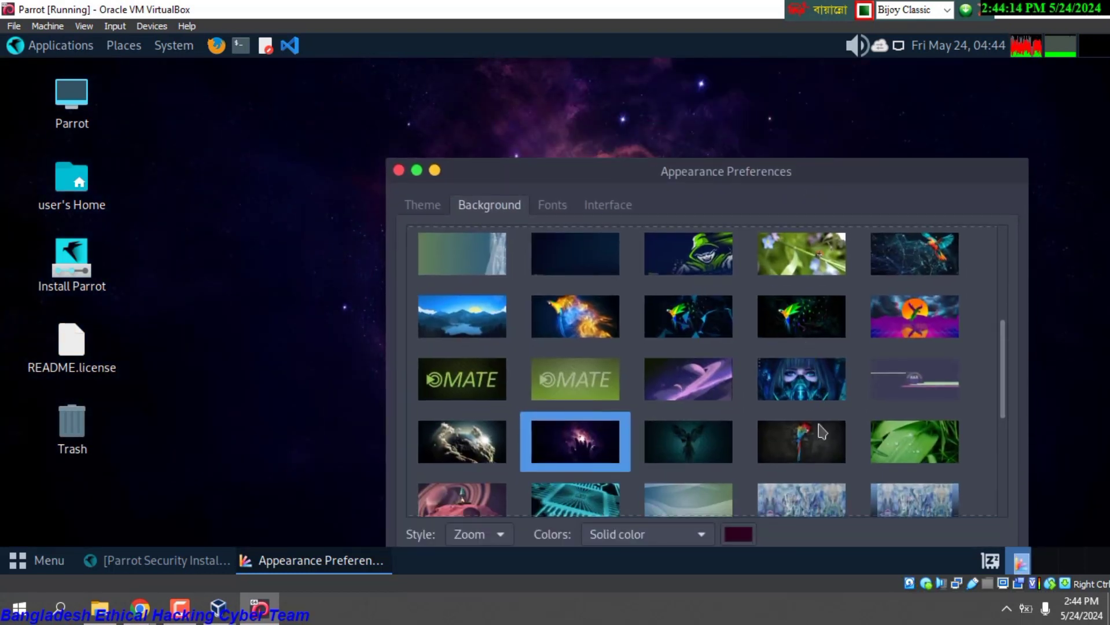
click(812, 437)
drag(835, 184, 864, 187)
Reselect the red-dotted network wallpaper and look through the Fonts, Interface and Themes tabs.
scroll(798, 348, up, 1)
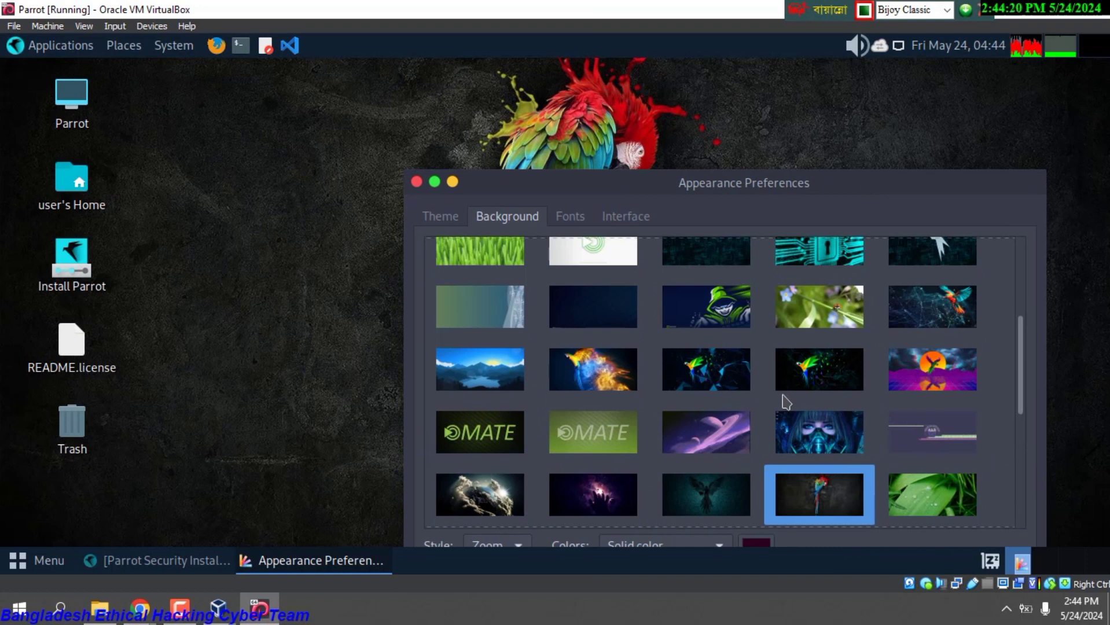
scroll(786, 401, up, 4)
click(821, 280)
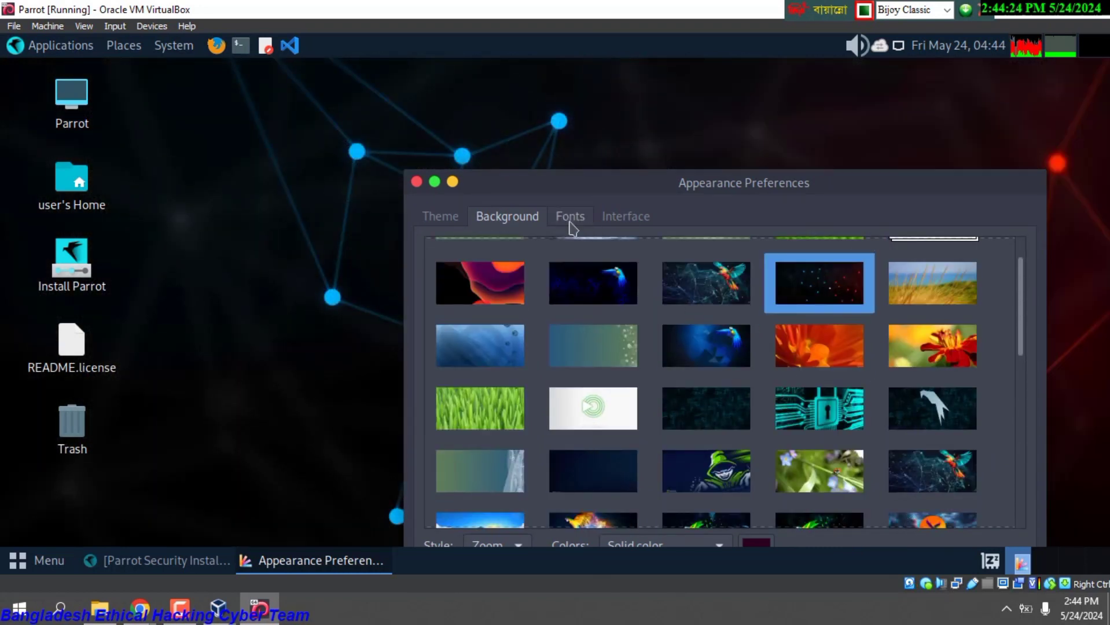
click(571, 217)
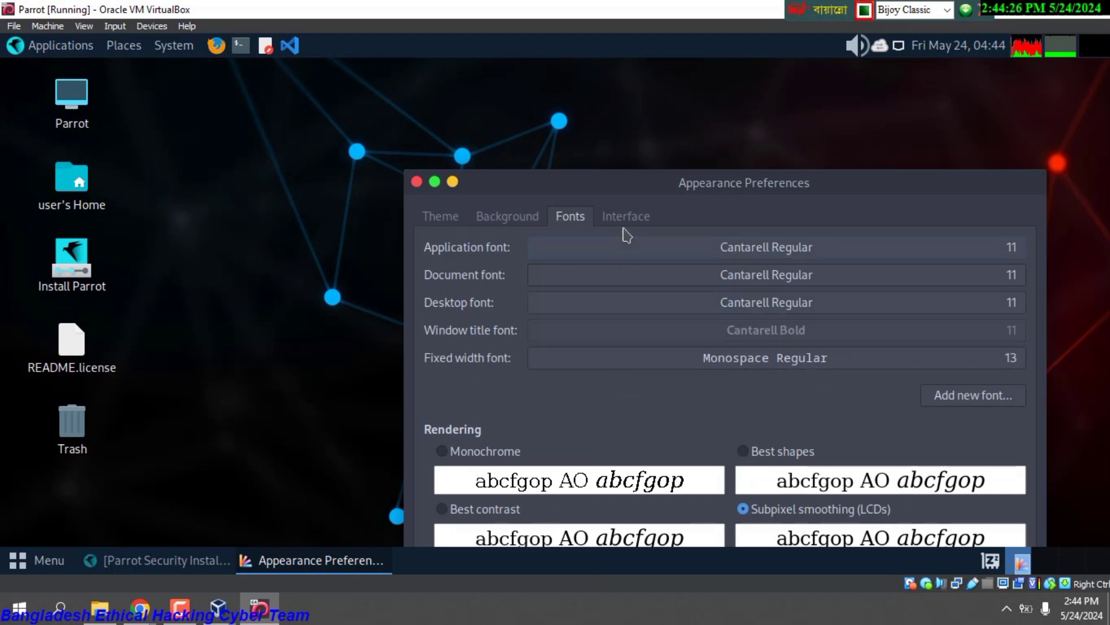
click(624, 220)
click(429, 222)
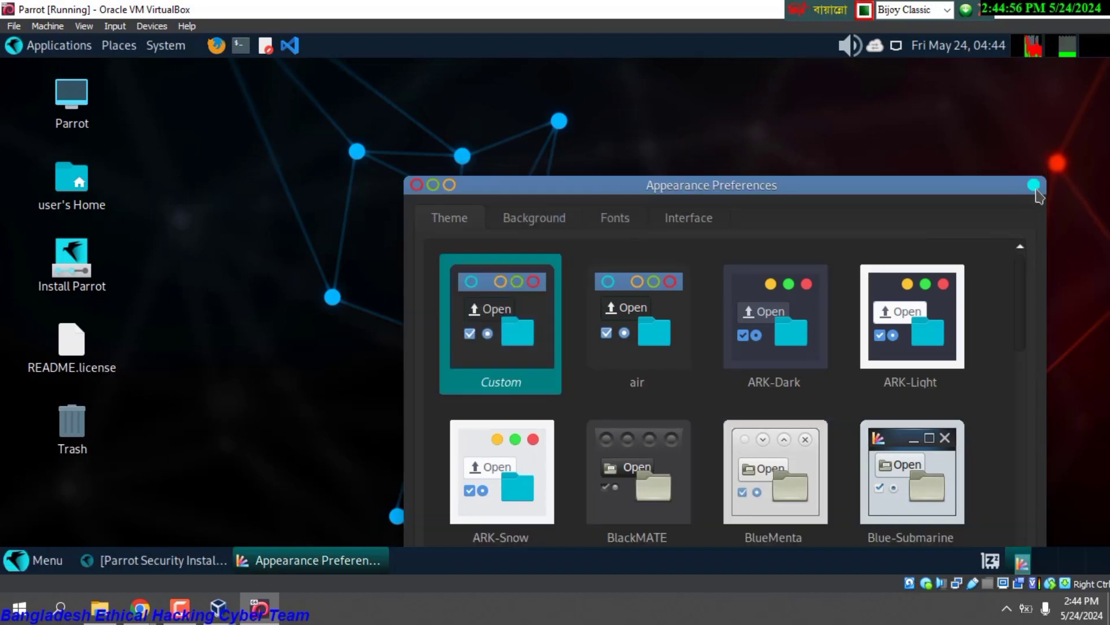
Close Appearance Preferences from its window menu and bring the installer back up.
click(1035, 185)
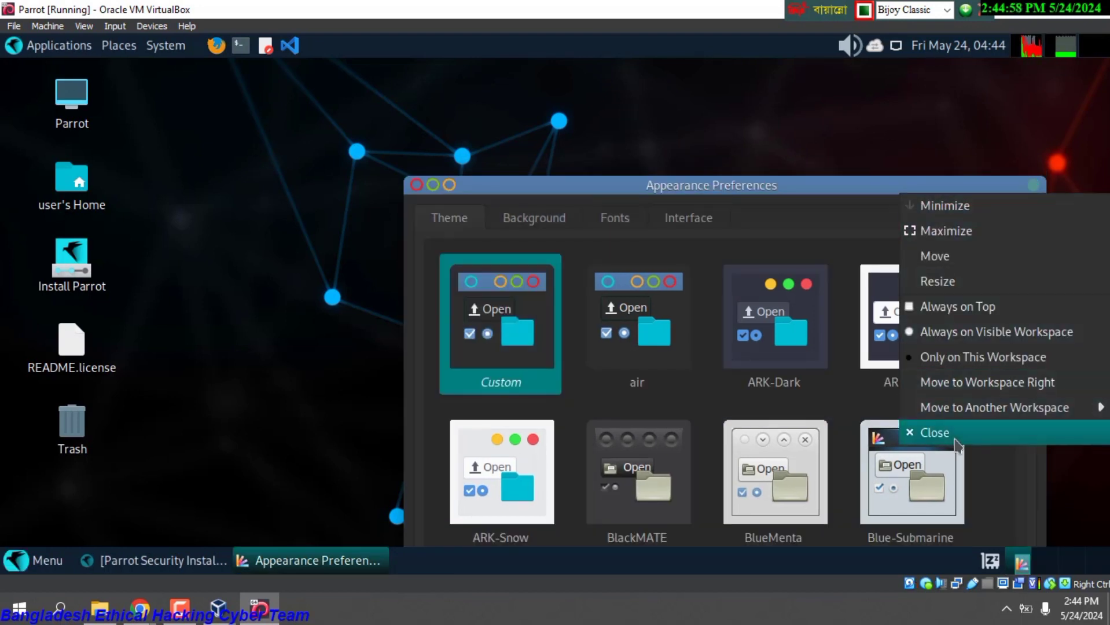
click(949, 434)
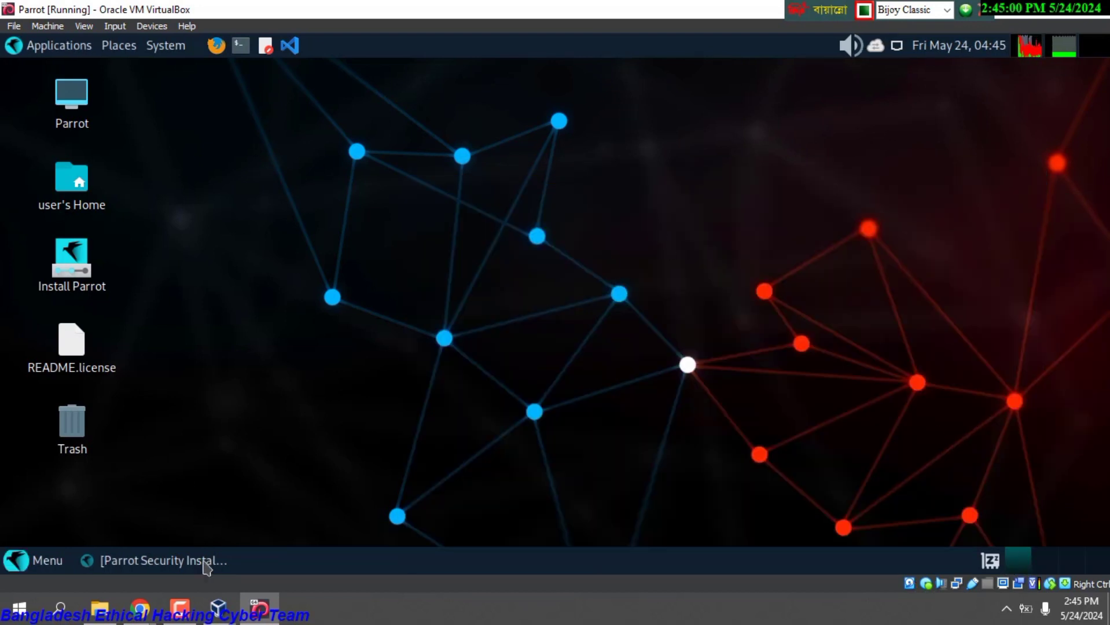
click(203, 566)
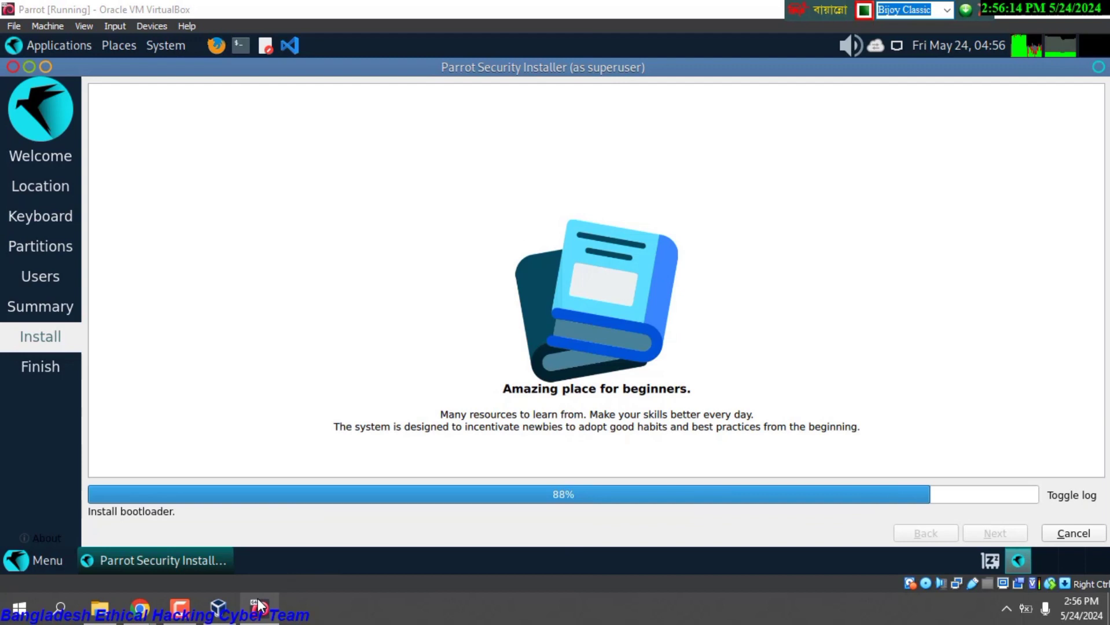
Wait for the installer to reach All done for Parrot OS 6.0 (Lorikeet).
mouse_move(180, 608)
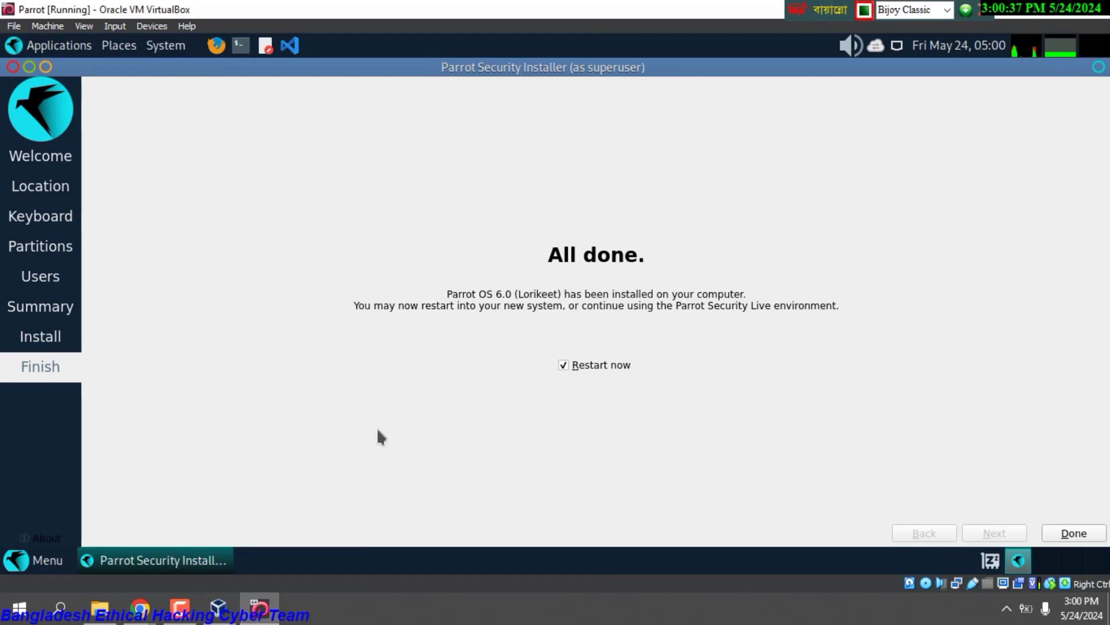
Untick Restart now, close the installer, and shut down the Parrot system from the system menu.
click(564, 366)
click(1077, 536)
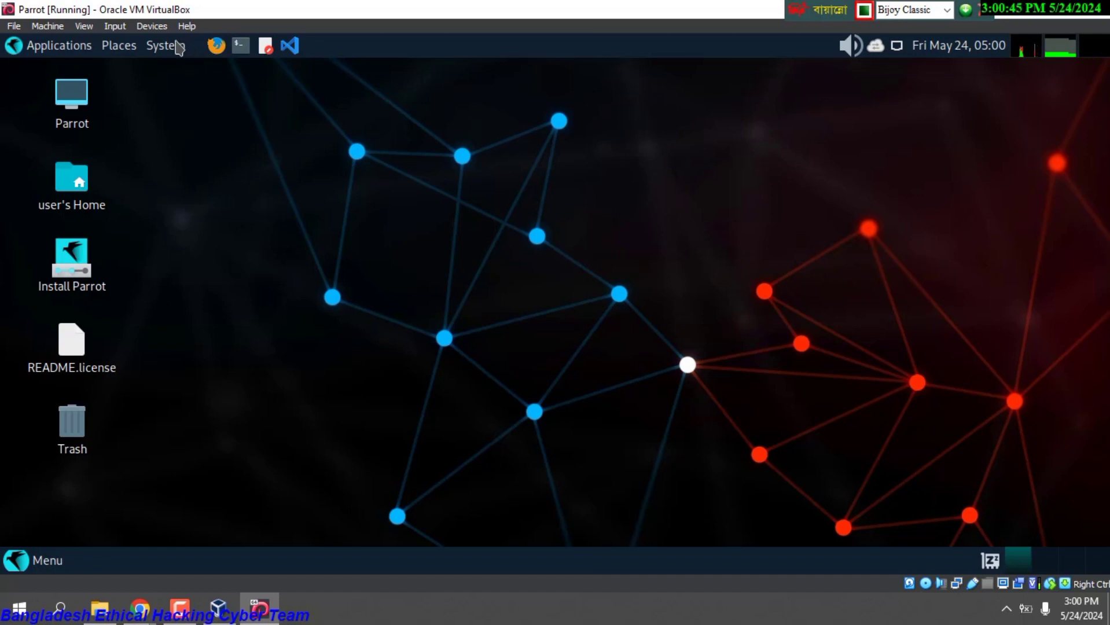
click(178, 48)
click(202, 224)
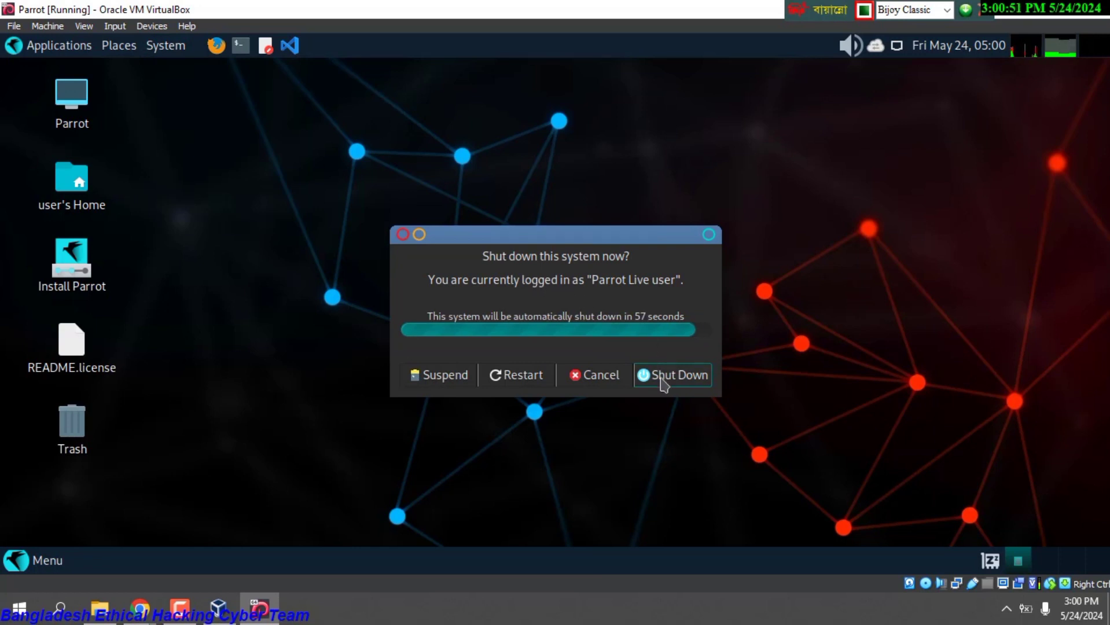
click(663, 382)
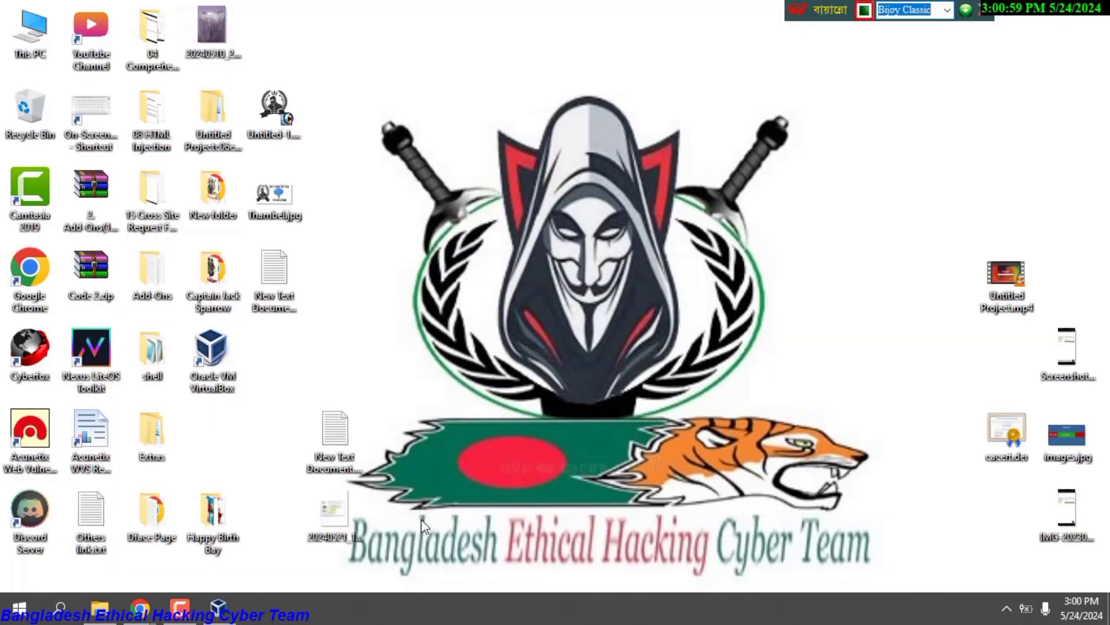
Bring up VirtualBox Manager, refresh the Windows desktop twice, and restore the Manager to a smaller window.
click(236, 615)
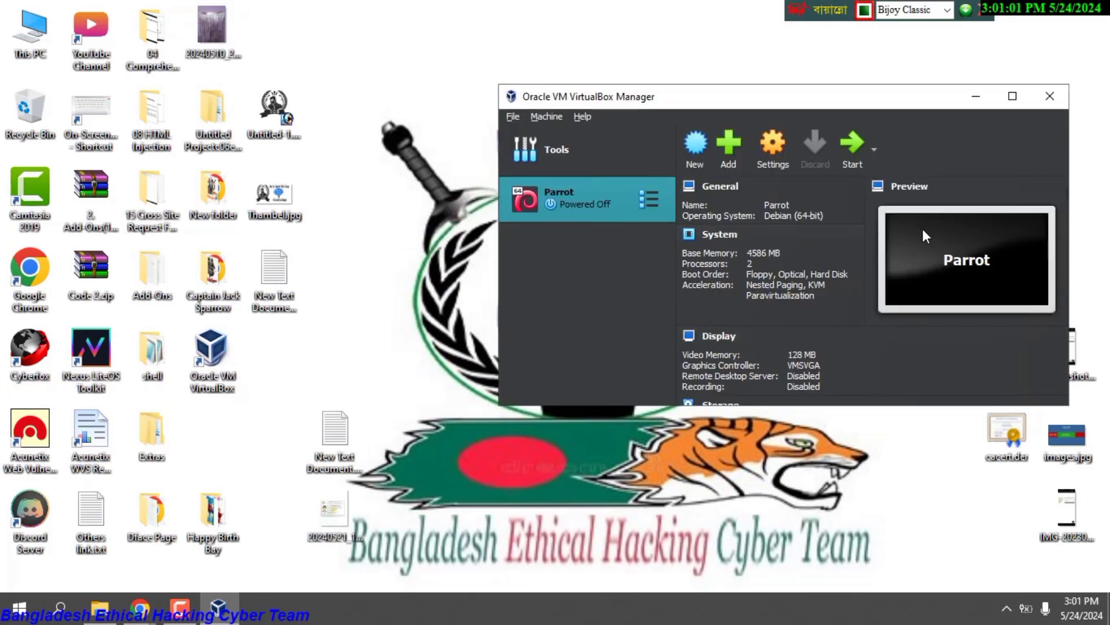
click(1049, 97)
right_click(594, 140)
click(650, 189)
right_click(540, 122)
click(585, 167)
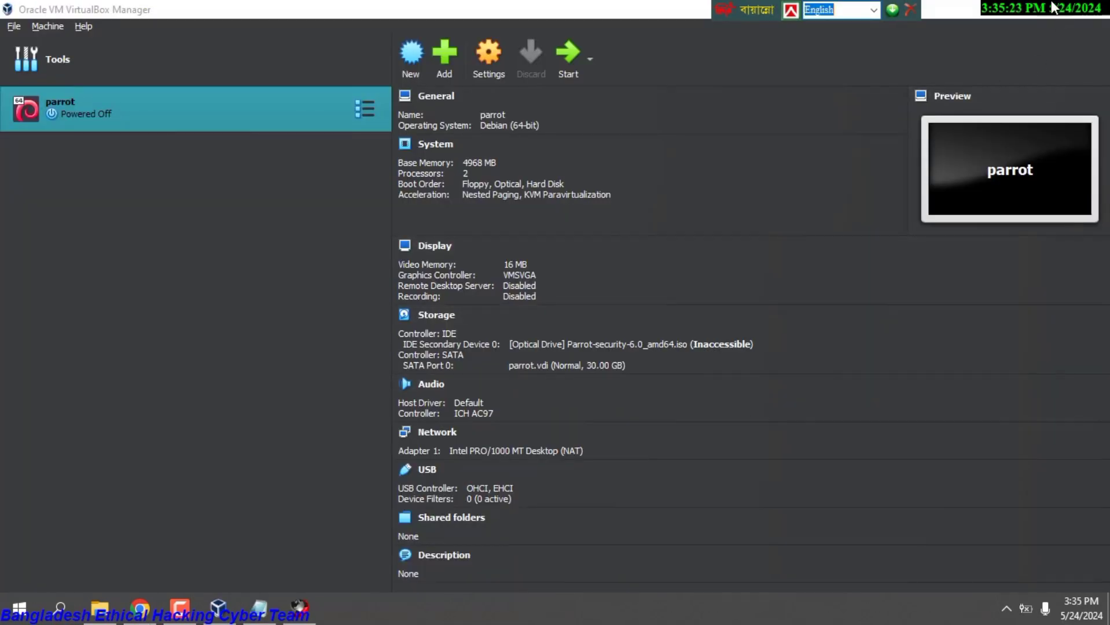
click(1053, 7)
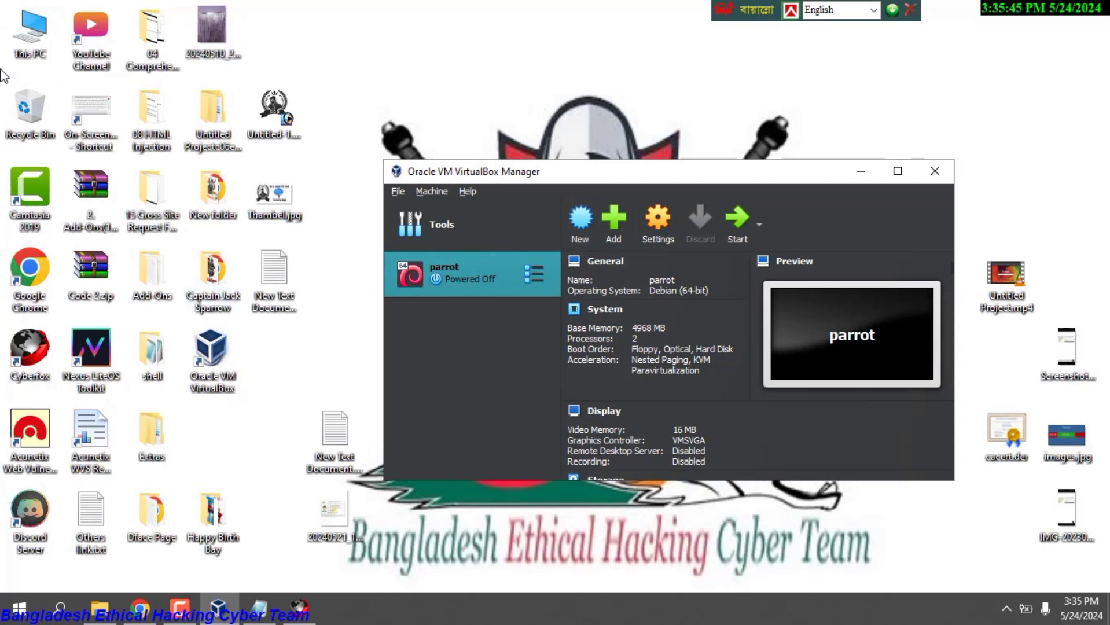
Open This PC, check the parrot may2024 folder under Software, then minimize both Explorer windows.
double_click(30, 32)
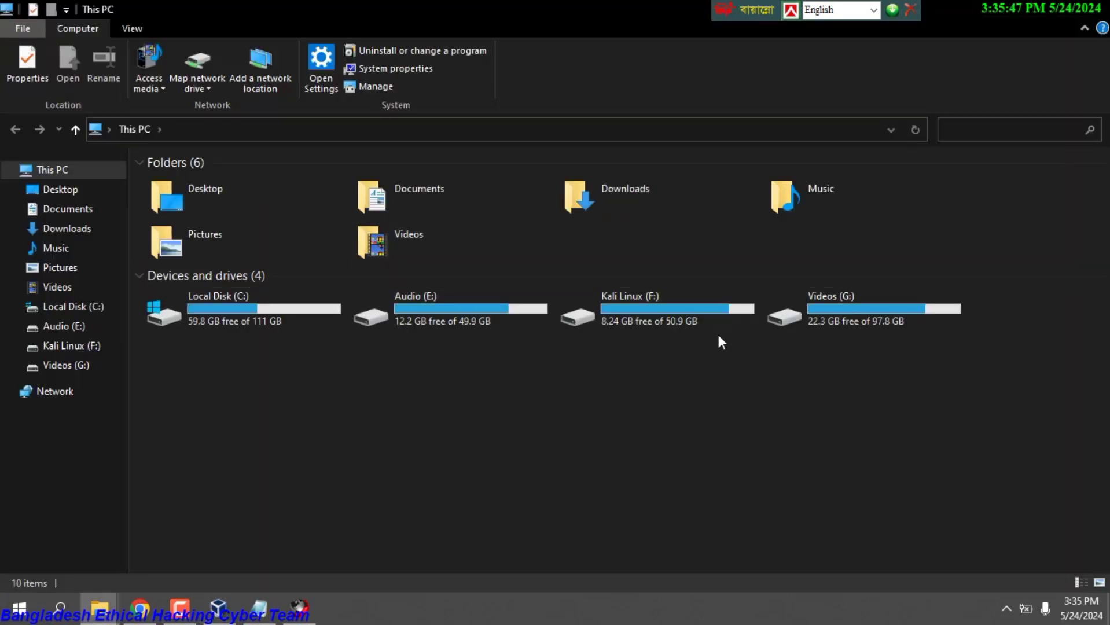
click(101, 608)
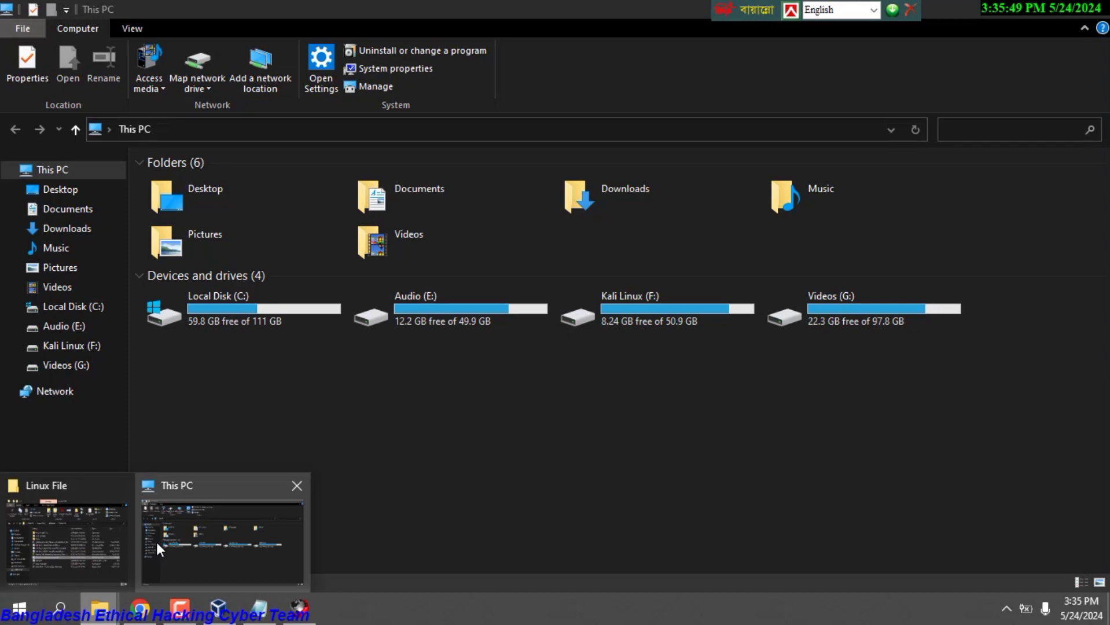
click(97, 540)
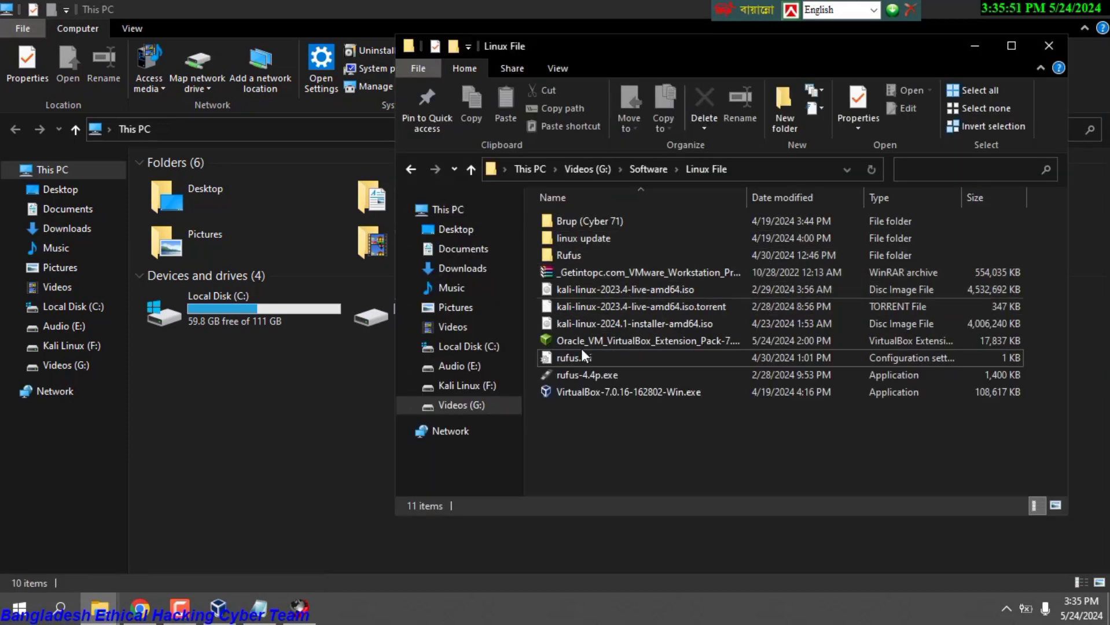
click(581, 324)
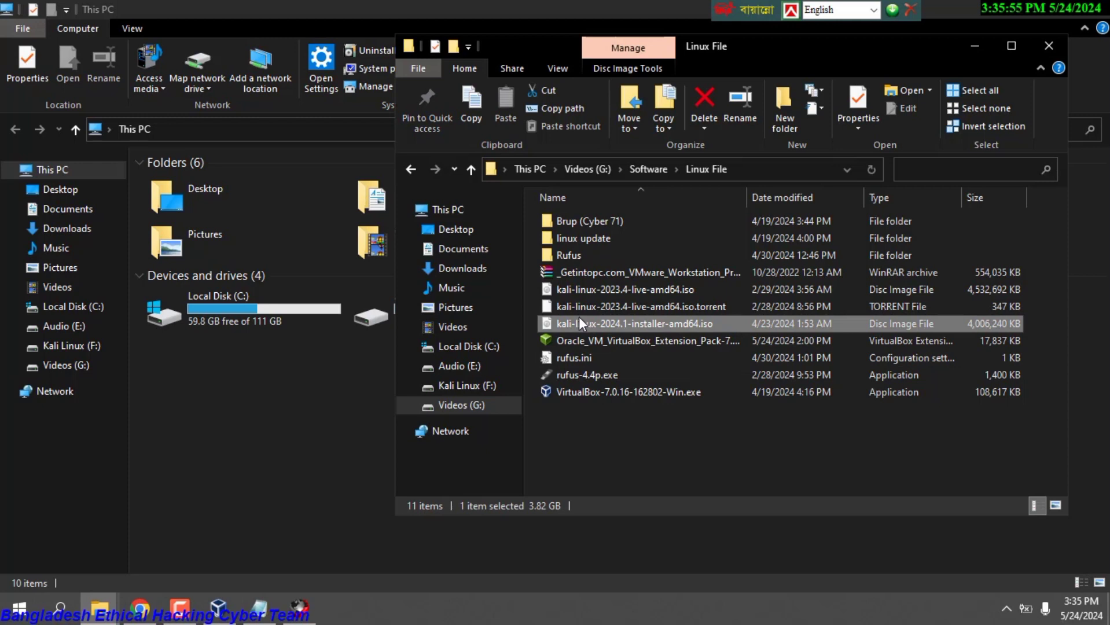
click(408, 167)
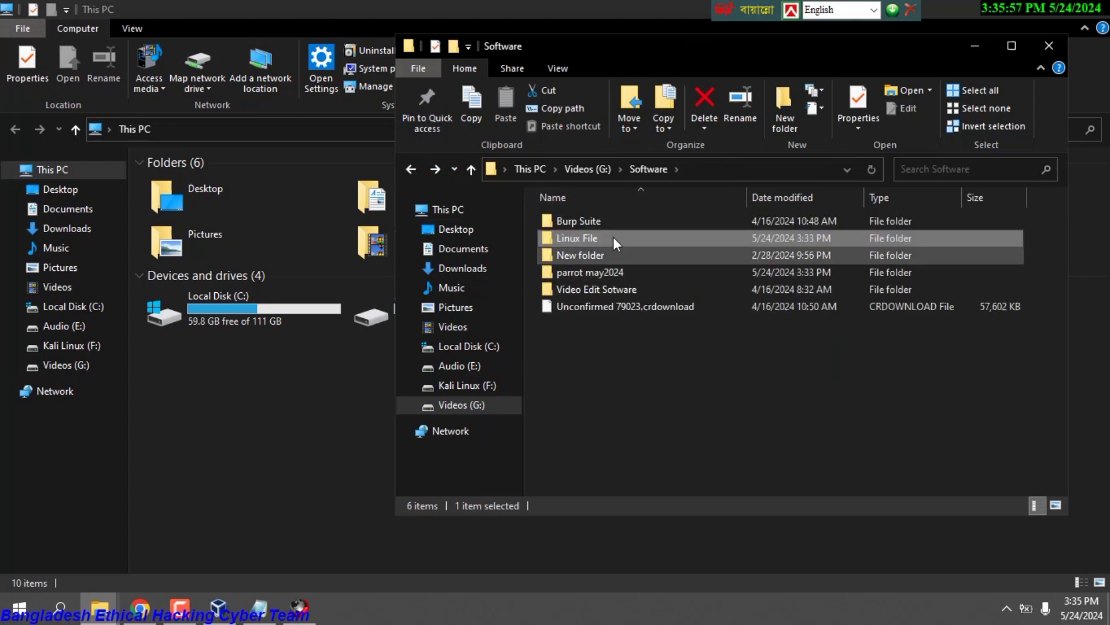
double_click(598, 272)
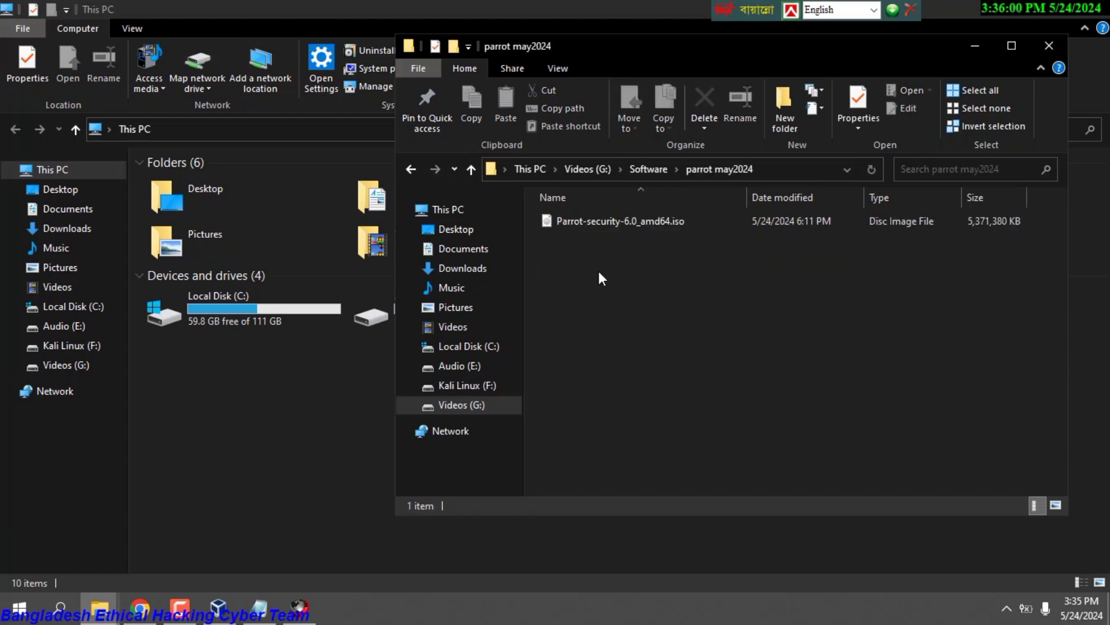
click(411, 170)
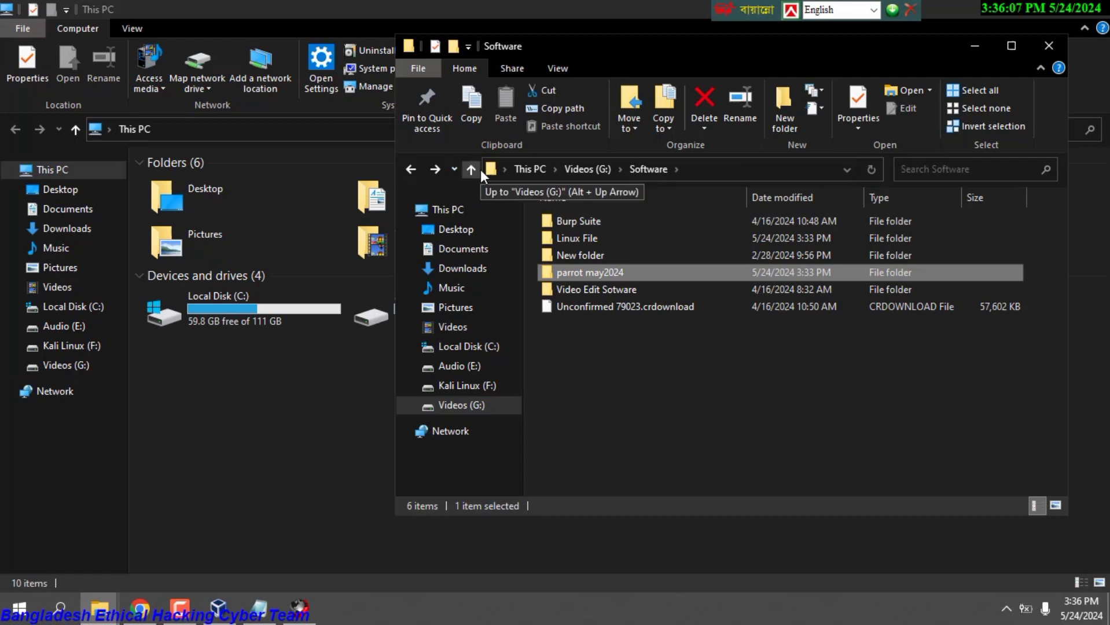
click(966, 39)
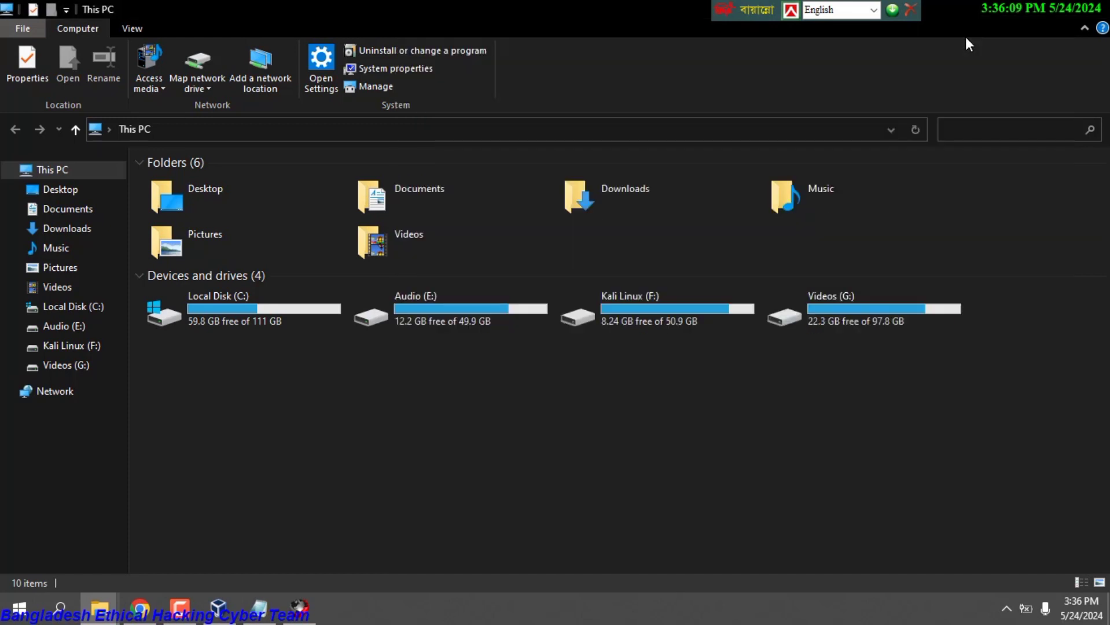
click(990, 8)
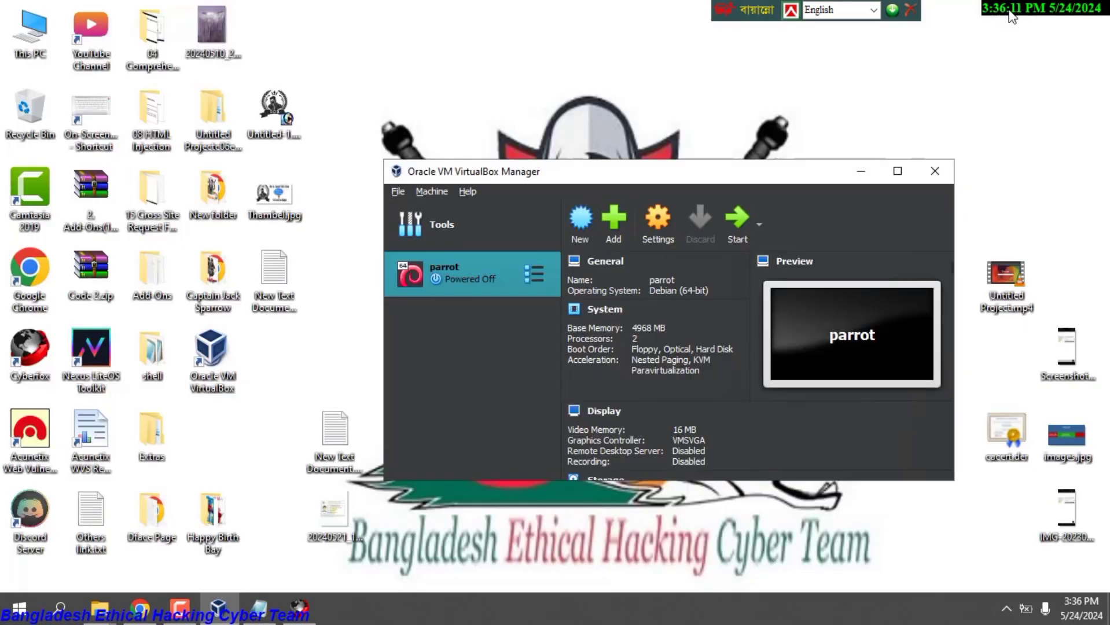
Maximize VirtualBox Manager and start the parrot virtual machine.
click(898, 171)
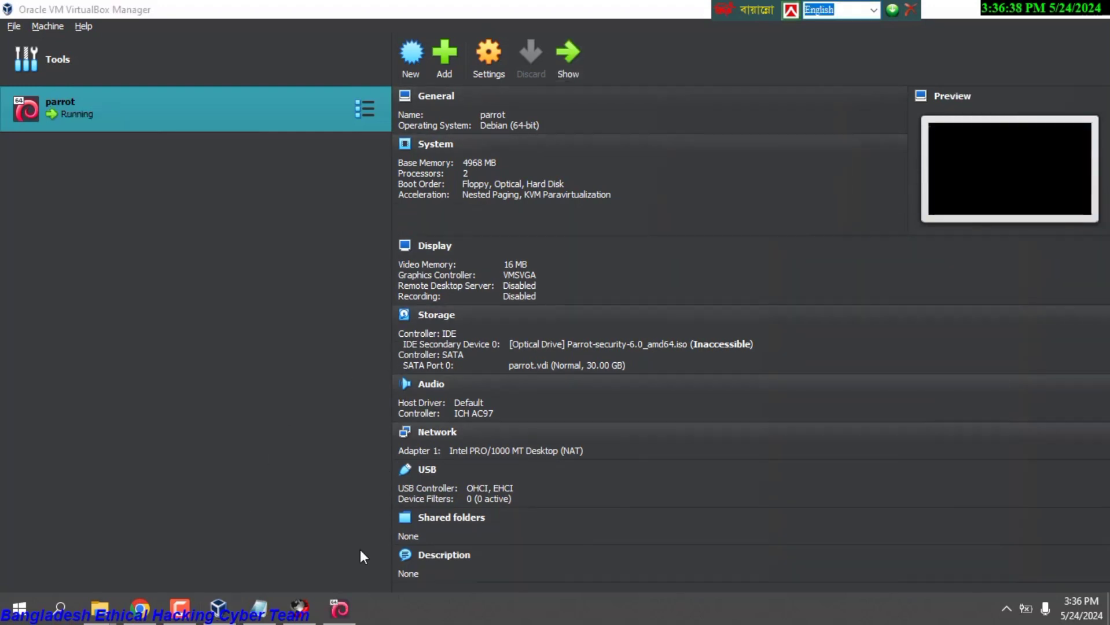
click(339, 607)
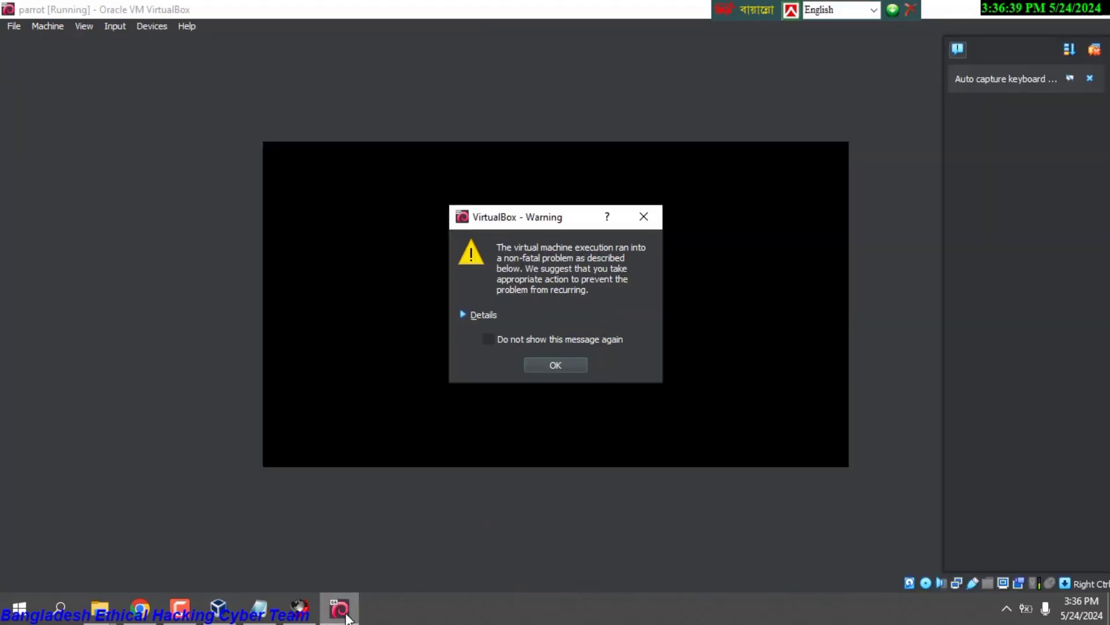
Dismiss the VirtualBox warning and log in by entering the account password.
click(556, 366)
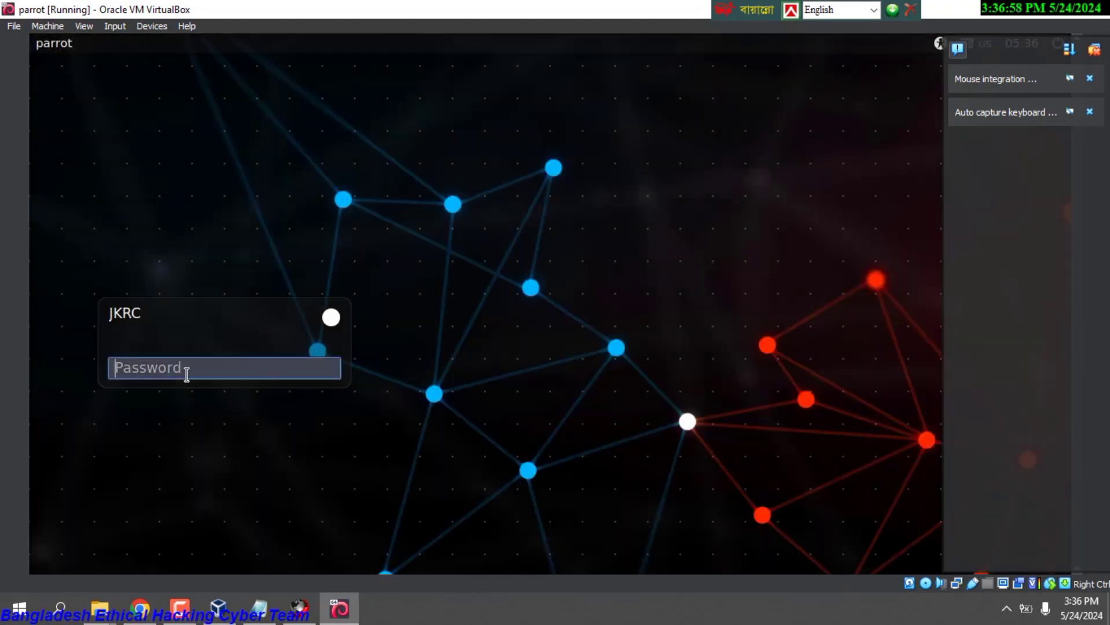
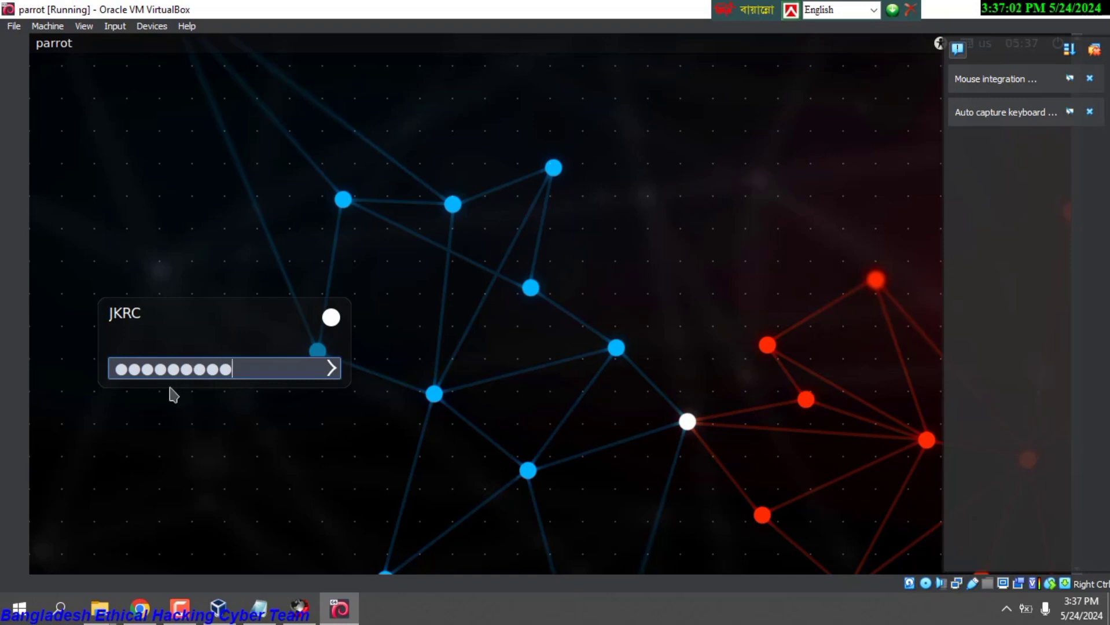
key(Return)
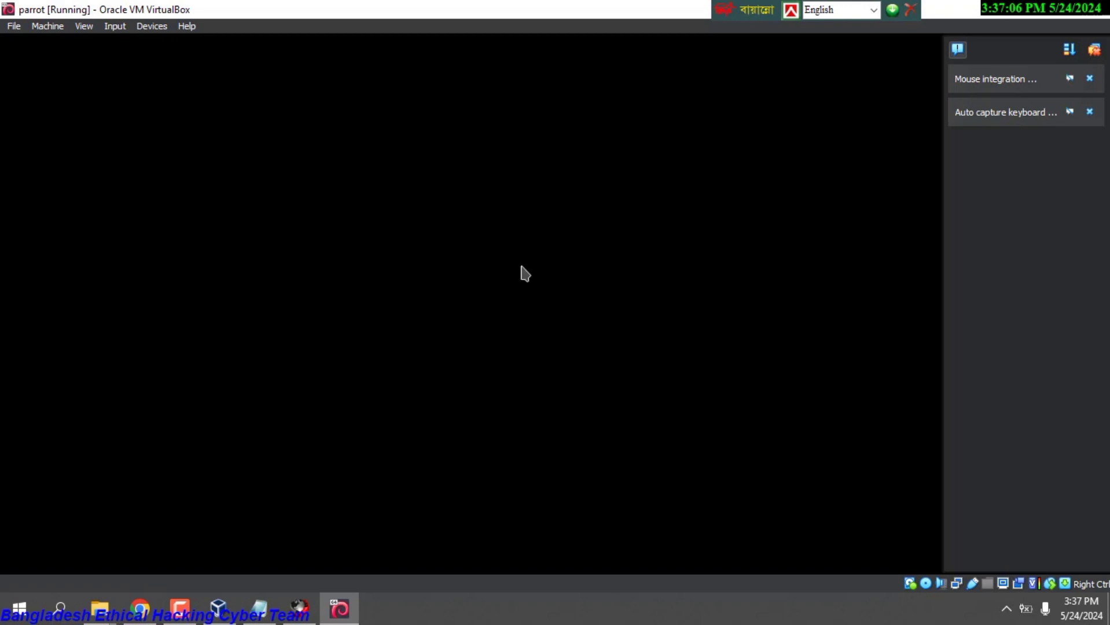
Dismiss both VirtualBox notifications and briefly select and deselect the four desktop icons.
click(1090, 78)
click(1090, 78)
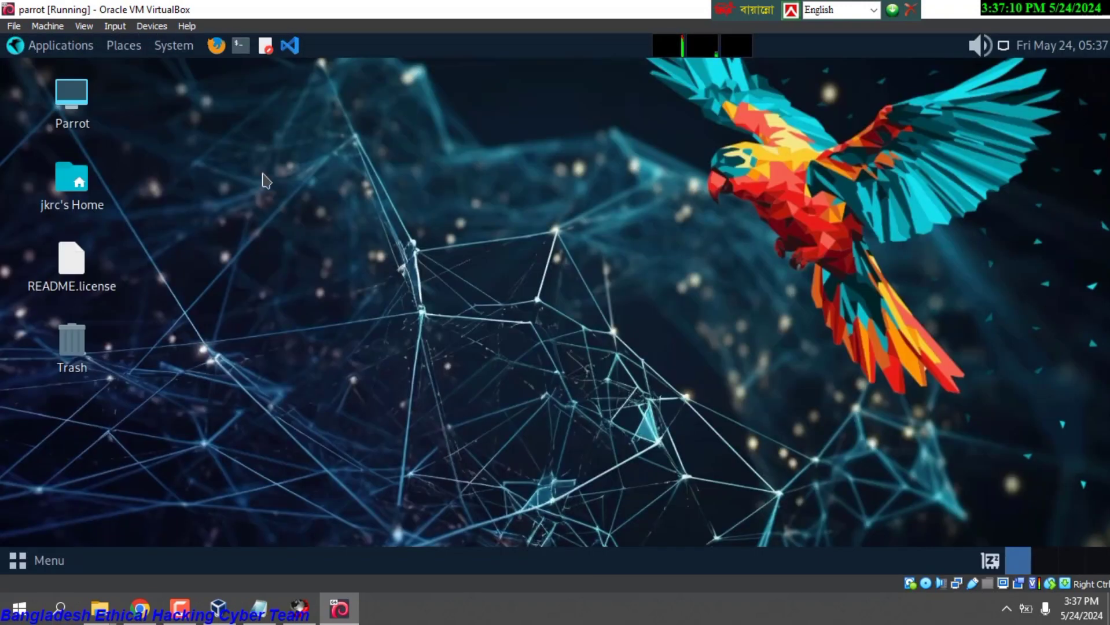
right_click(313, 155)
click(223, 134)
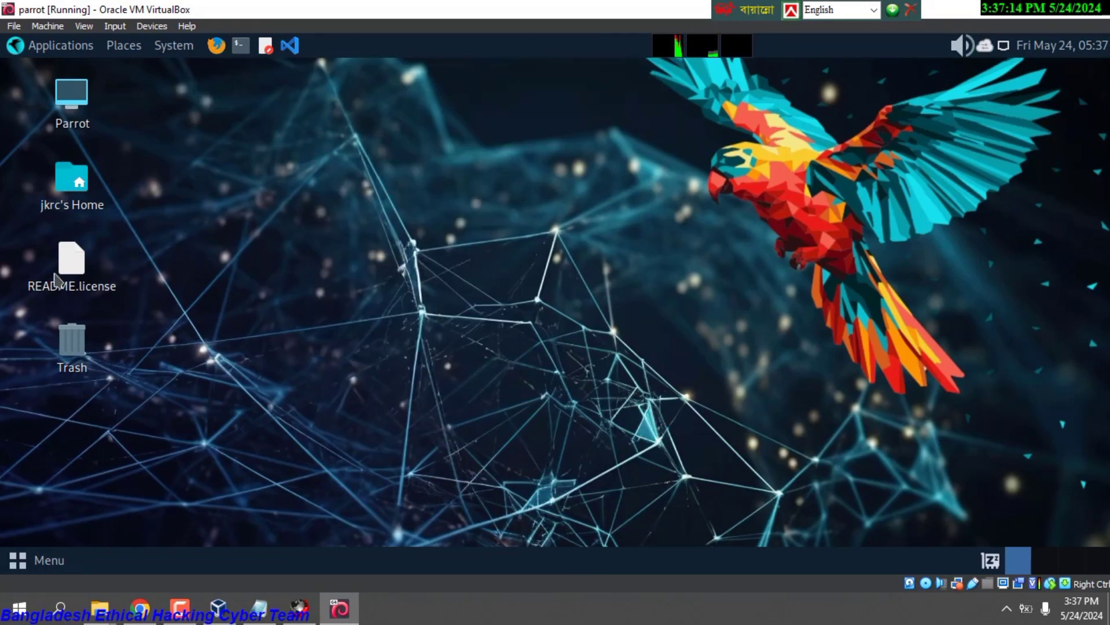
drag(112, 83, 62, 390)
click(197, 319)
Open a terminal, run whoami, and move the terminal window lower.
click(240, 46)
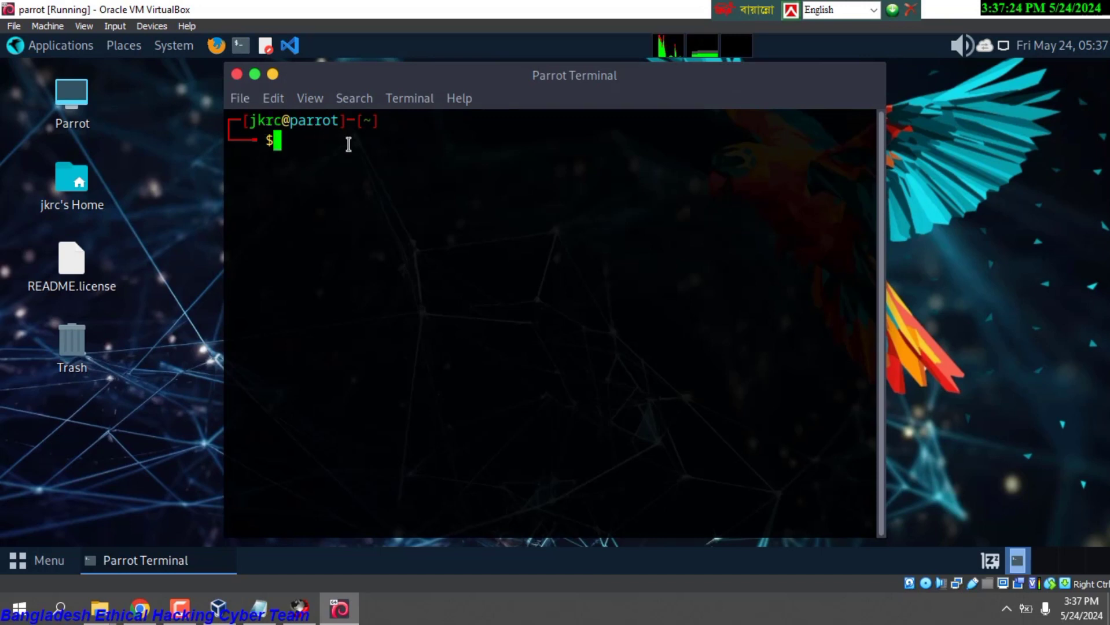
text(whoami)
key(Return)
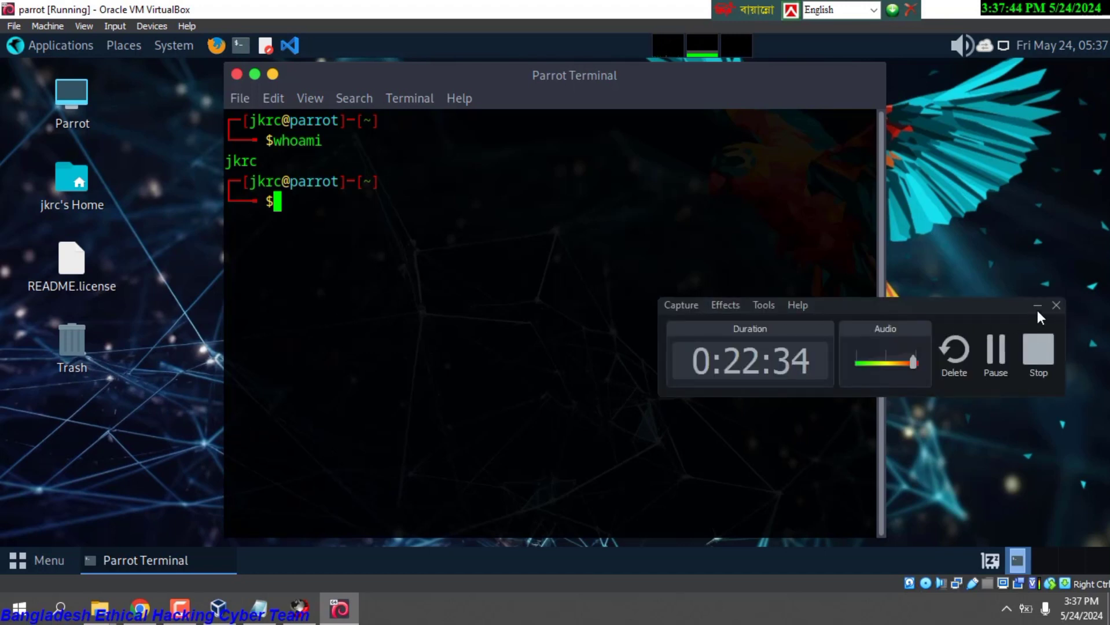
click(1037, 308)
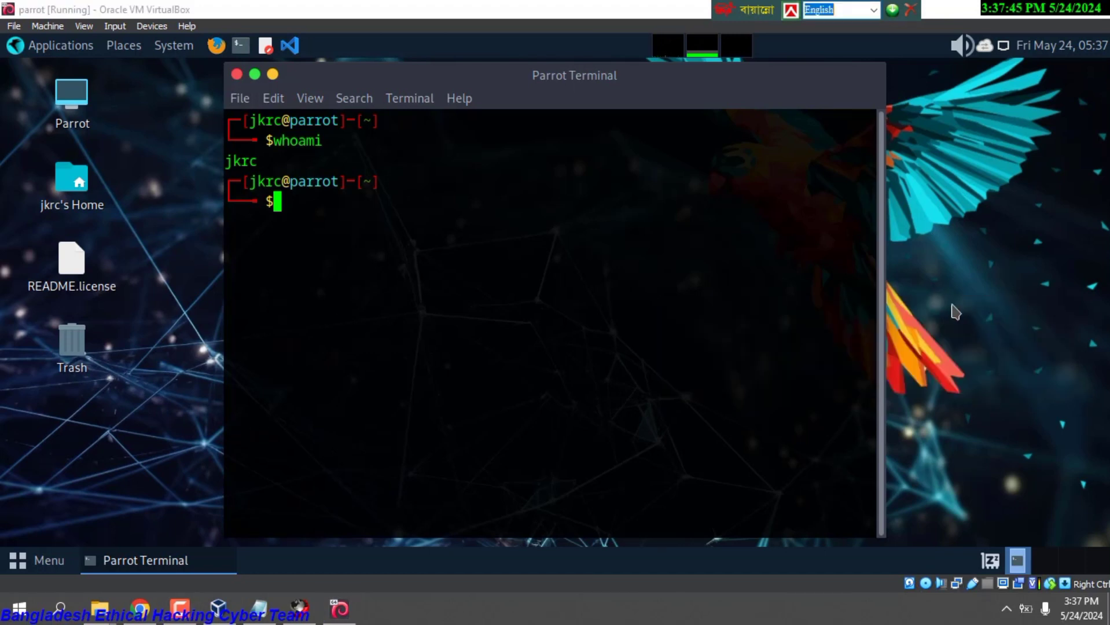
drag(816, 81, 838, 175)
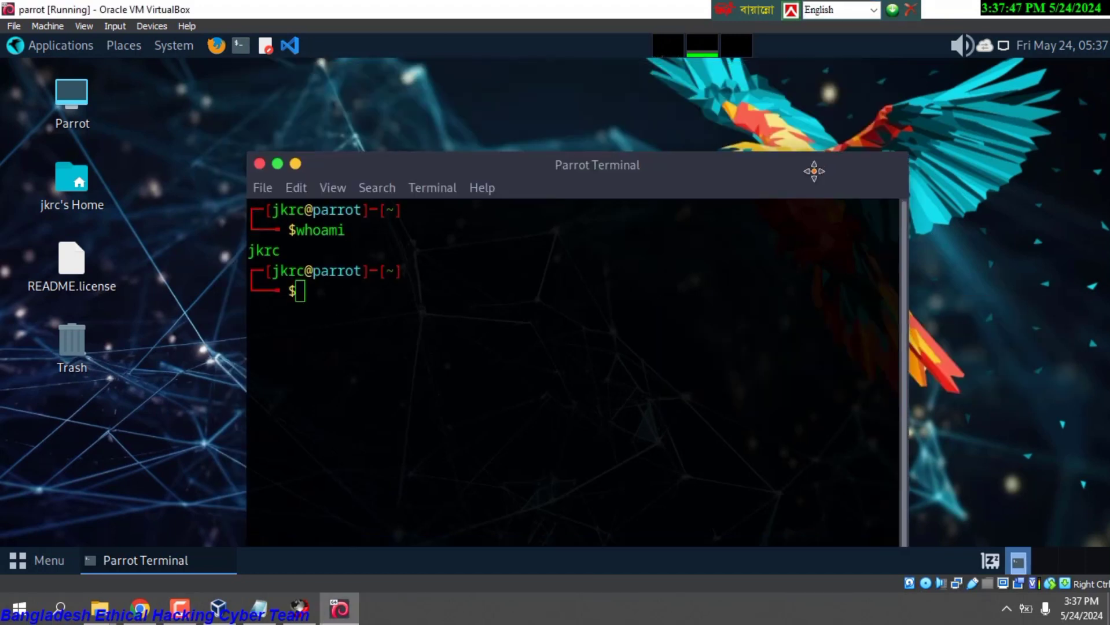
Change the Parrot desktop wallpaper to the dark red network image.
click(295, 167)
right_click(402, 133)
click(479, 350)
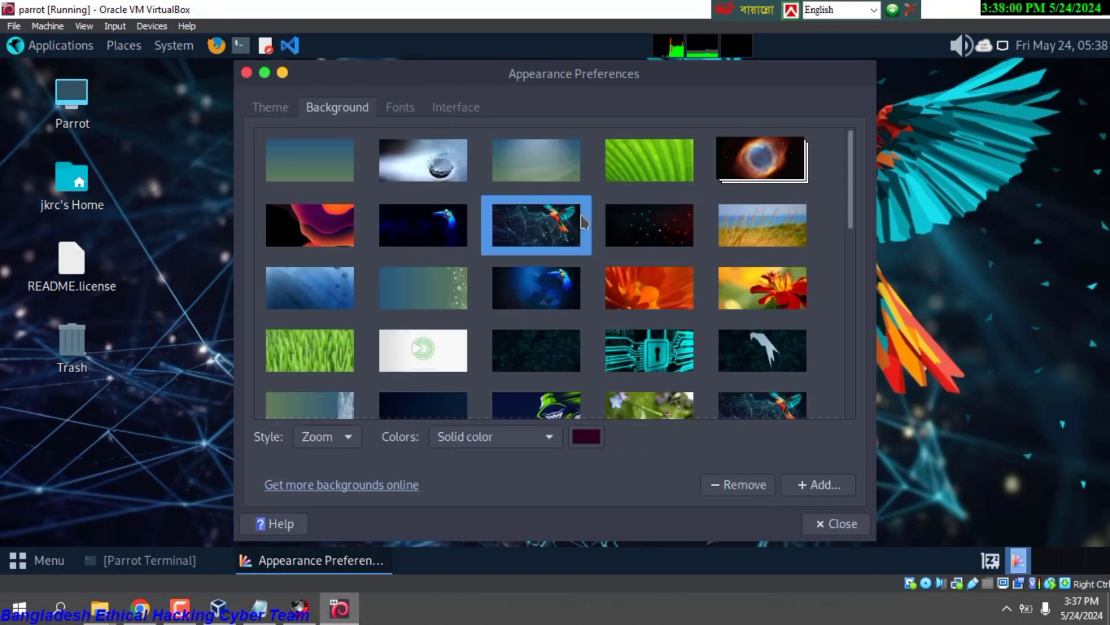
click(648, 225)
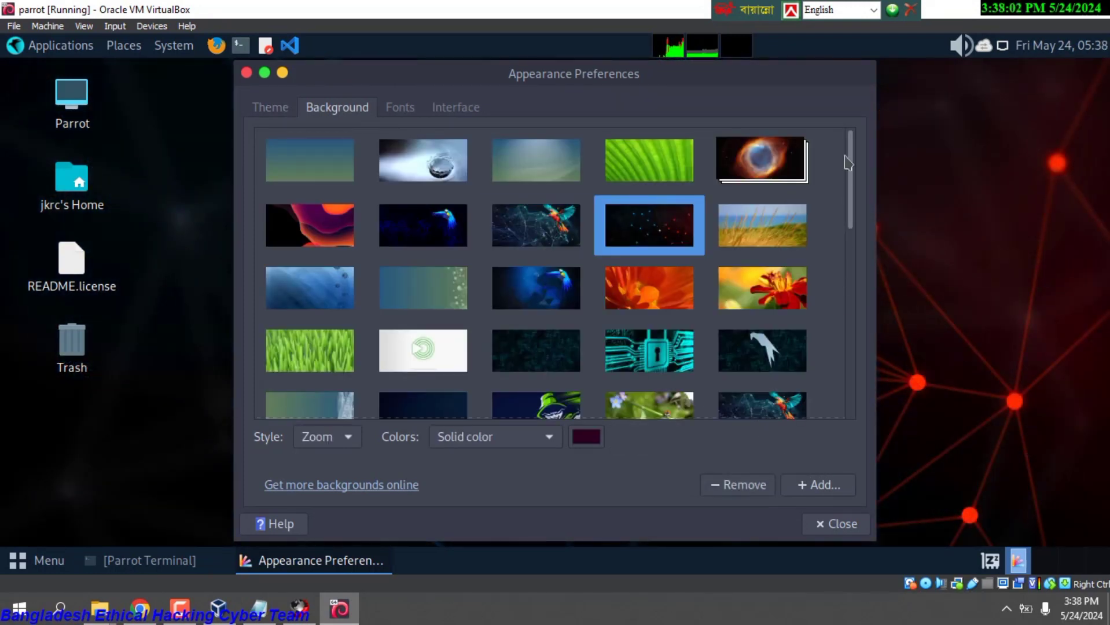
Apply the air theme and close Appearance Preferences.
click(277, 110)
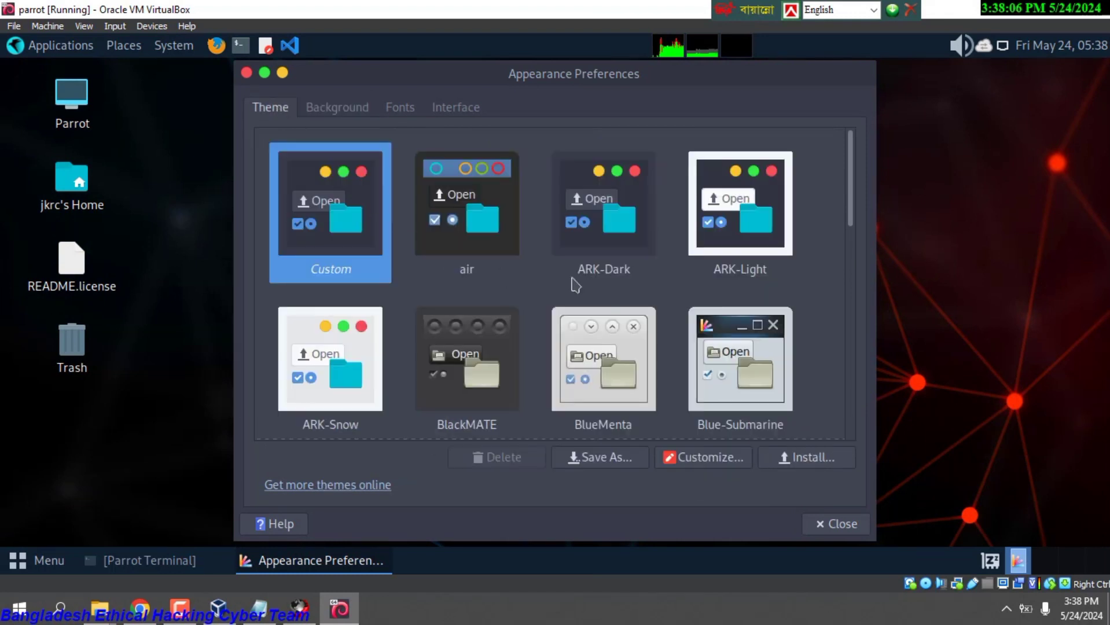
click(478, 209)
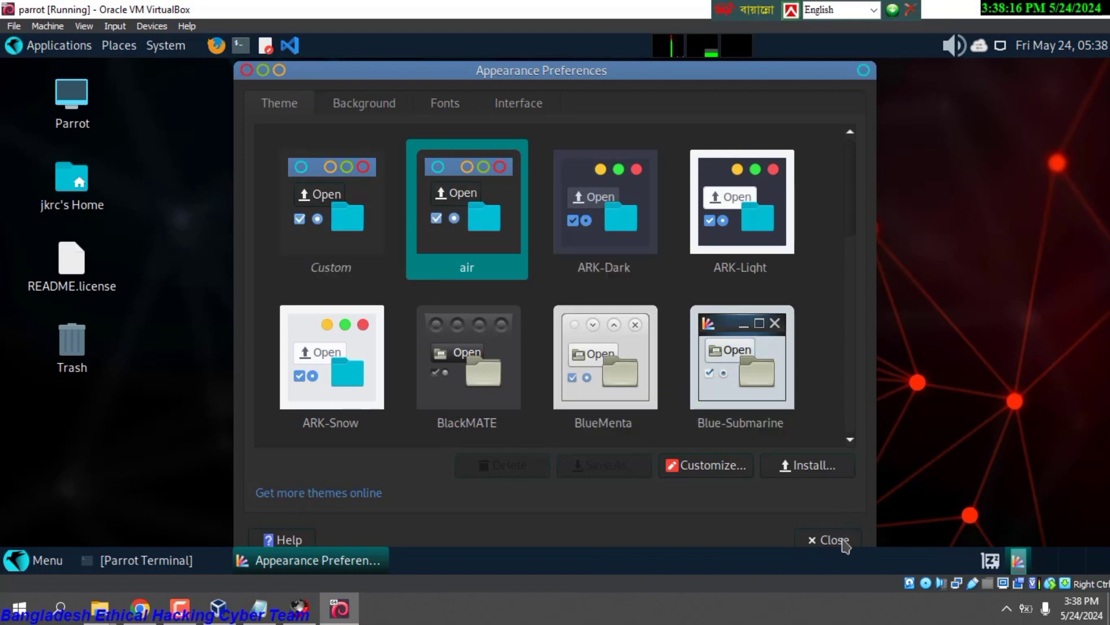
click(845, 541)
right_click(499, 237)
Open a new terminal window from the Parrot top panel.
click(457, 202)
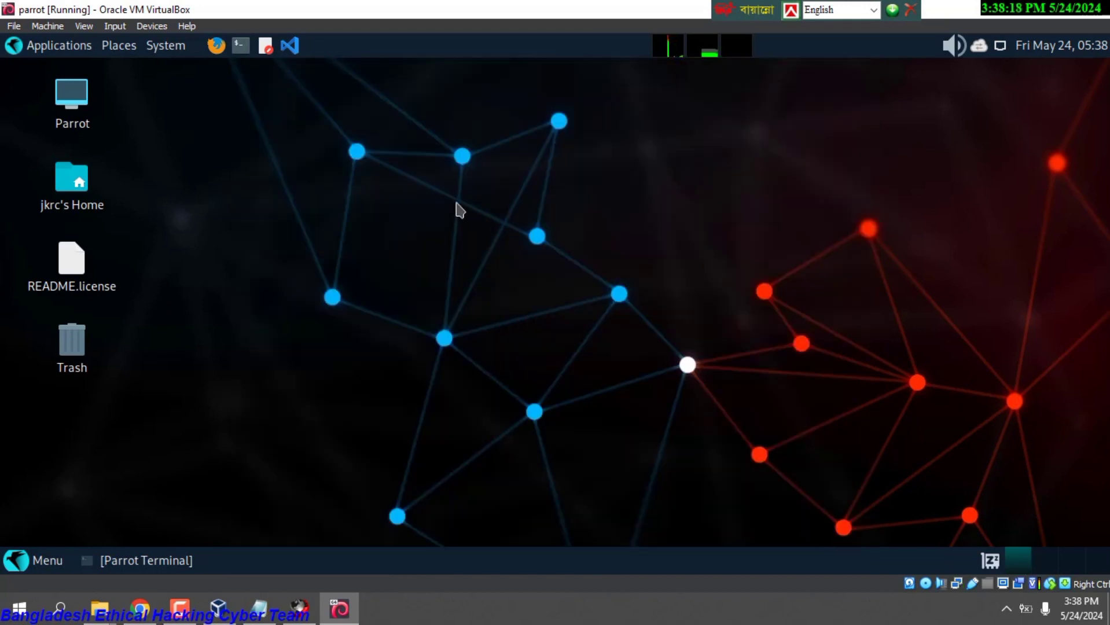
click(239, 46)
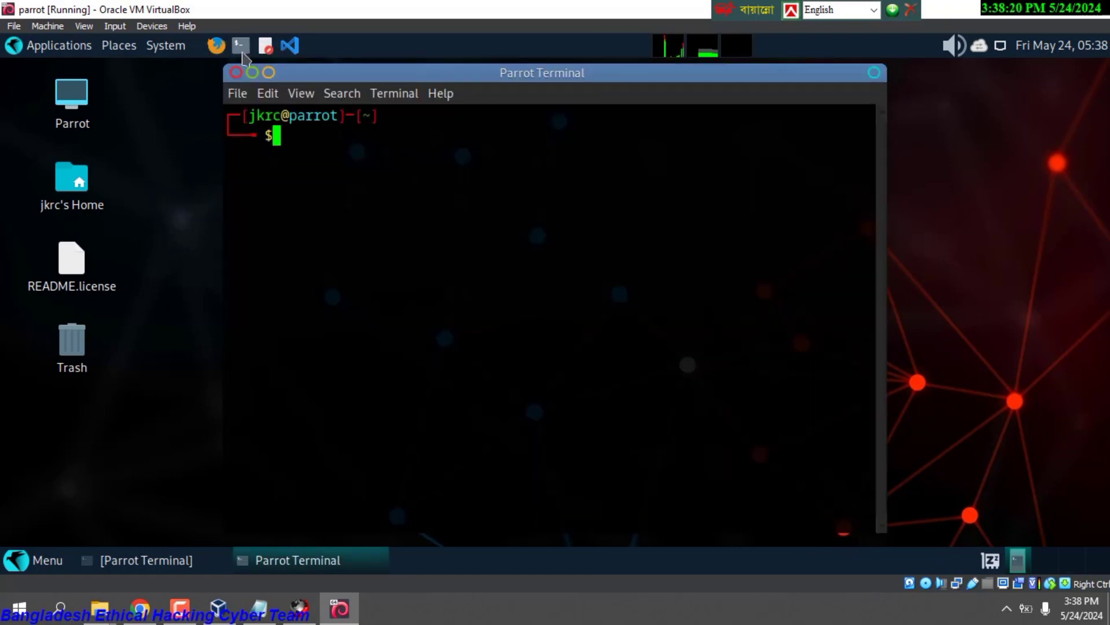
click(875, 74)
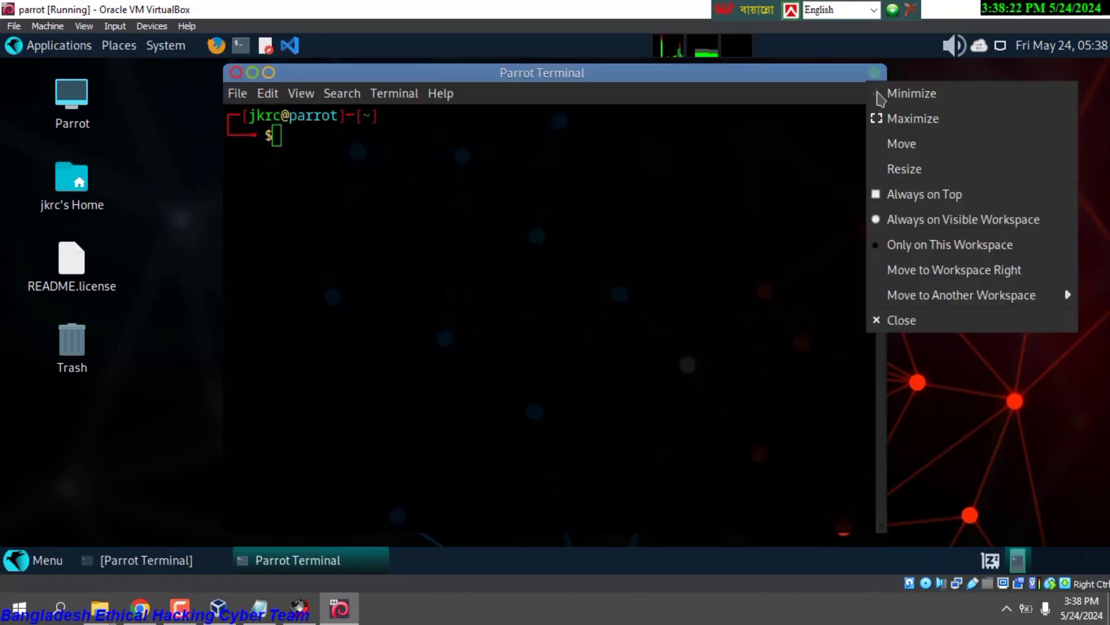
click(191, 129)
Switch the virtual machine to full-screen mode via View > Full-screen Mode.
click(84, 26)
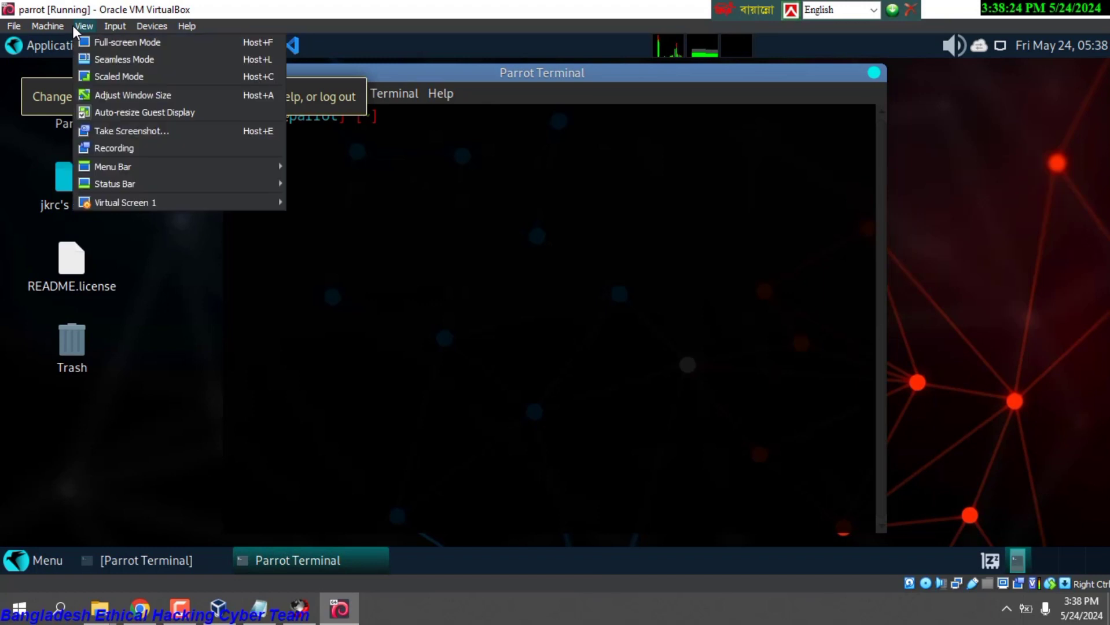
click(117, 44)
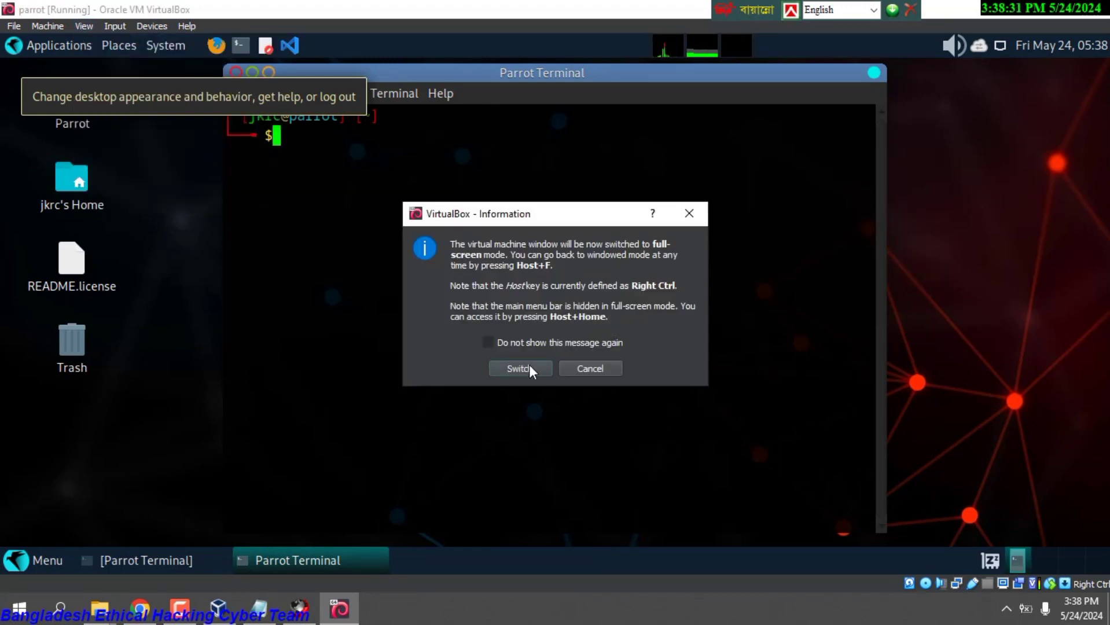
click(519, 368)
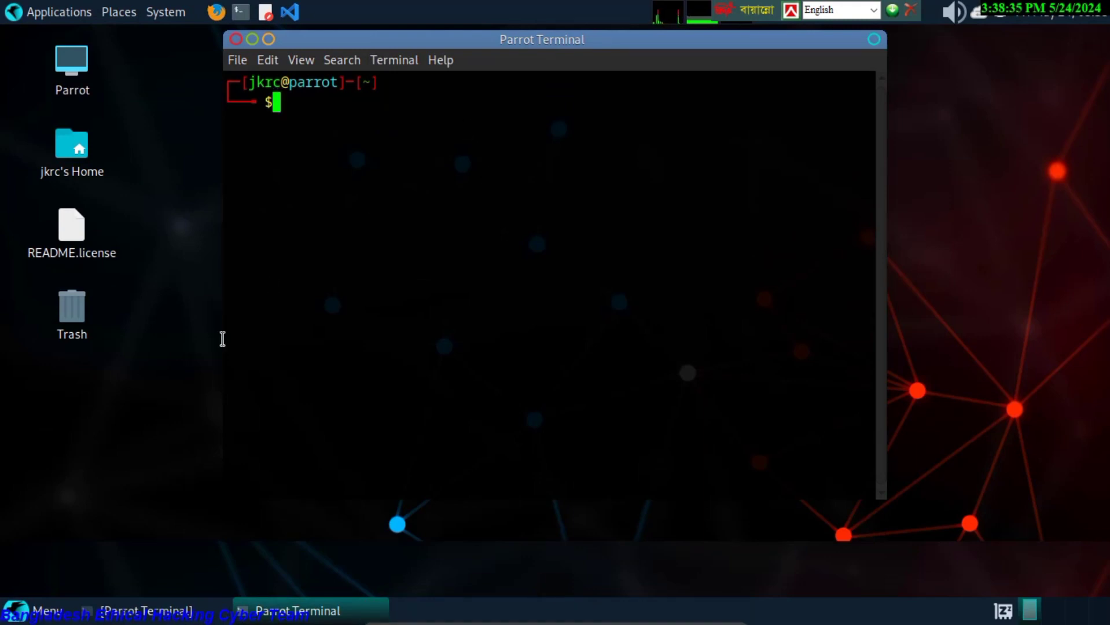
click(88, 11)
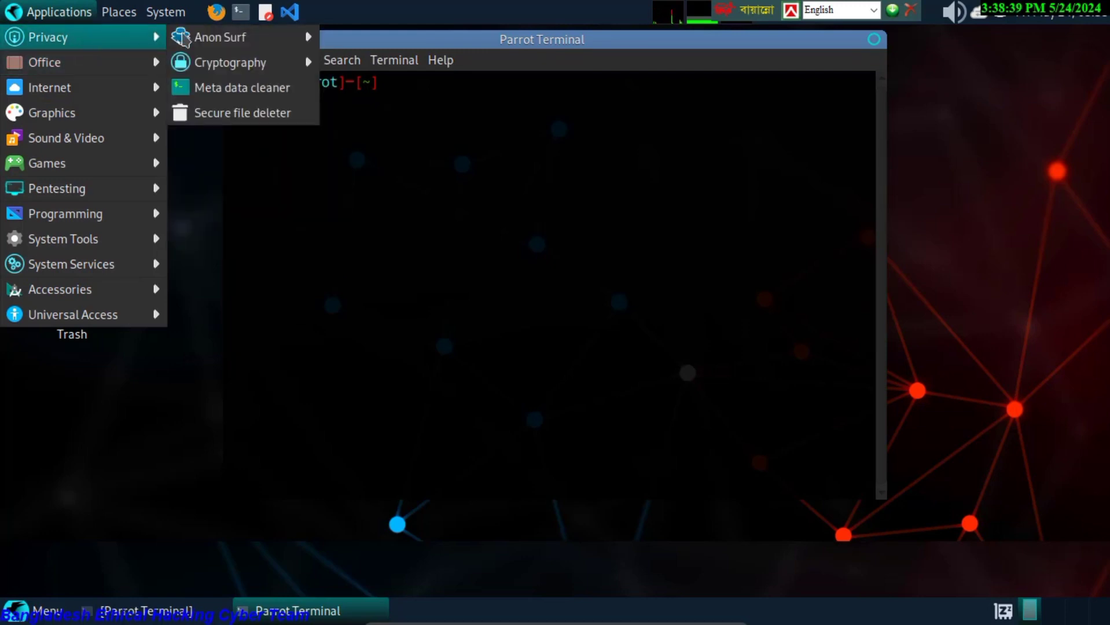
mouse_move(253, 39)
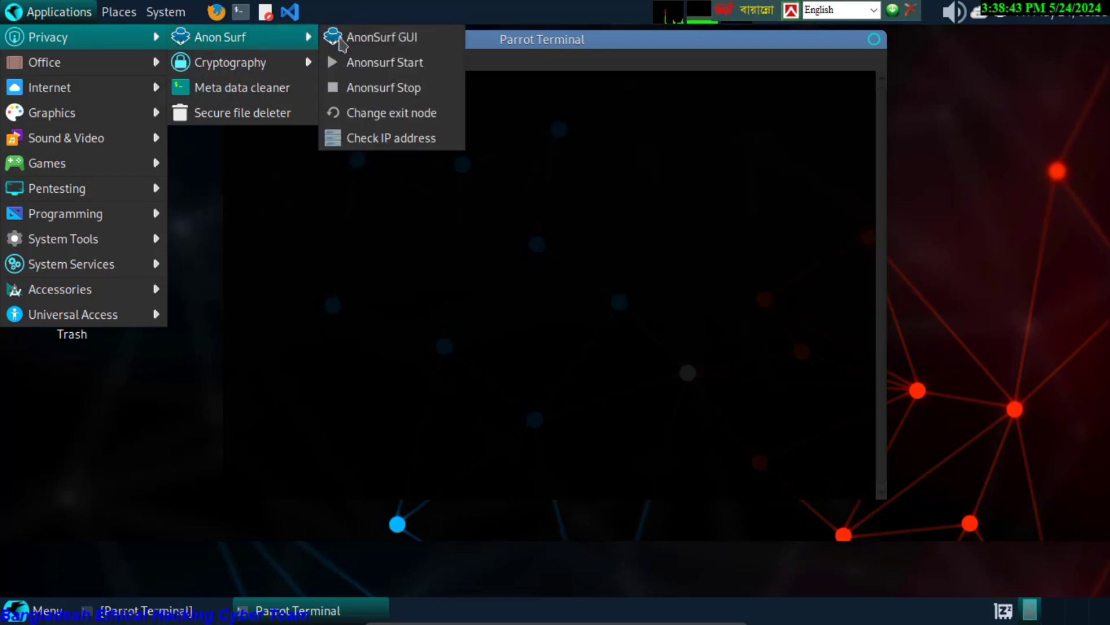
mouse_move(107, 71)
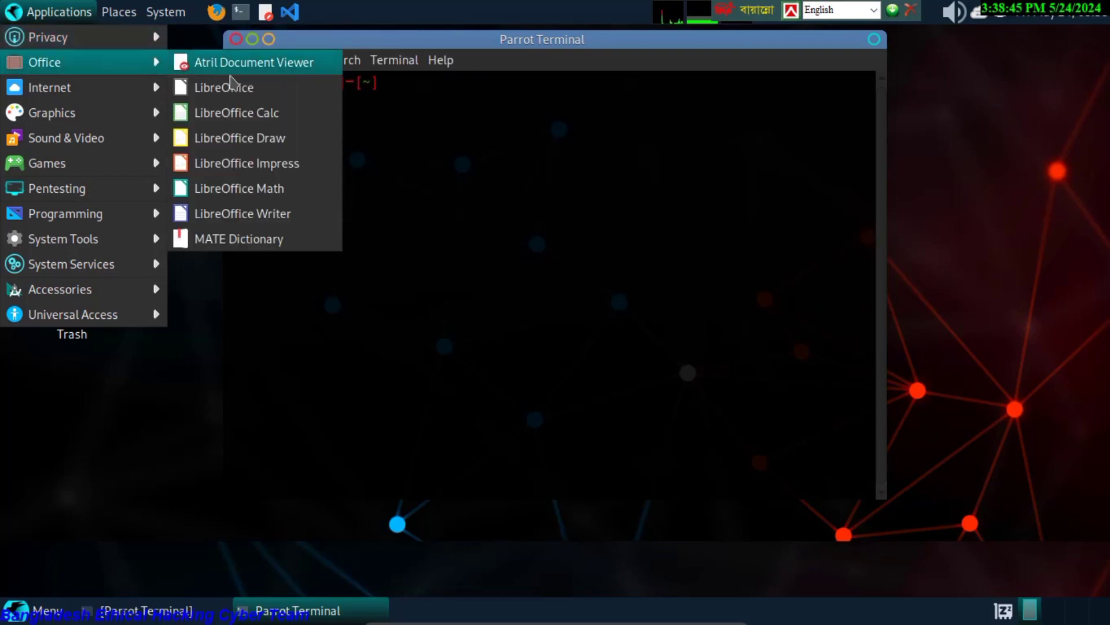
mouse_move(111, 95)
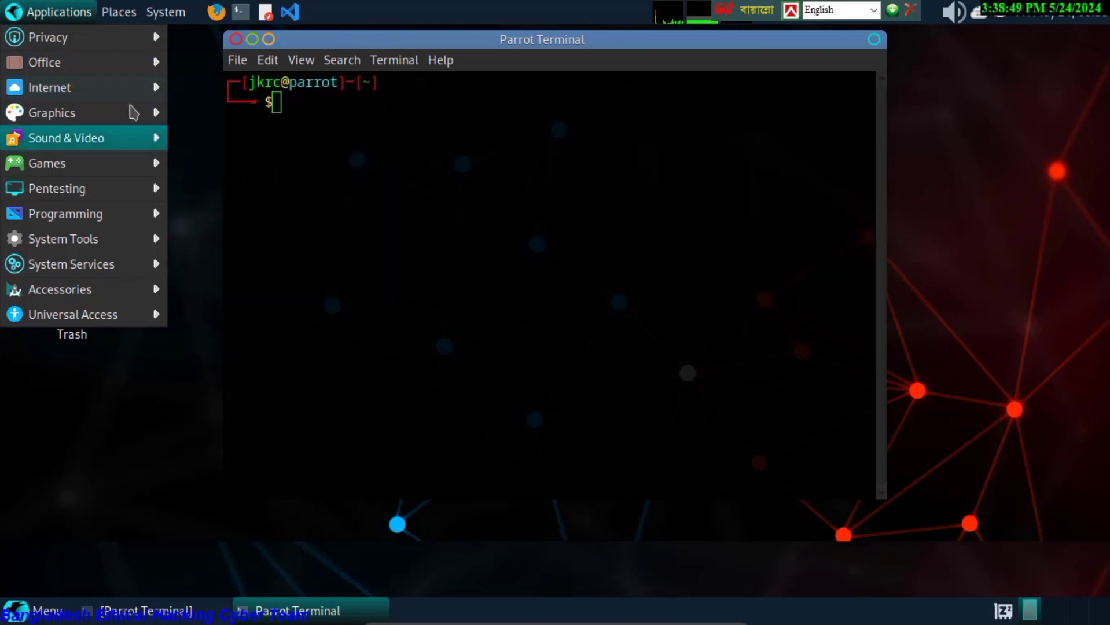
mouse_move(129, 119)
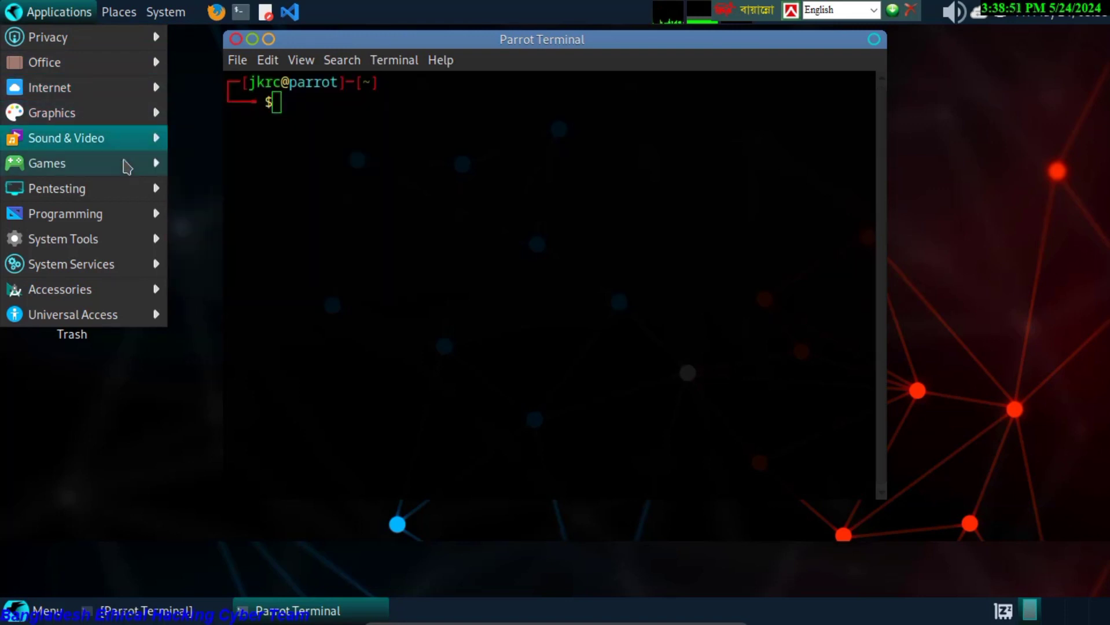
mouse_move(128, 167)
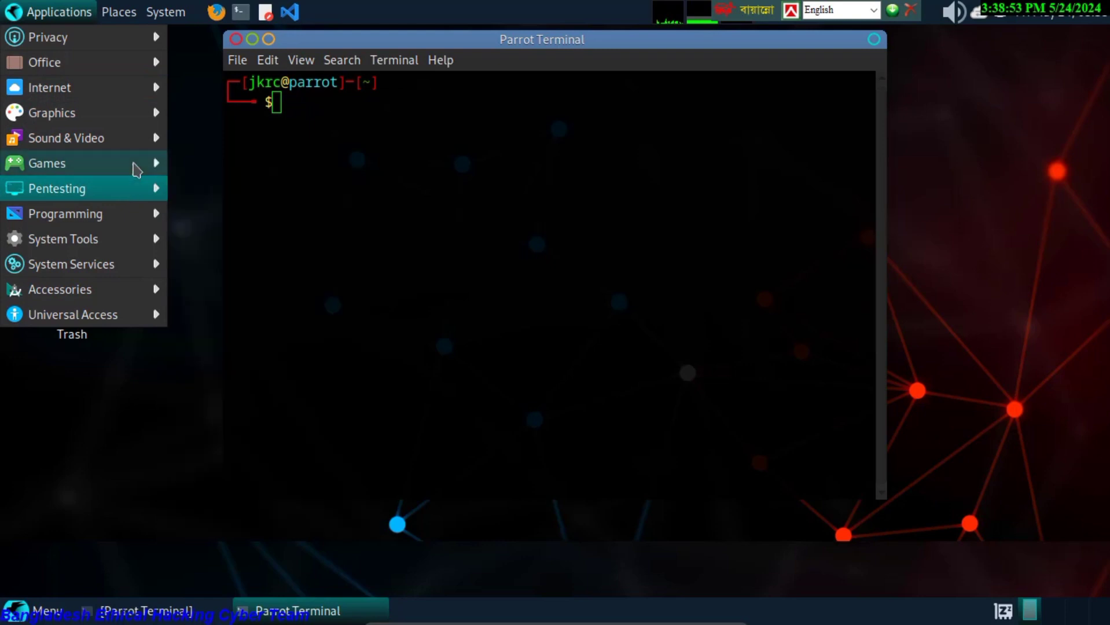
mouse_move(136, 187)
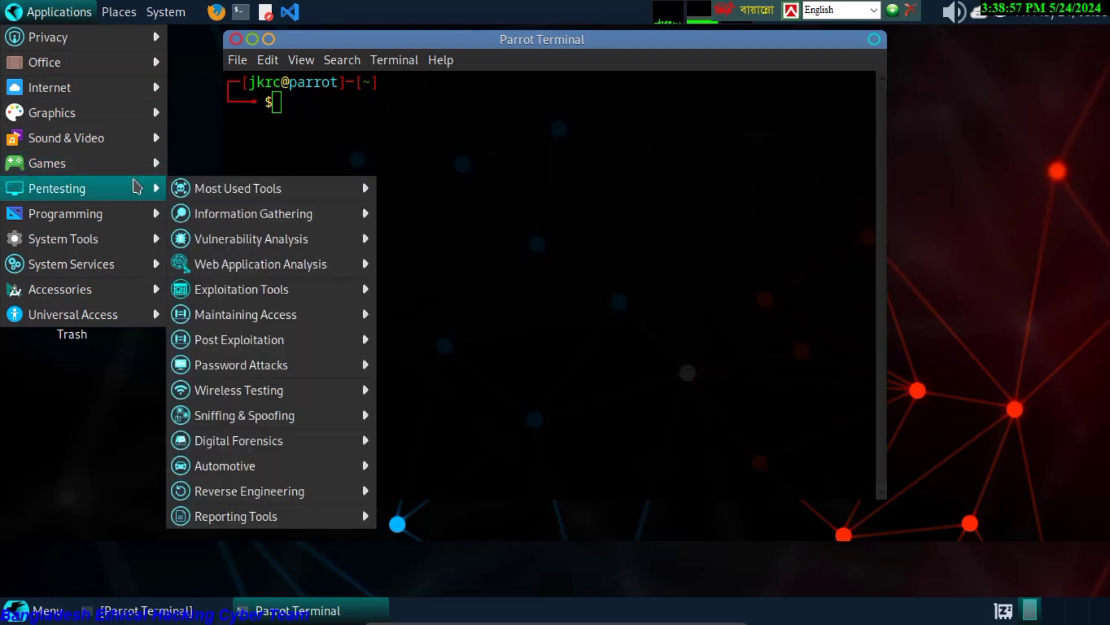
mouse_move(272, 197)
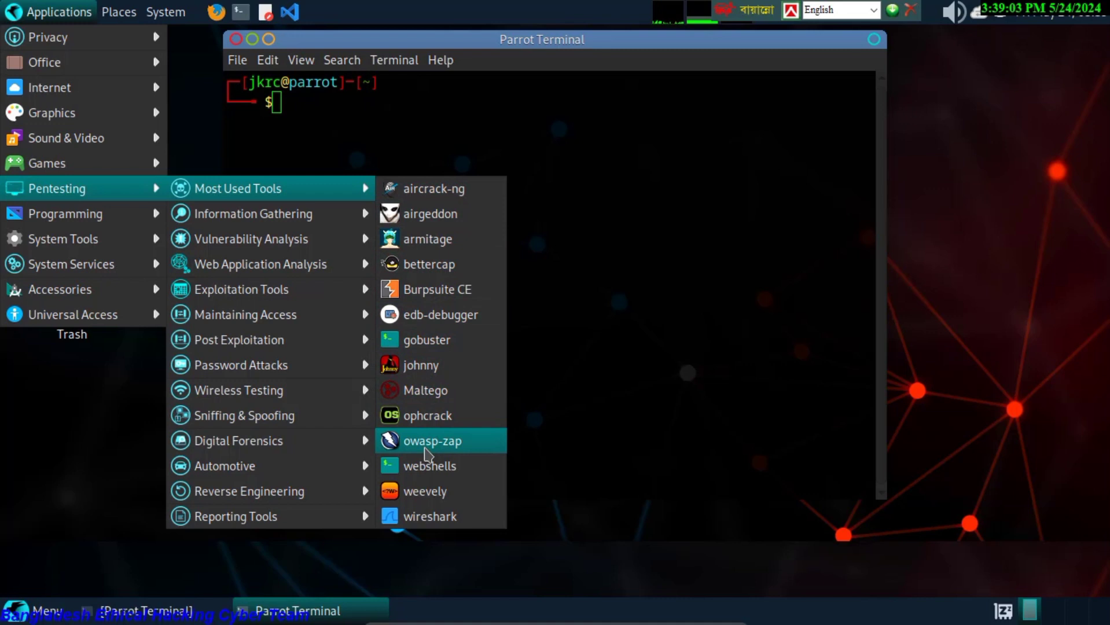
mouse_move(288, 223)
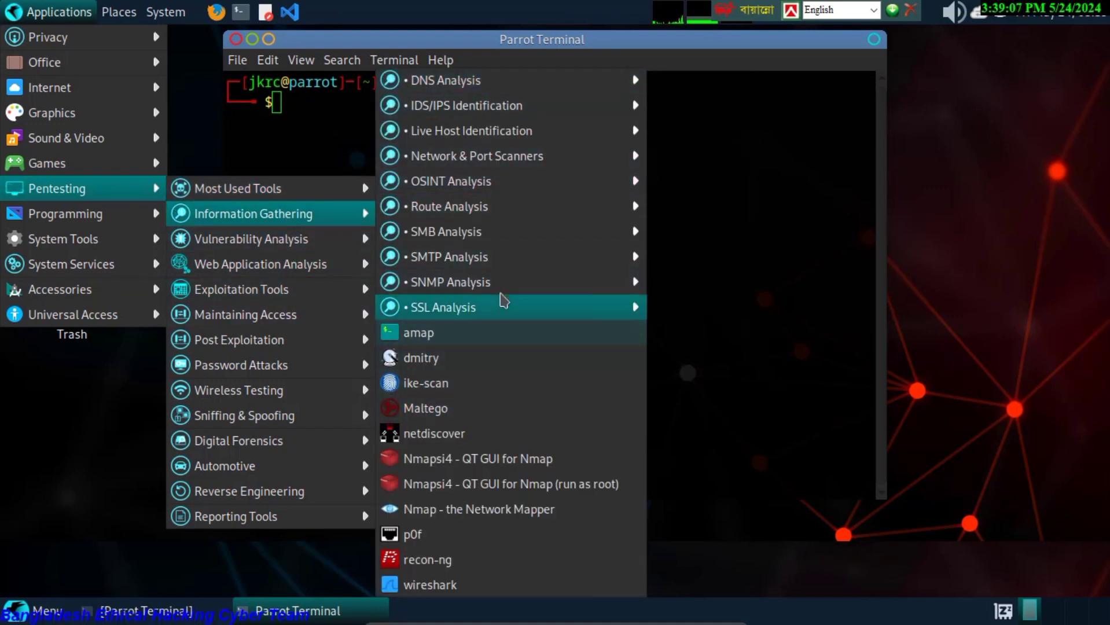
mouse_move(500, 292)
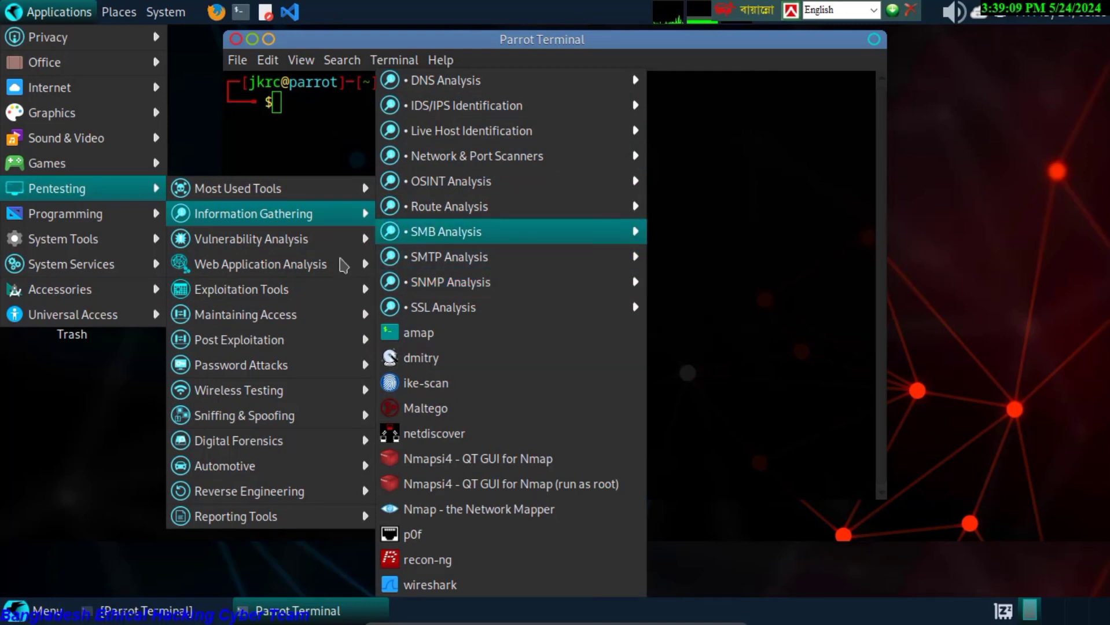
mouse_move(242, 246)
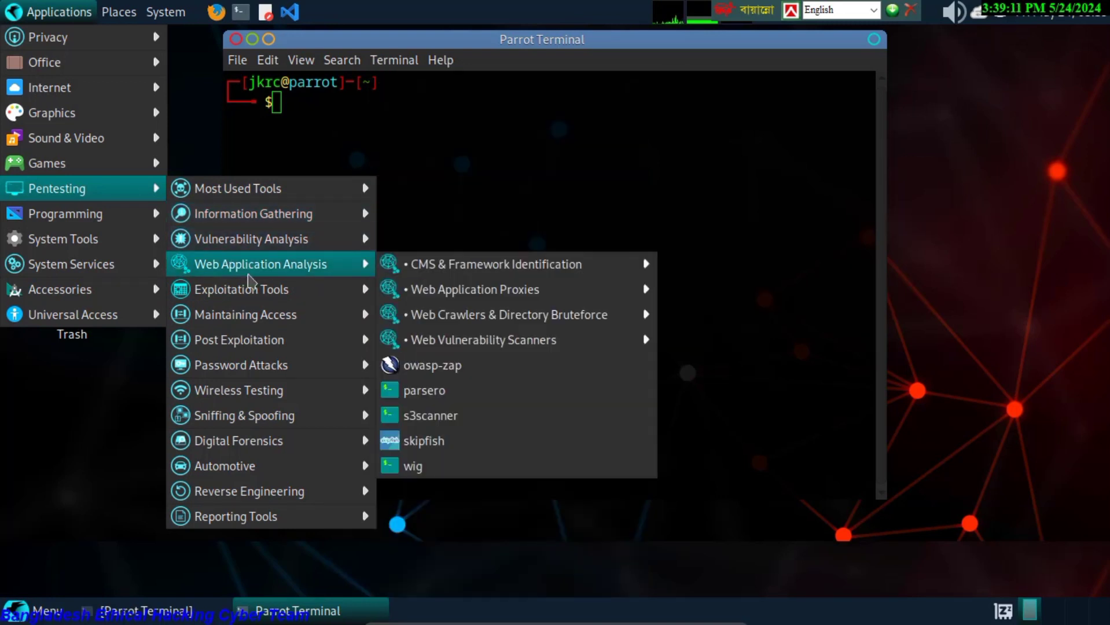
Shut down the Parrot guest via System > Shut Down, then close the VirtualBox Manager.
mouse_move(254, 313)
click(942, 103)
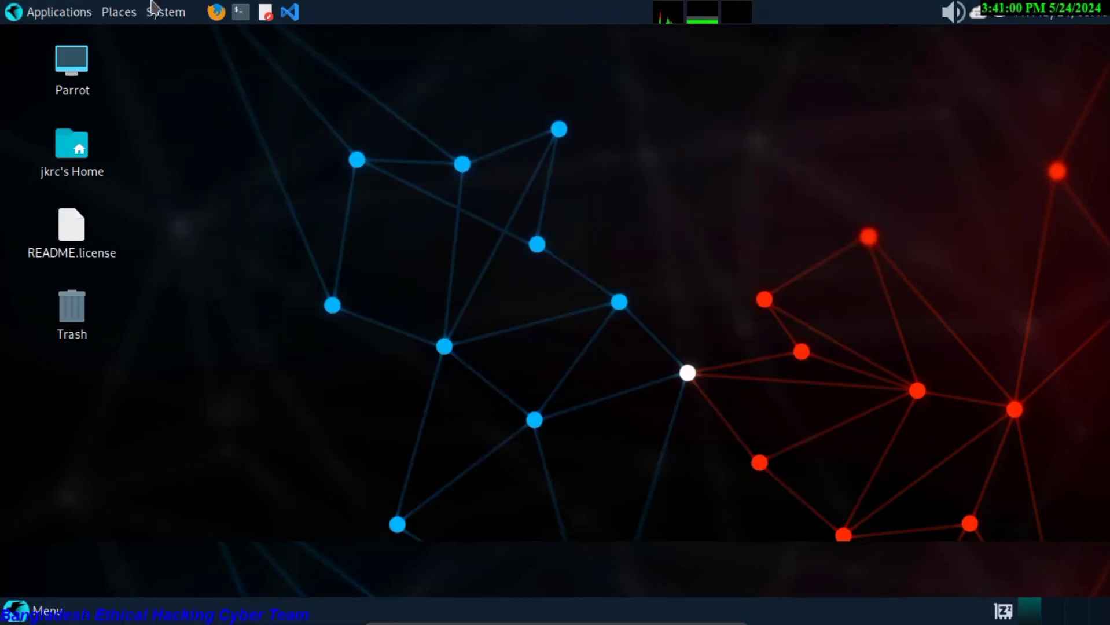
click(157, 12)
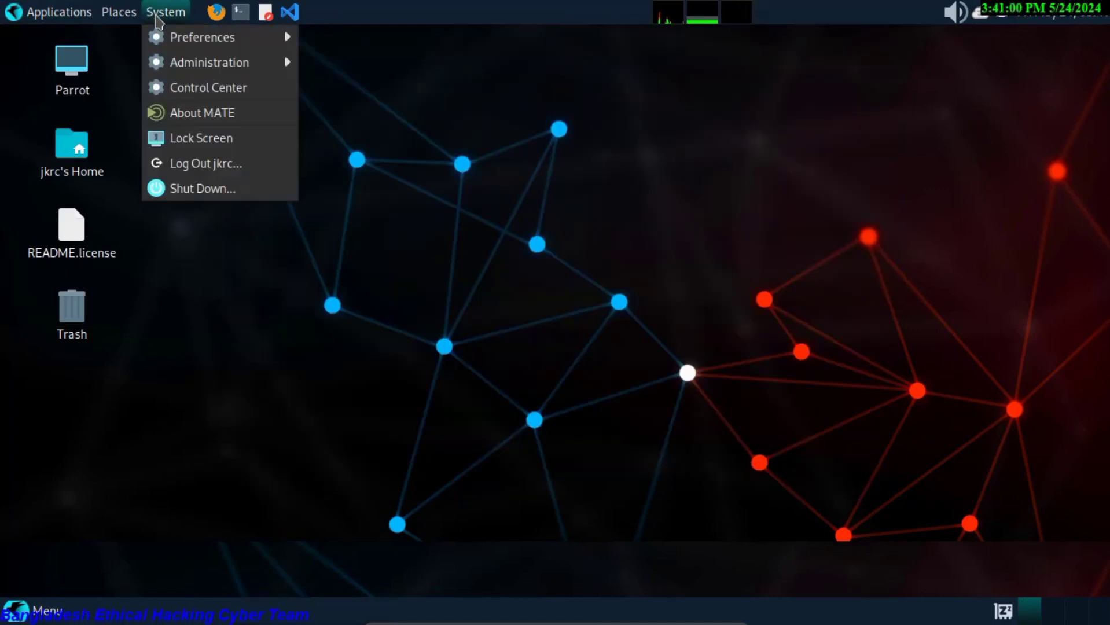
mouse_move(183, 62)
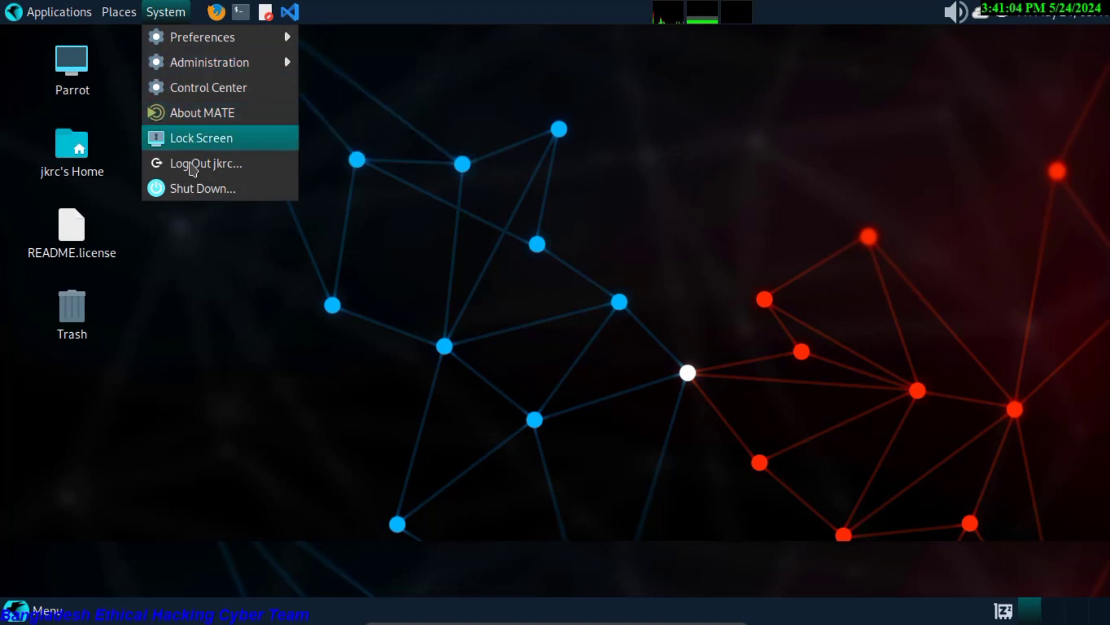
click(190, 186)
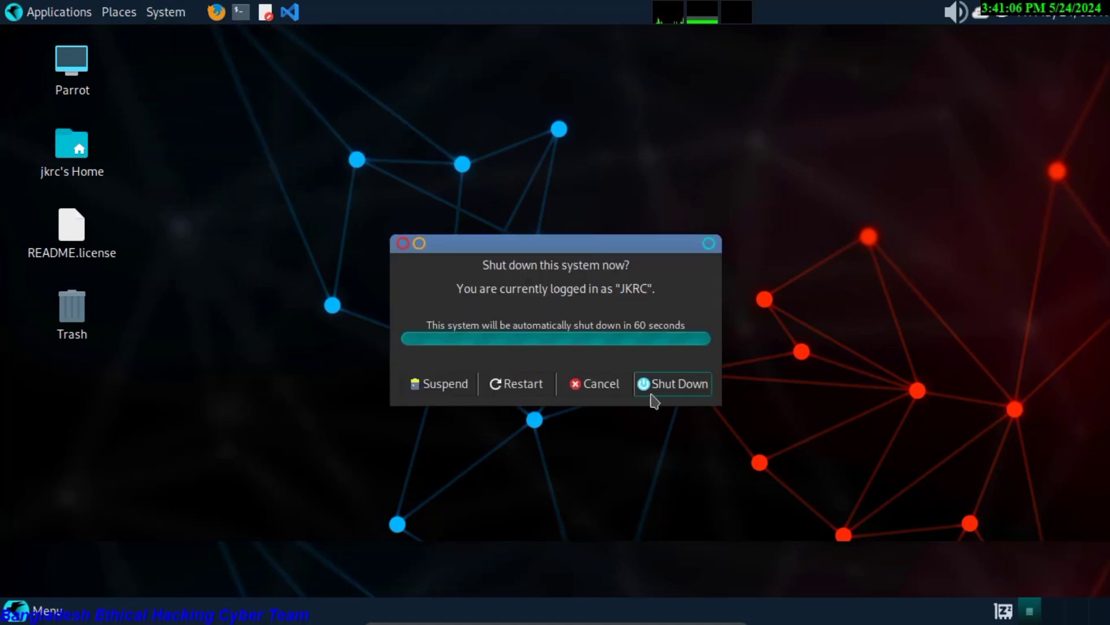
click(660, 387)
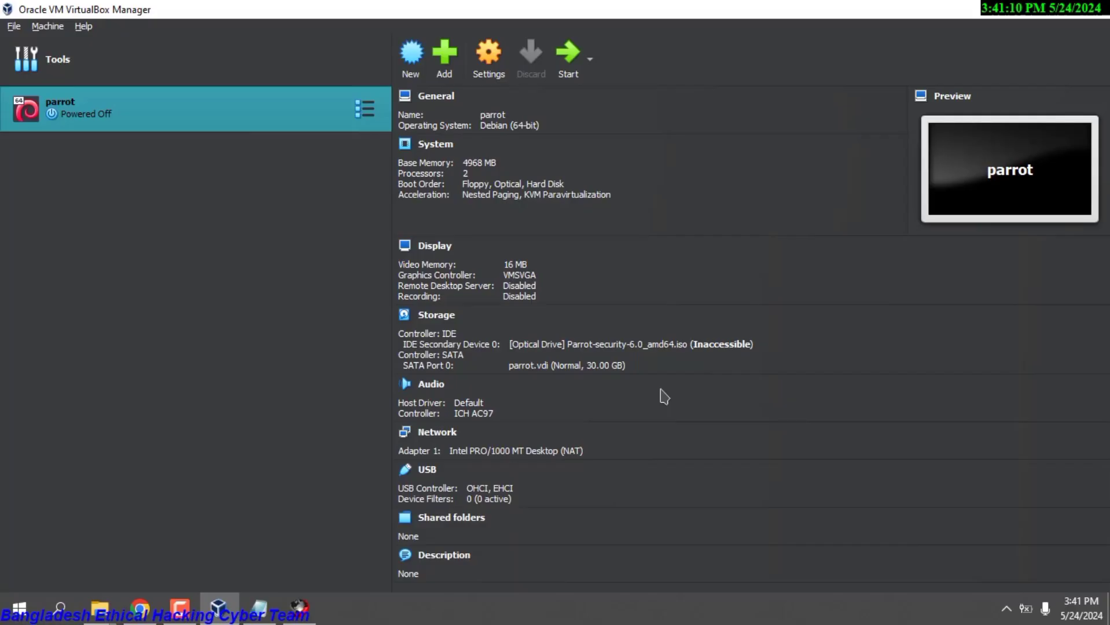
click(1062, 6)
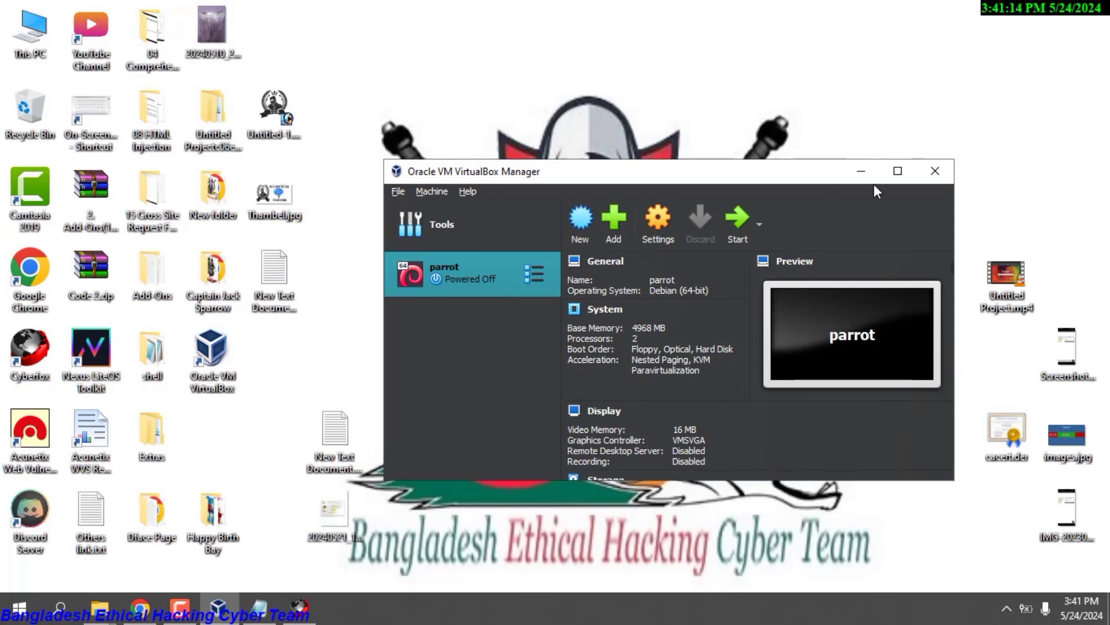
click(937, 181)
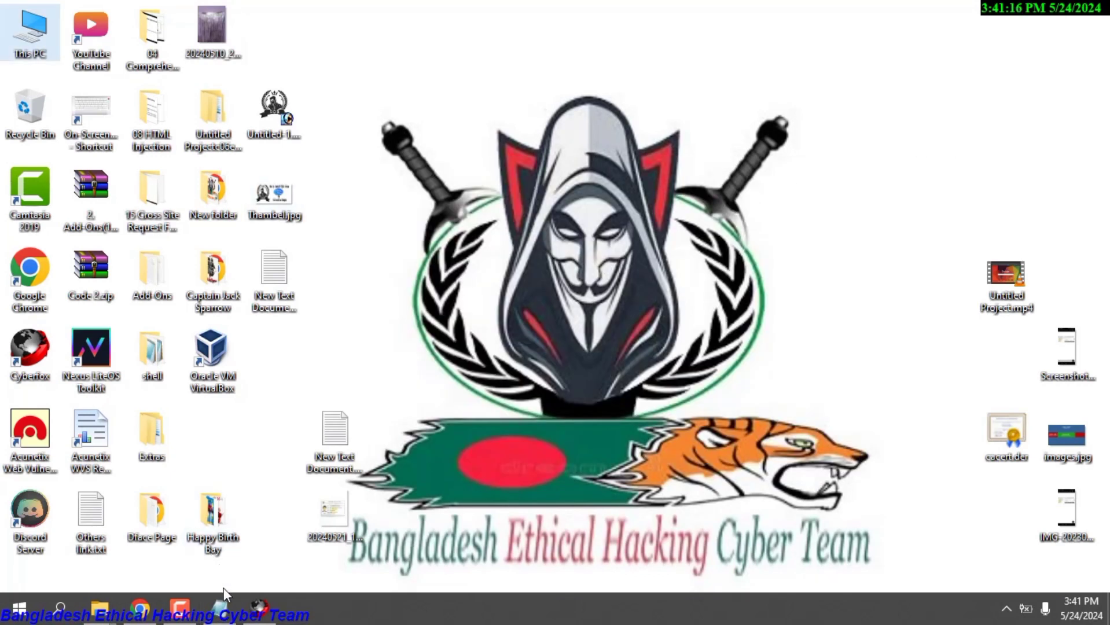